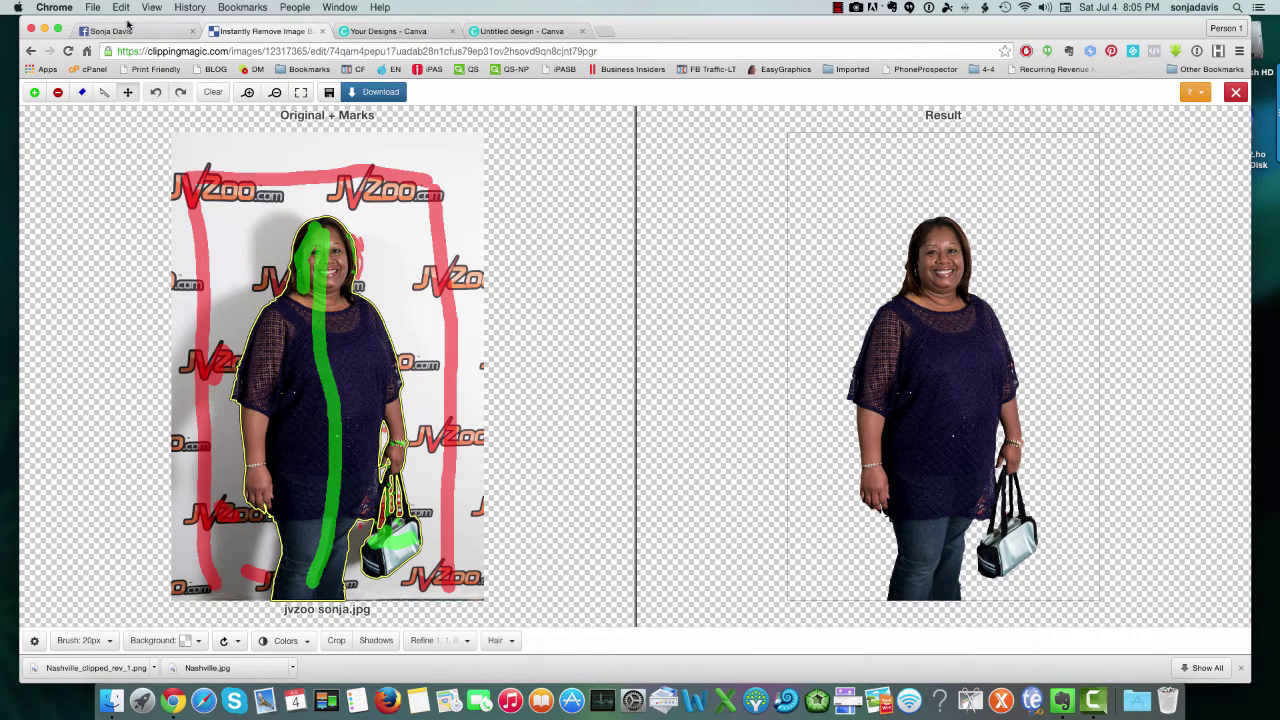
Switch to the Facebook profile, browse its Photos page and open the group photo of three people against a brick wall
click(115, 33)
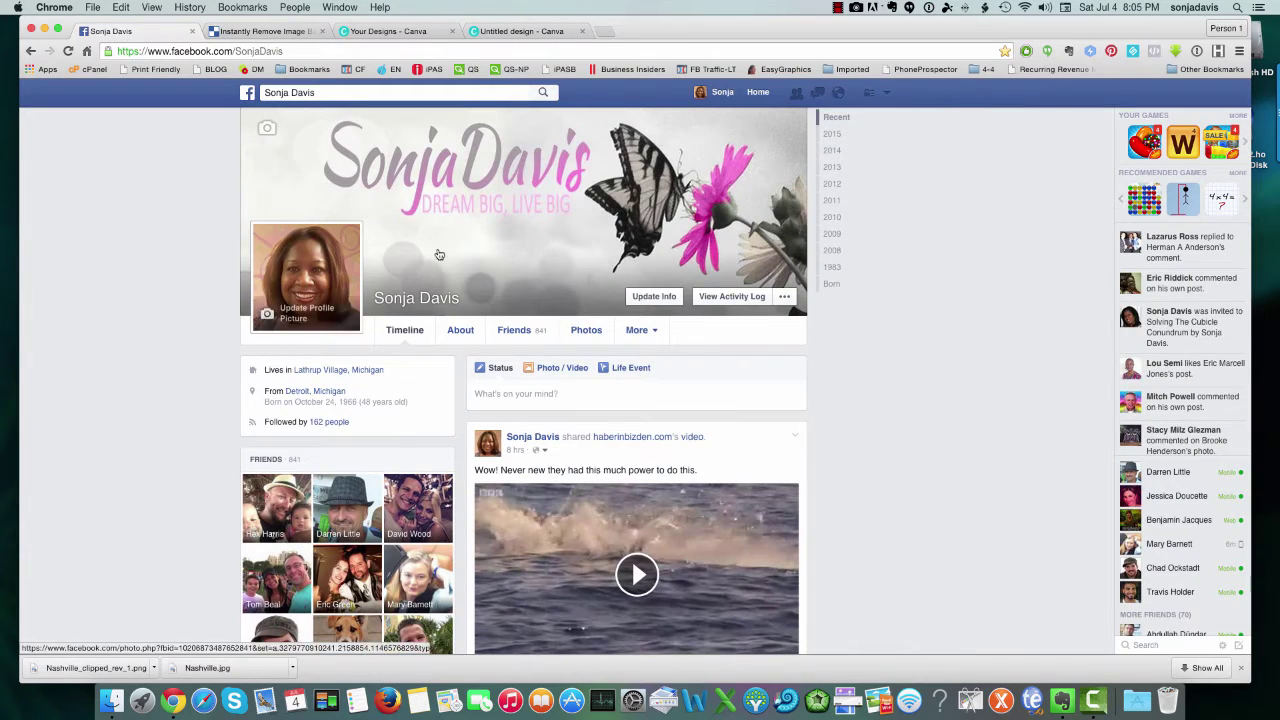
click(585, 333)
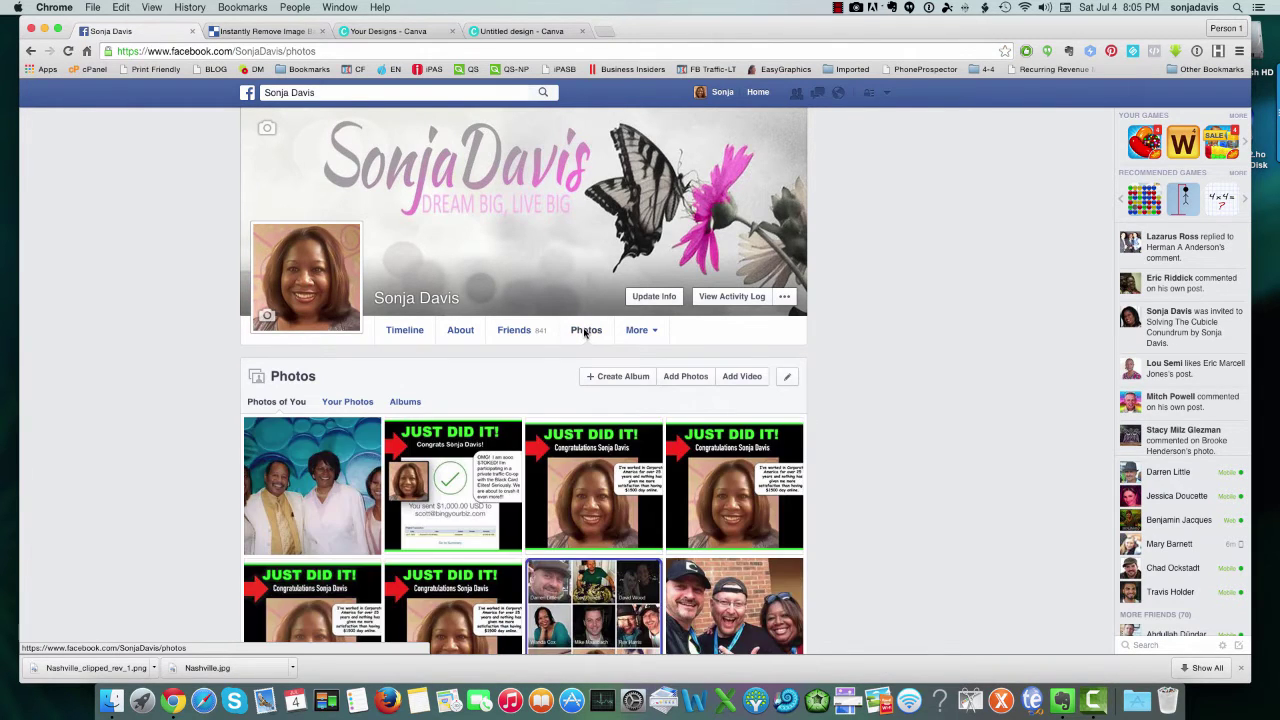
scroll(585, 333, down, 1)
scroll(585, 333, down, 5)
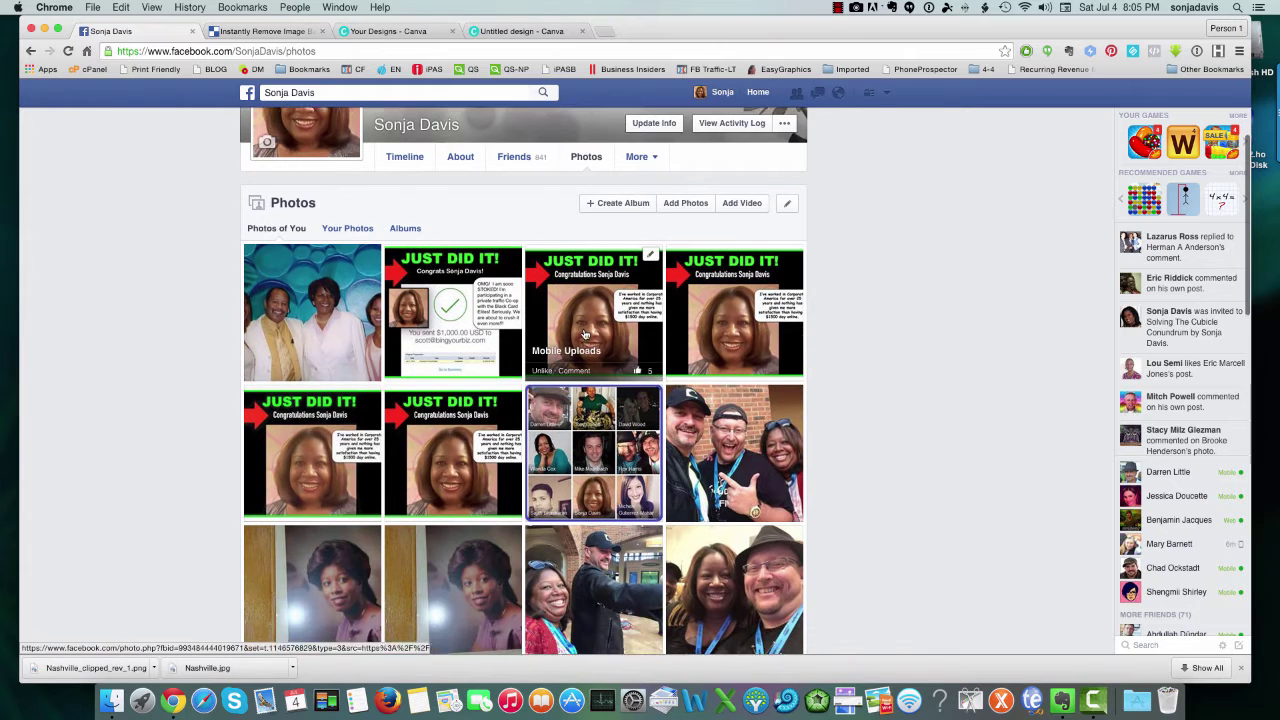
scroll(600, 250, down, 4)
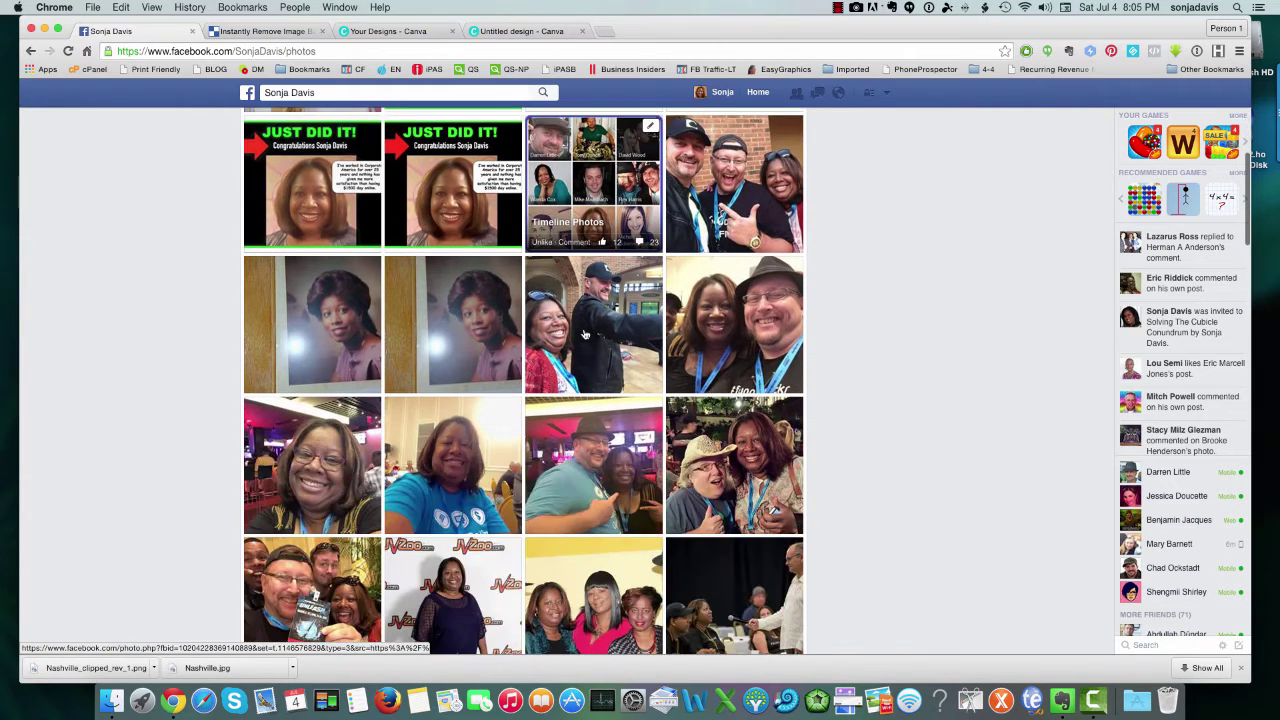
scroll(770, 408, up, 5)
click(768, 408)
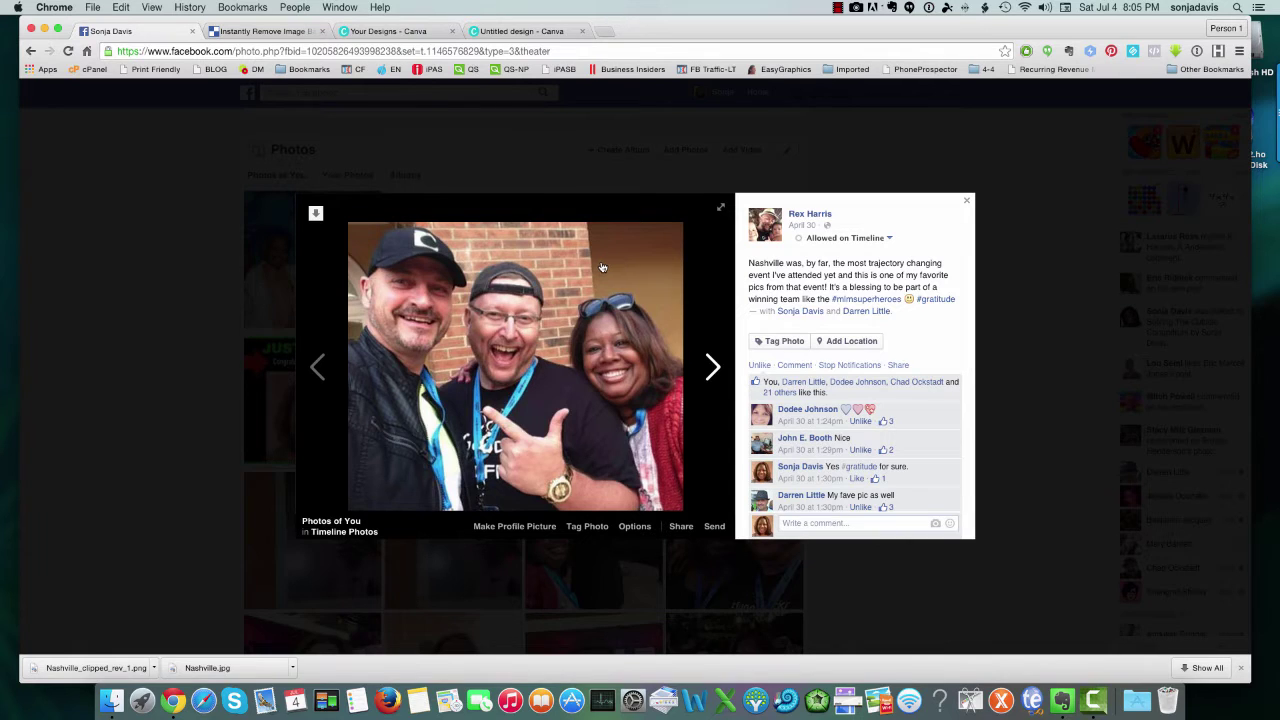
Download the photo as NASHVILLE.jpg into the Clipping Magic folder and close the photo viewer
click(635, 527)
click(645, 533)
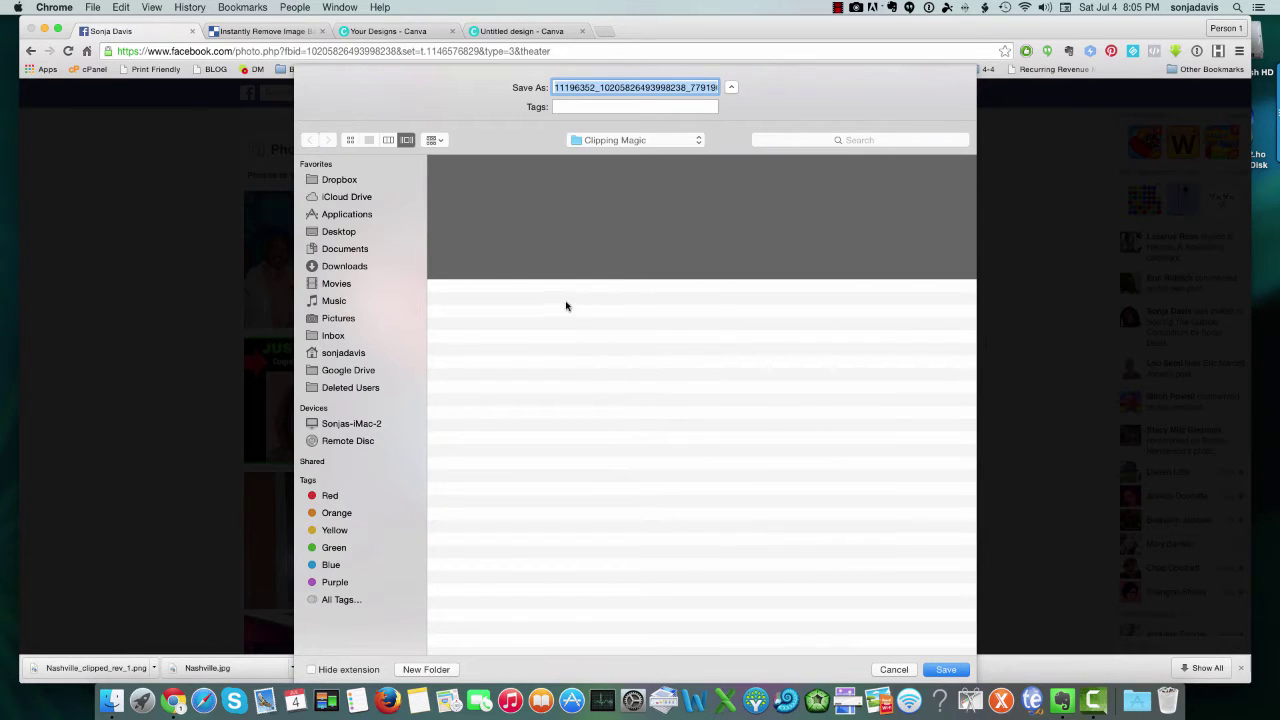
text(NASHVILLE.jpg)
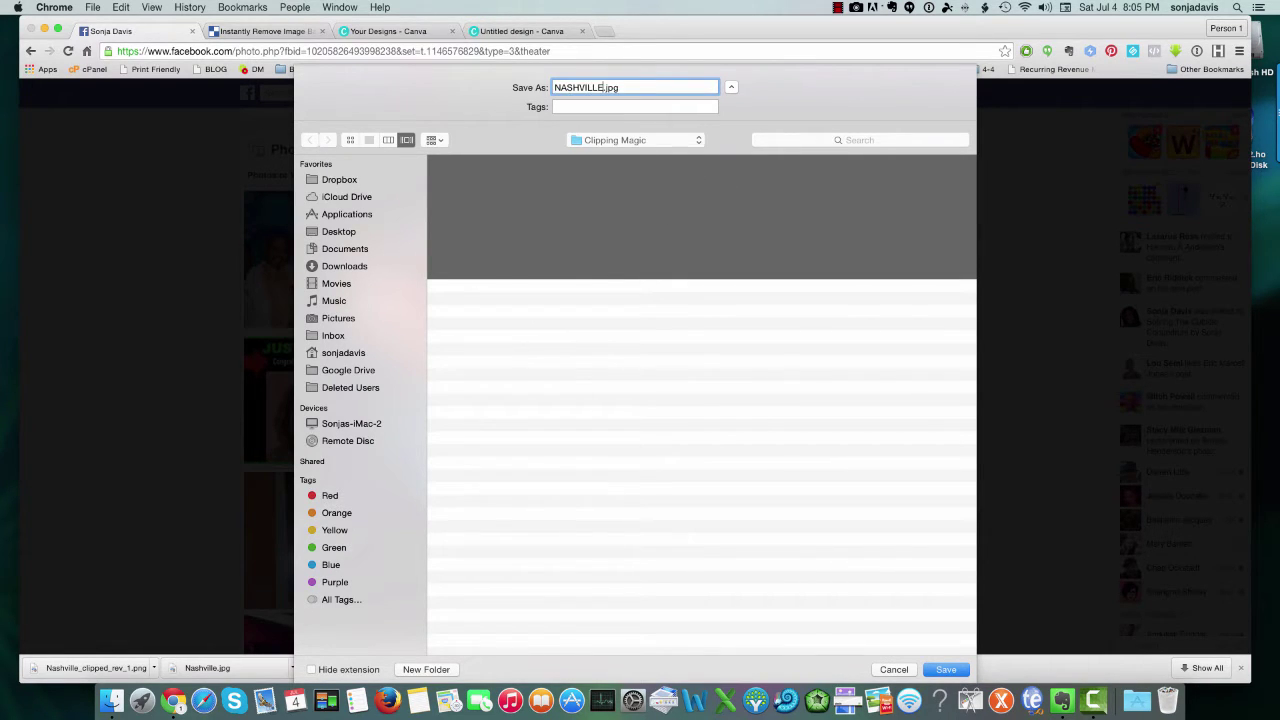
key(Return)
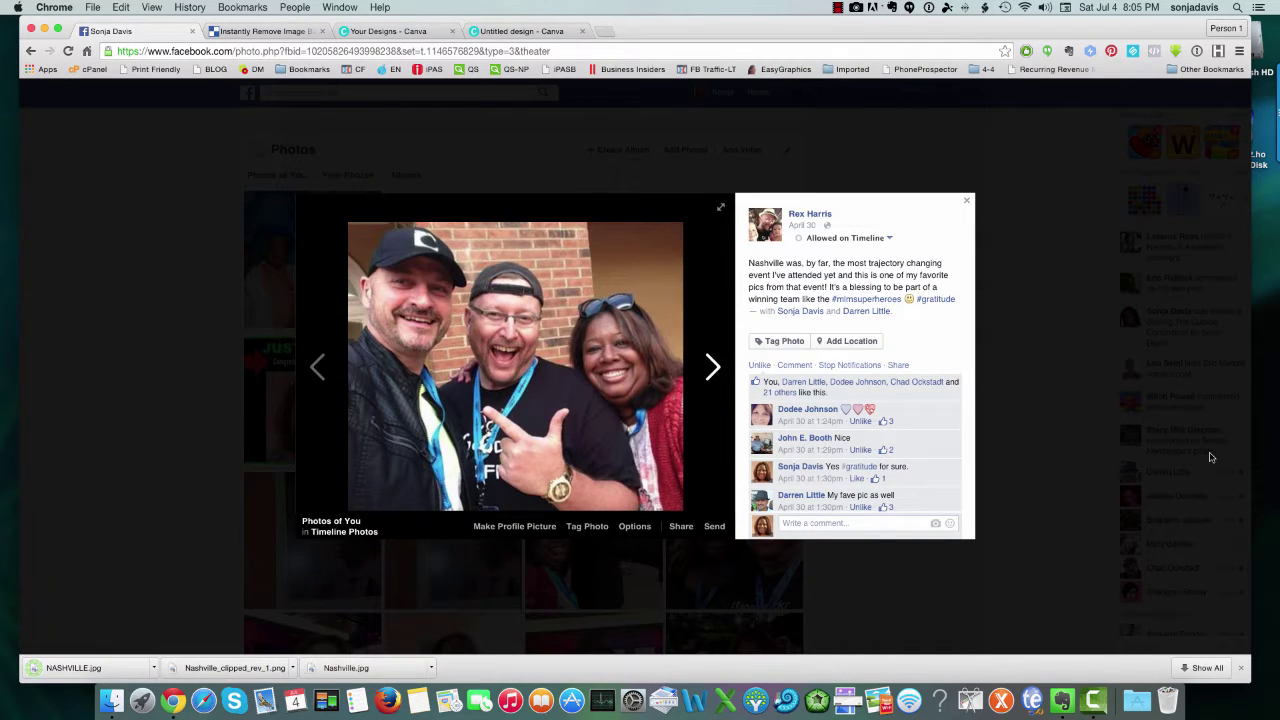
click(966, 201)
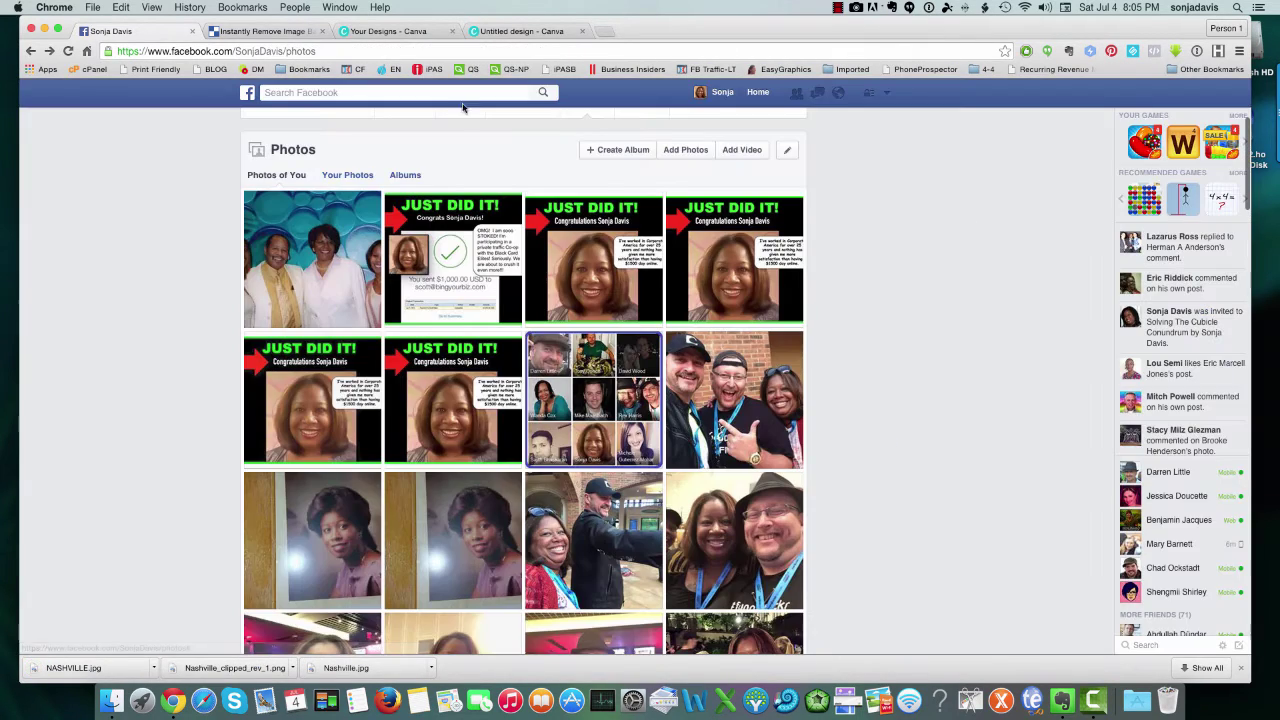
Switch to Clipping Magic, close the finished cutout and upload NASHVILLE.jpg from the computer
click(262, 34)
click(1236, 92)
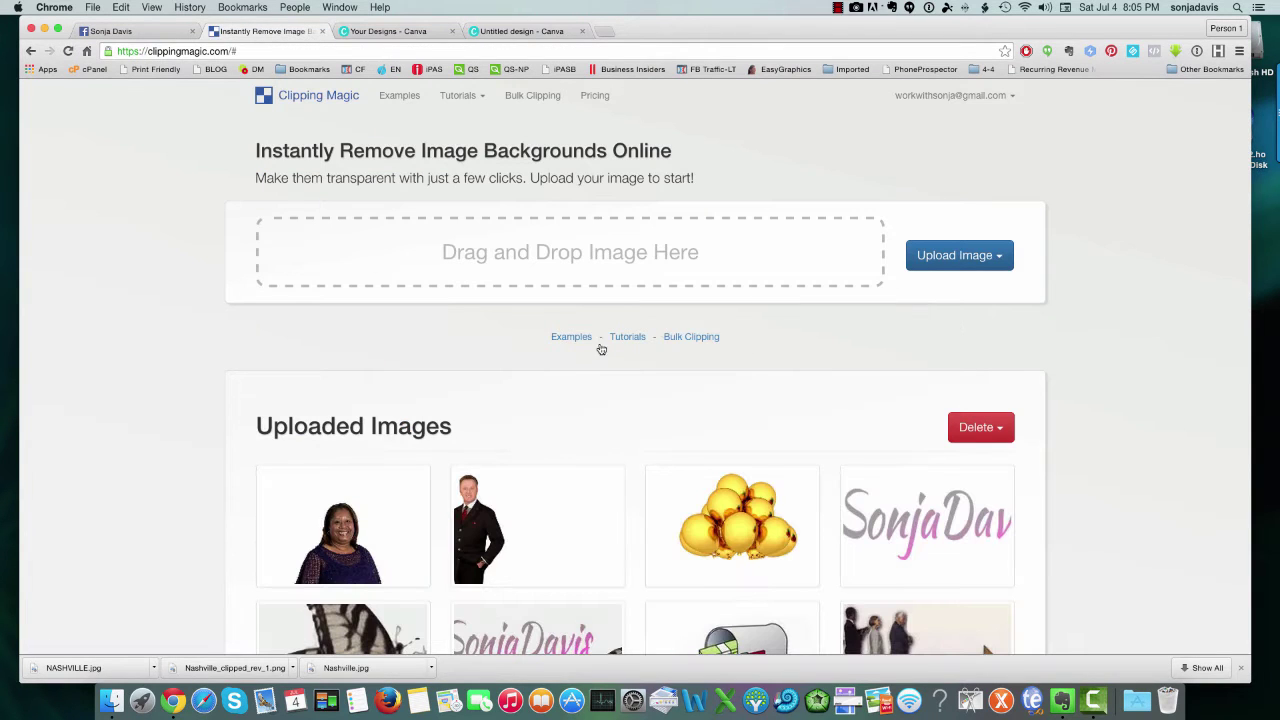
click(940, 259)
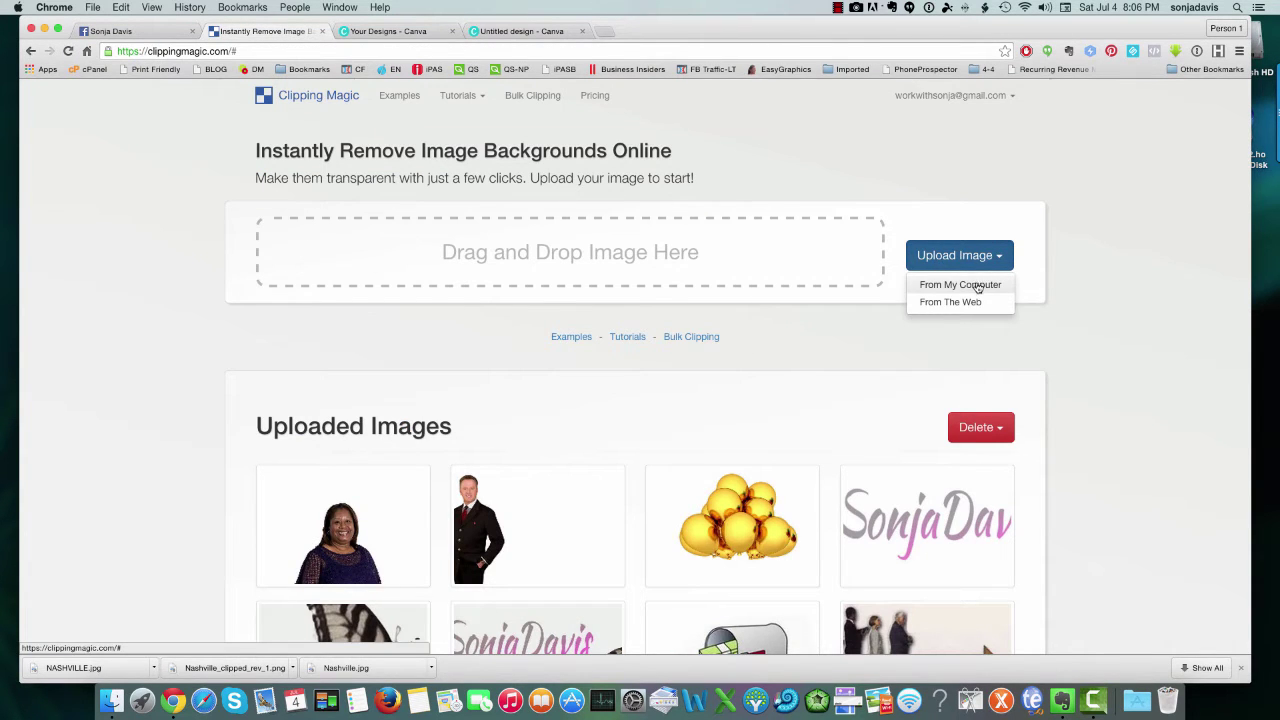
click(978, 287)
click(438, 262)
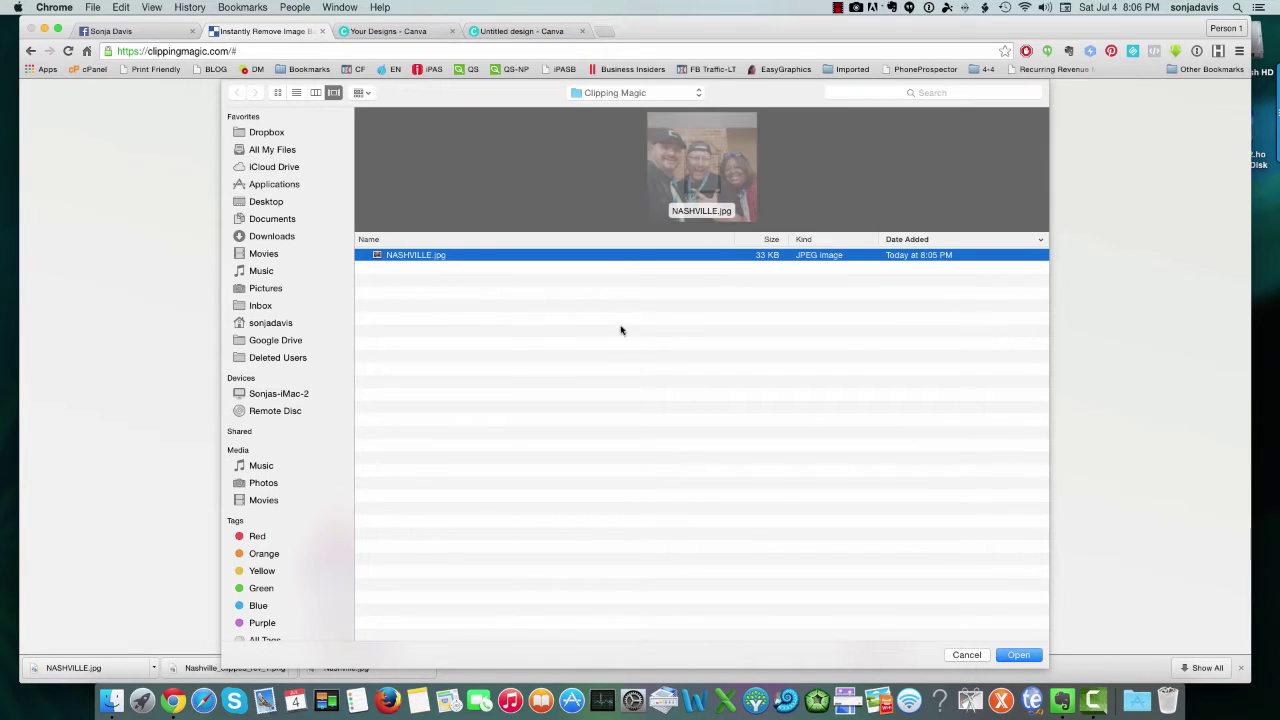
click(1018, 654)
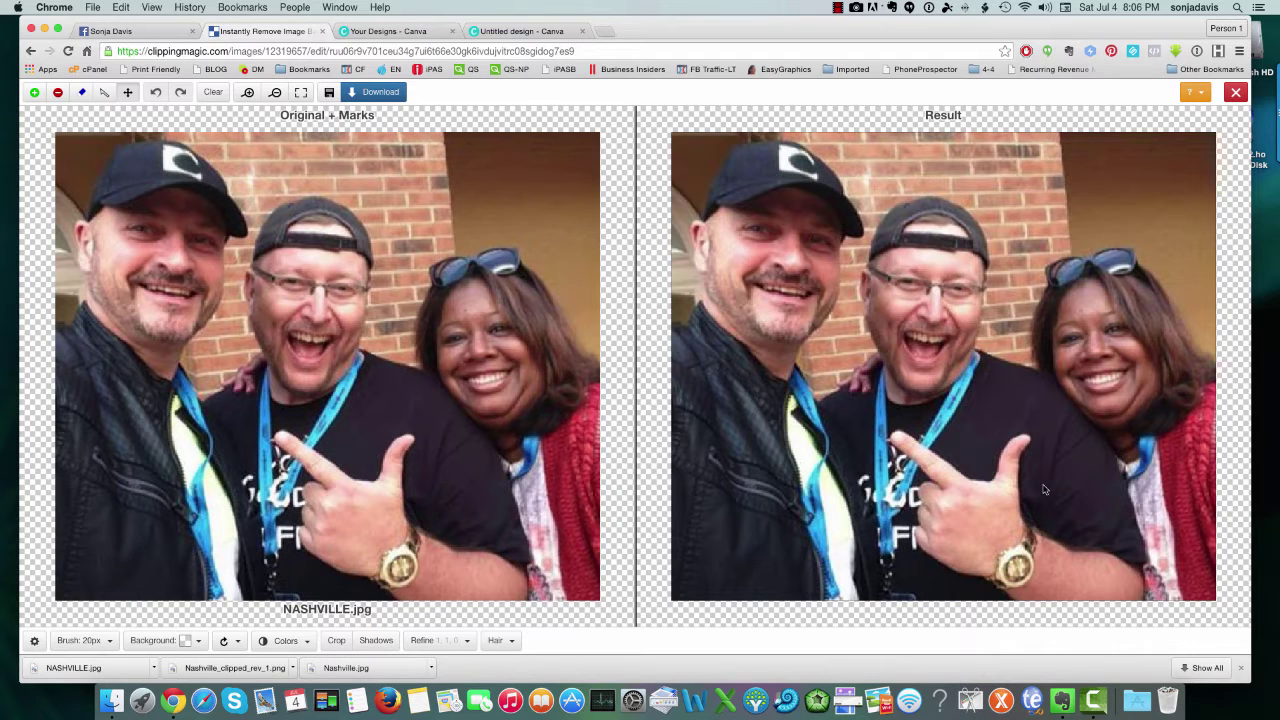
key(1)
click(56, 139)
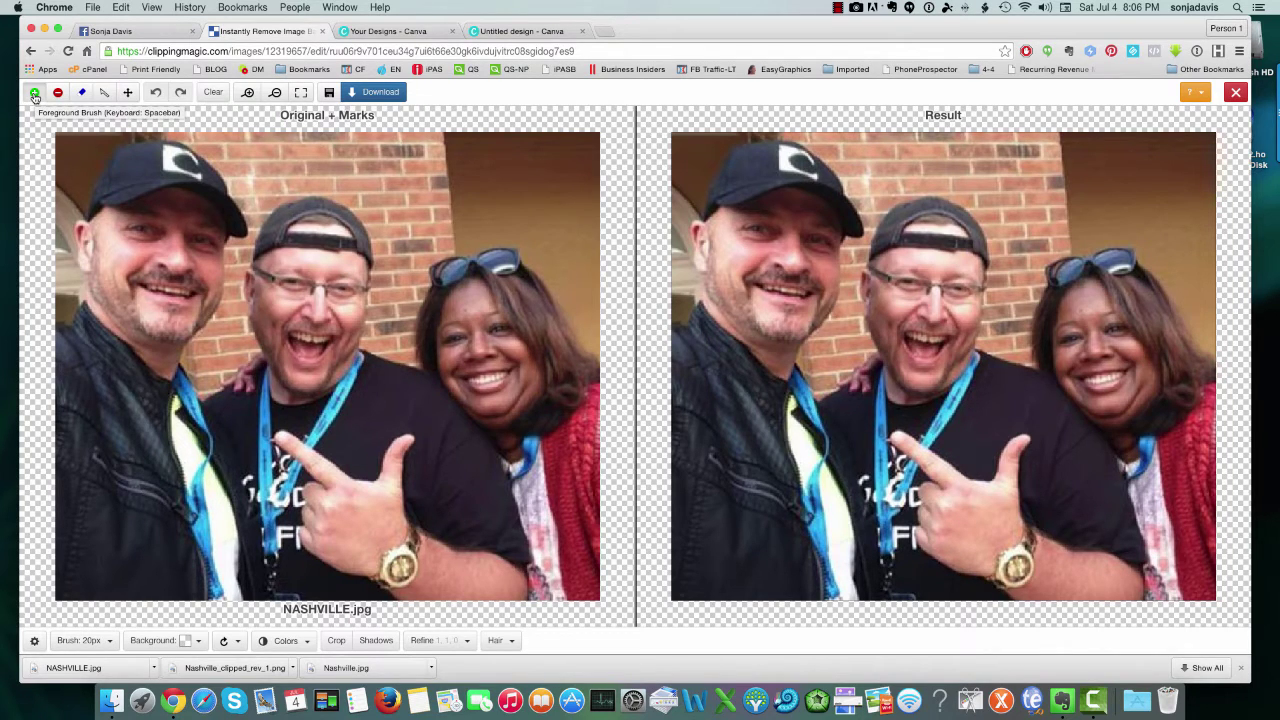
click(59, 97)
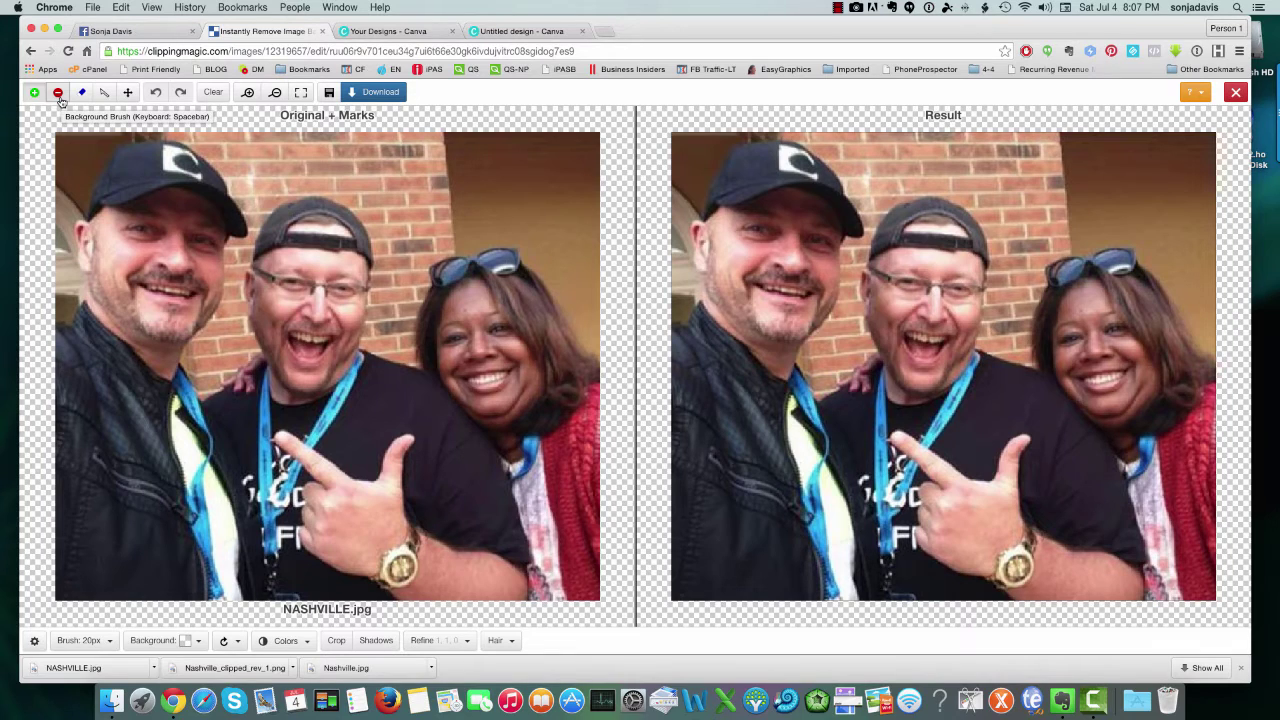
click(111, 641)
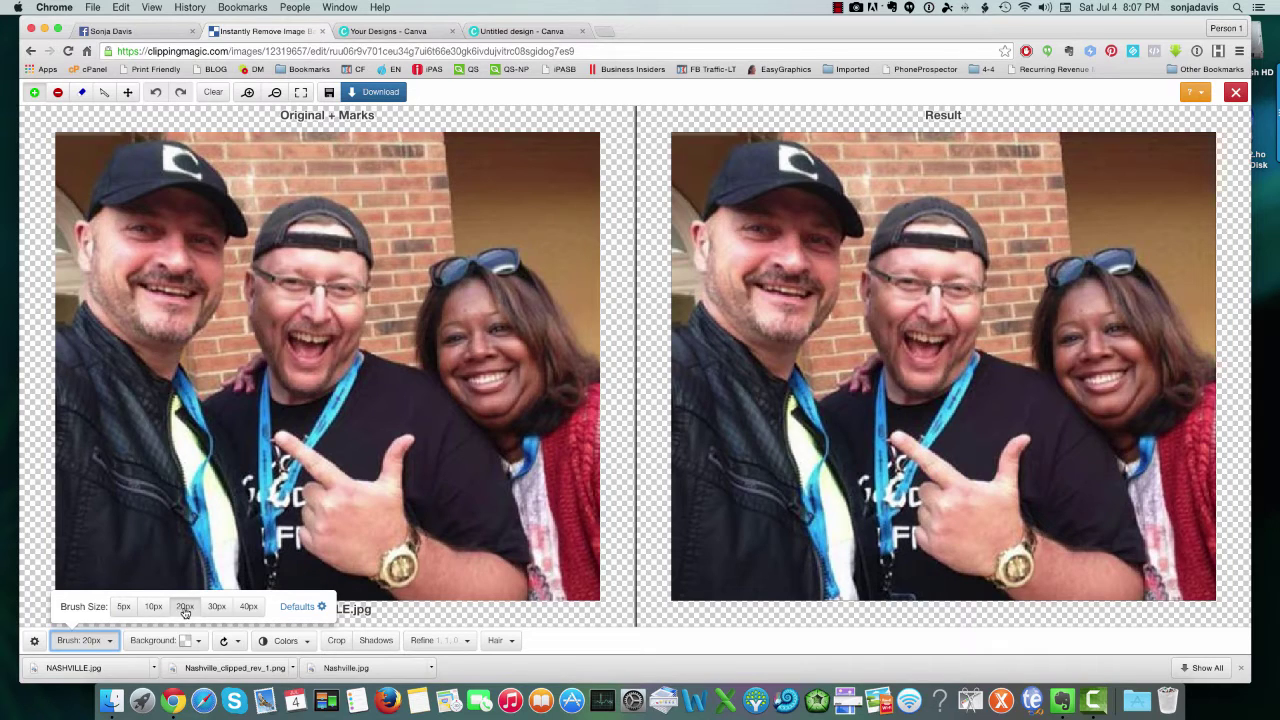
click(88, 651)
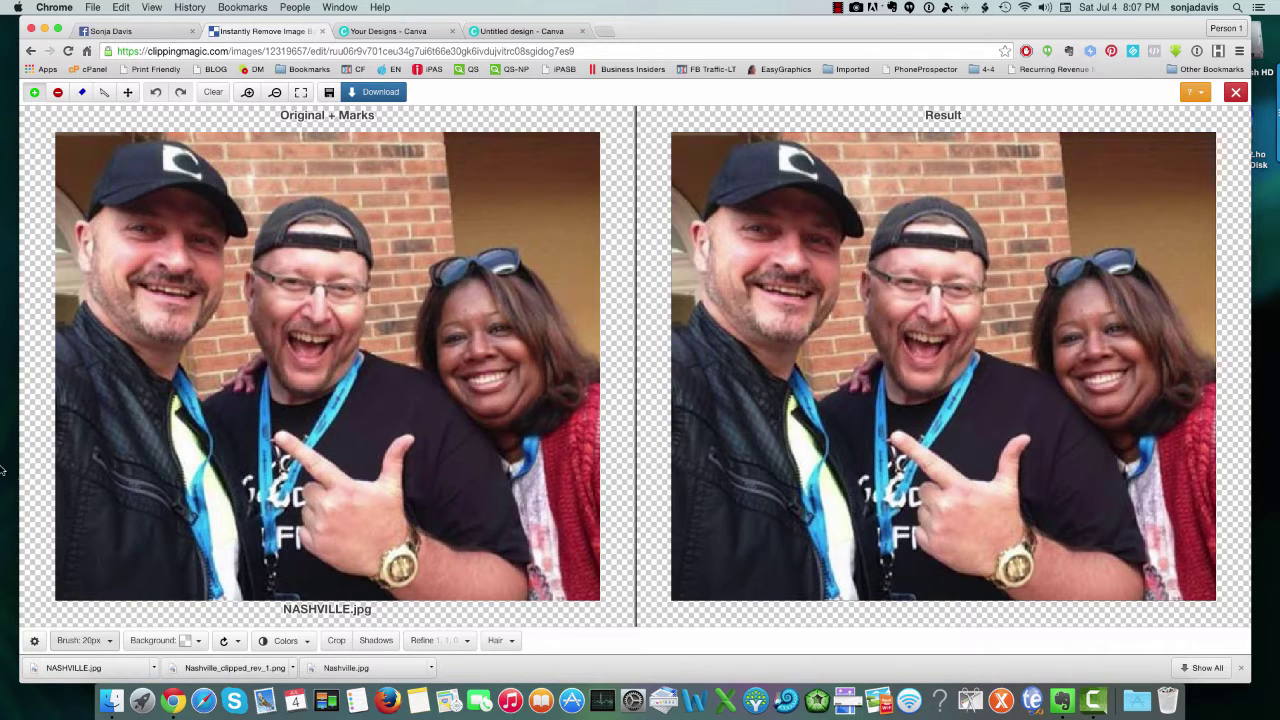
Mark each of the three people as foreground with one long 20px stroke running from head to lower body
click(33, 94)
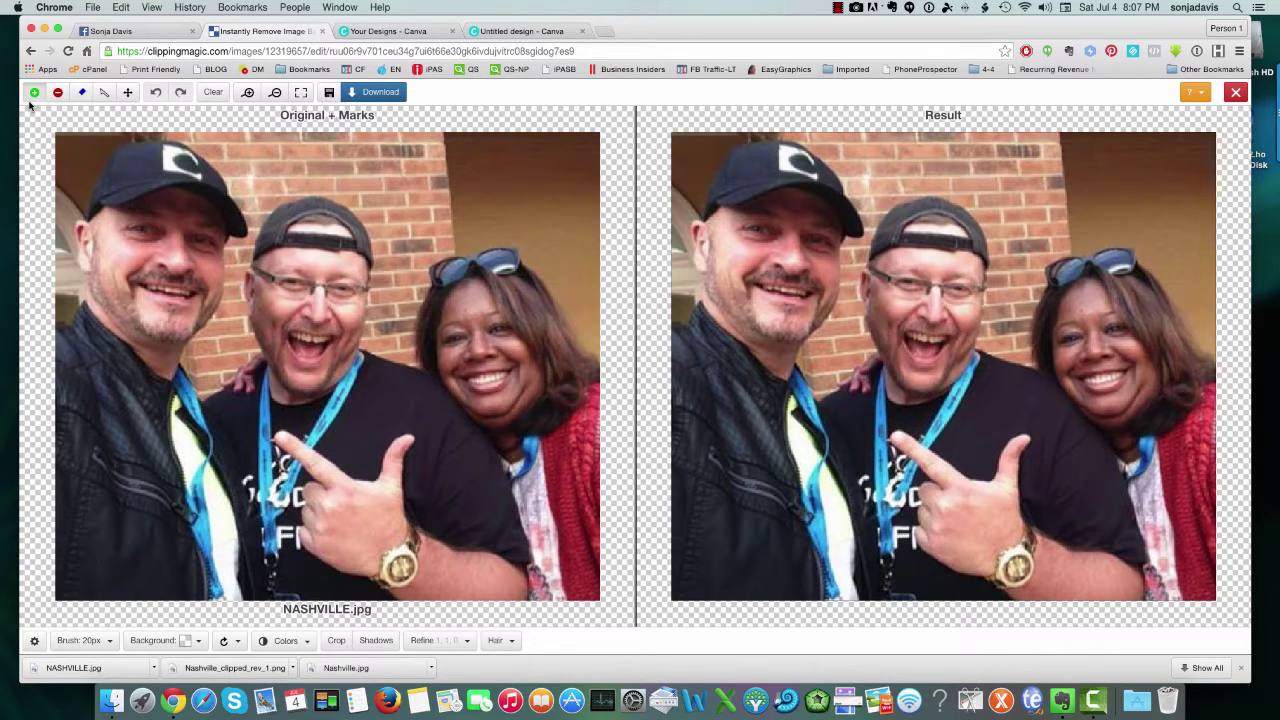
mouse_move(135, 170)
mouse_down()
mouse_move(158, 267)
mouse_move(80, 392)
mouse_move(136, 590)
mouse_up()
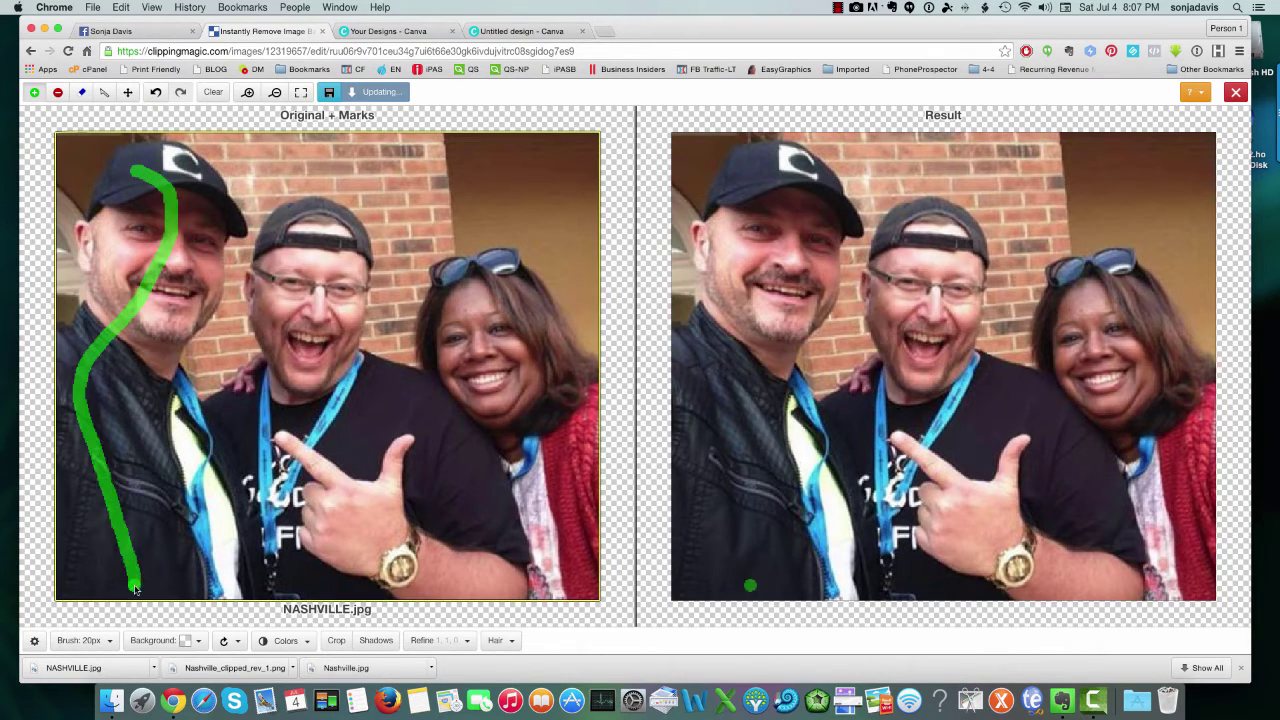
mouse_move(320, 217)
mouse_down()
mouse_move(384, 541)
mouse_move(376, 583)
mouse_up()
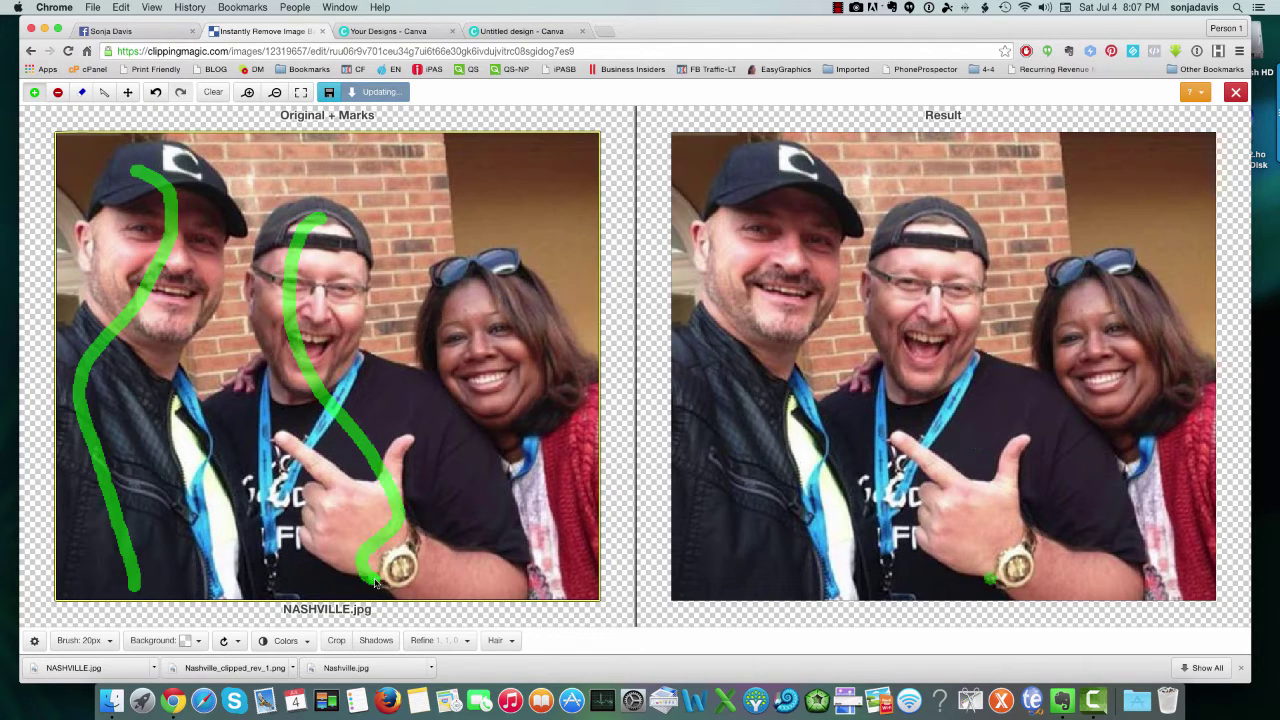
mouse_move(455, 270)
mouse_down()
mouse_move(525, 289)
mouse_move(506, 342)
mouse_move(550, 471)
mouse_move(572, 566)
mouse_up()
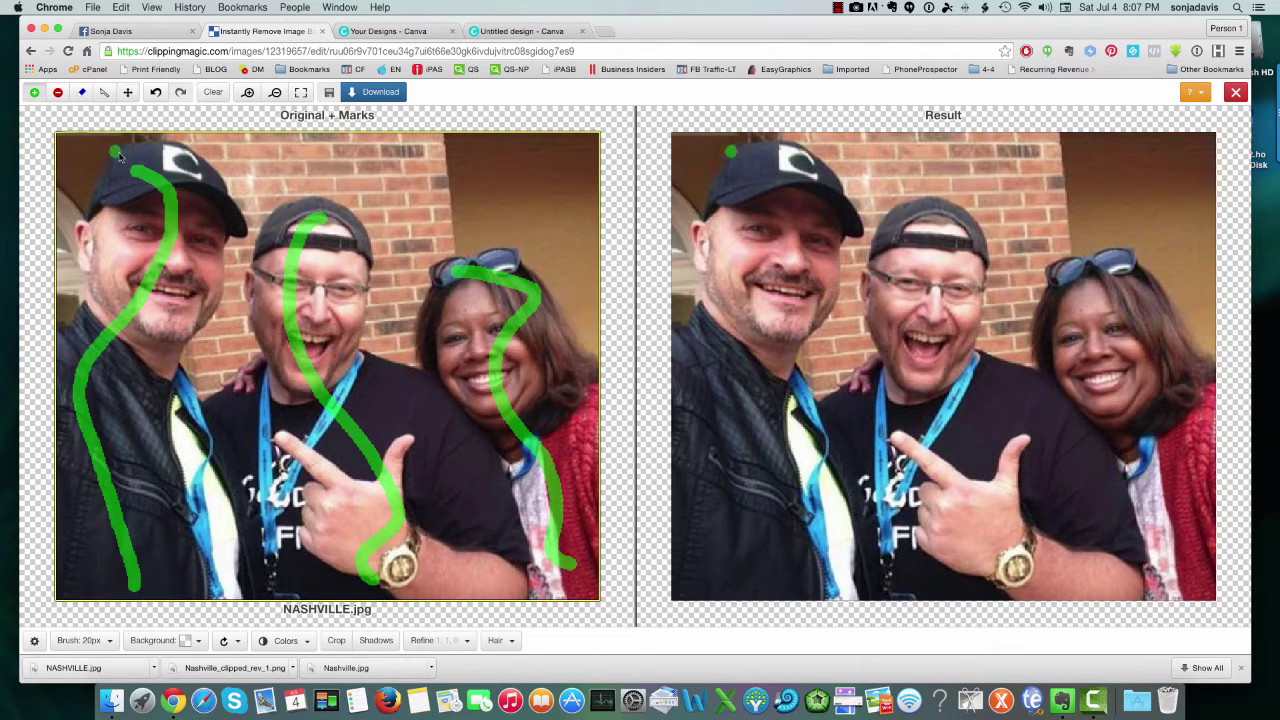
Mark the wall as background above the heads, beside the man in the black jacket, and between the middle man and the woman
click(57, 98)
mouse_move(228, 150)
mouse_down()
mouse_move(577, 192)
mouse_move(585, 288)
mouse_up()
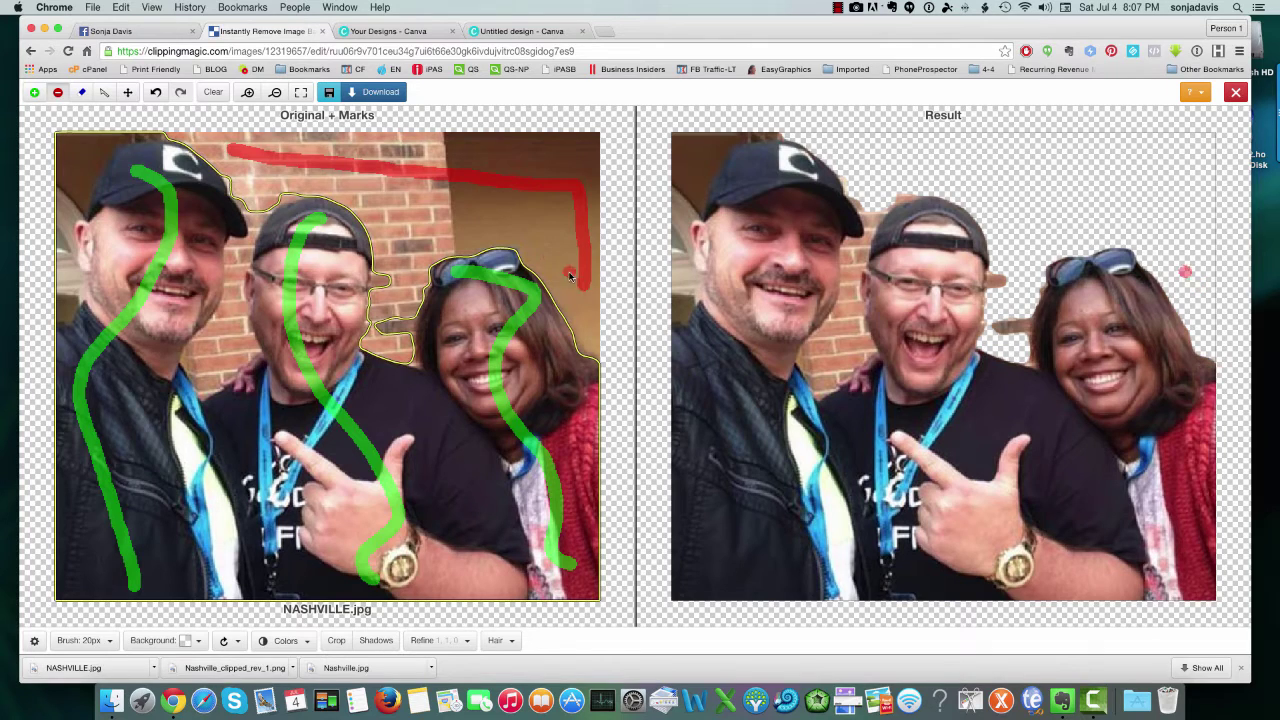
mouse_move(102, 146)
mouse_down()
mouse_move(66, 180)
mouse_move(63, 274)
mouse_up()
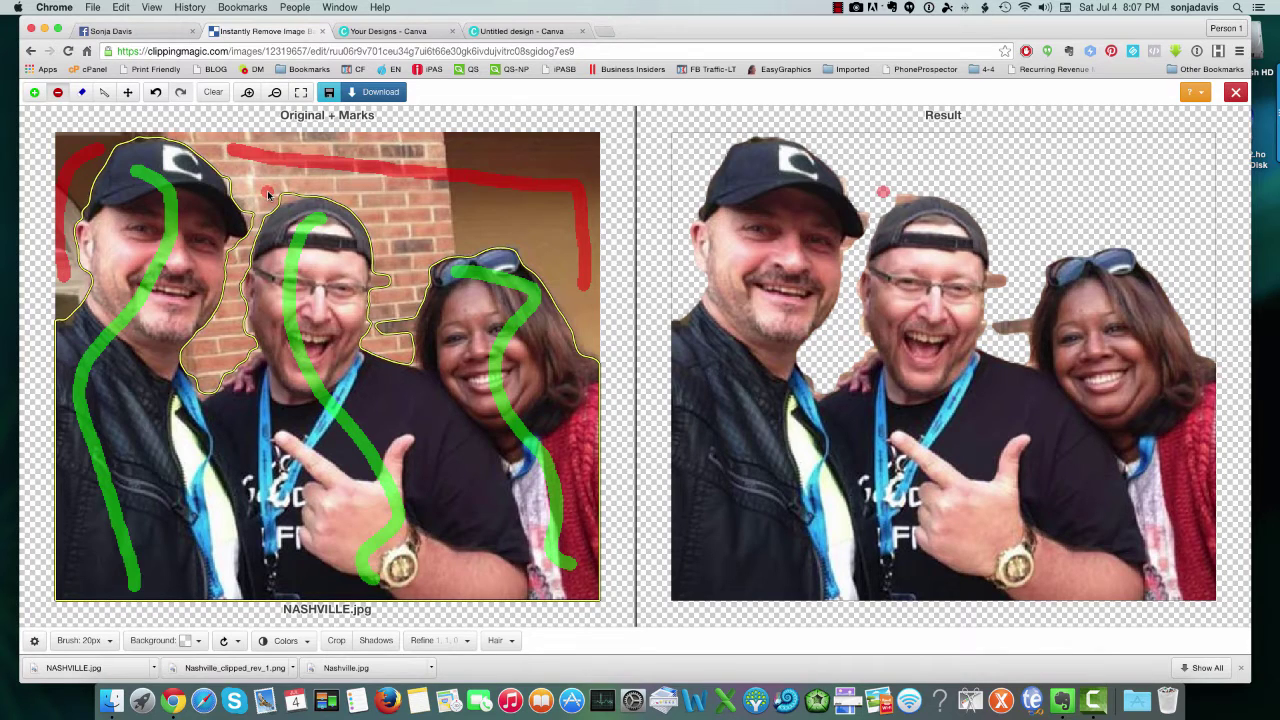
drag(402, 306, 404, 334)
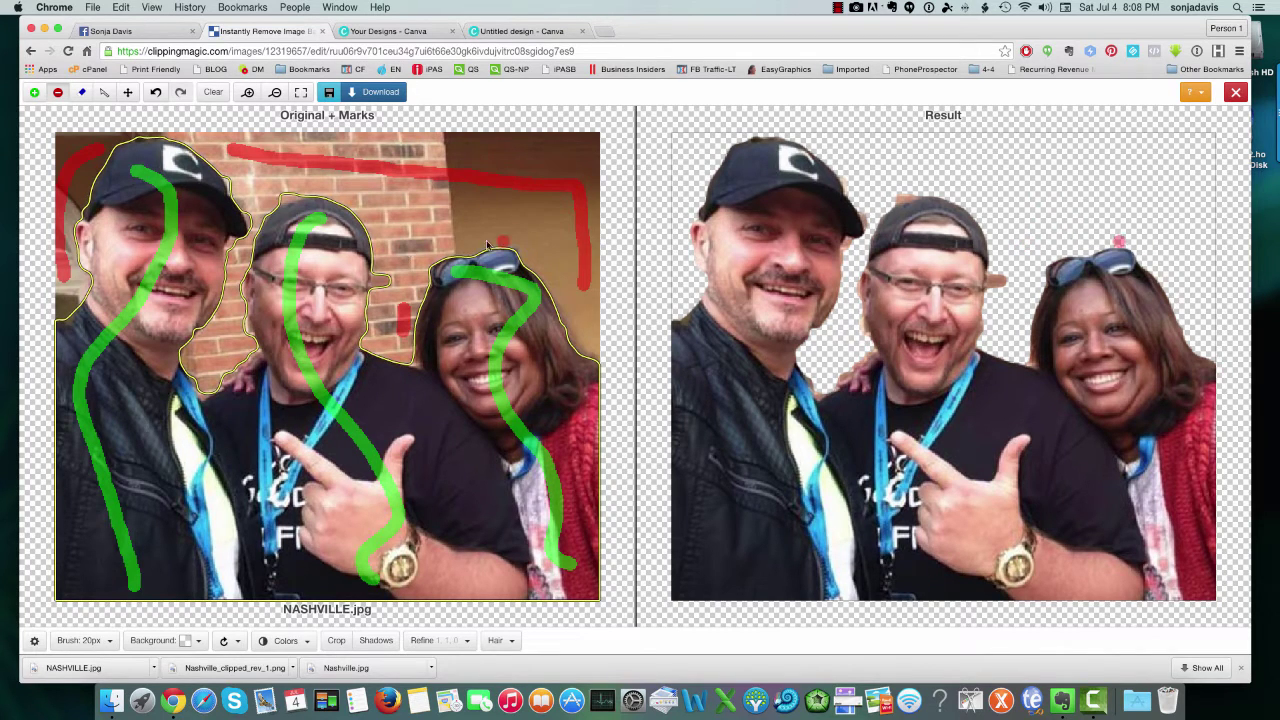
key(space)
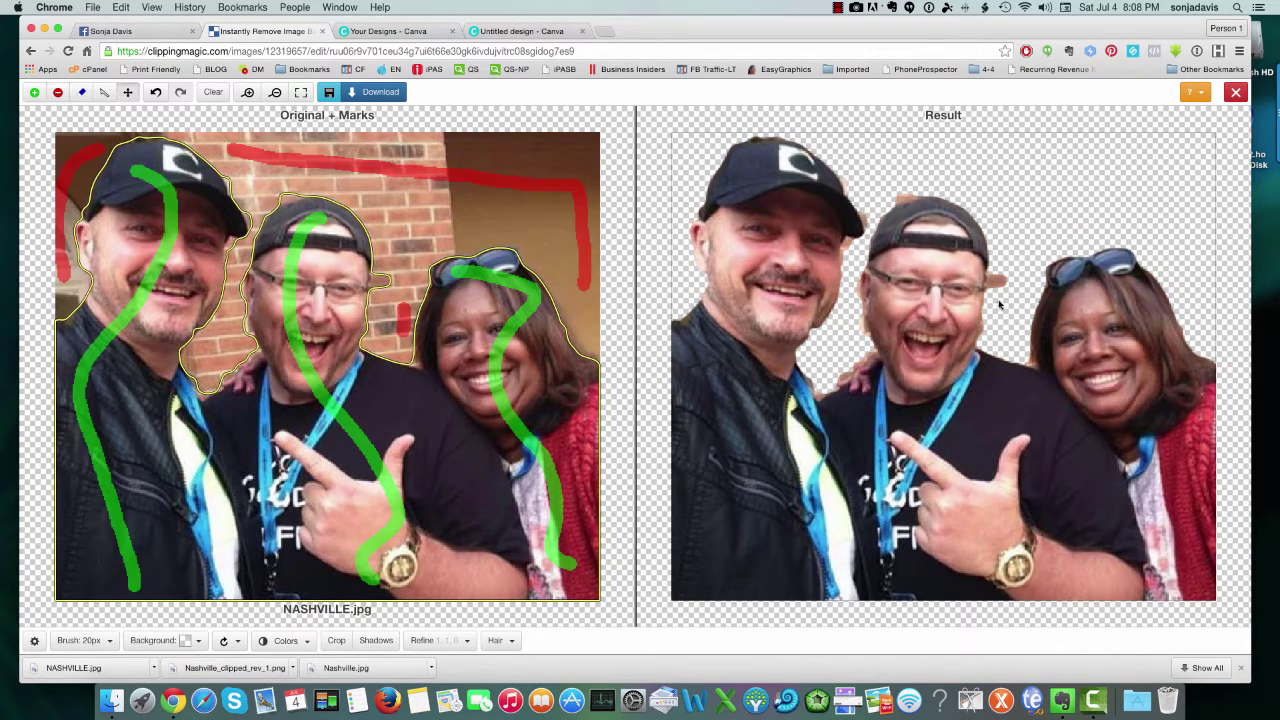
click(393, 281)
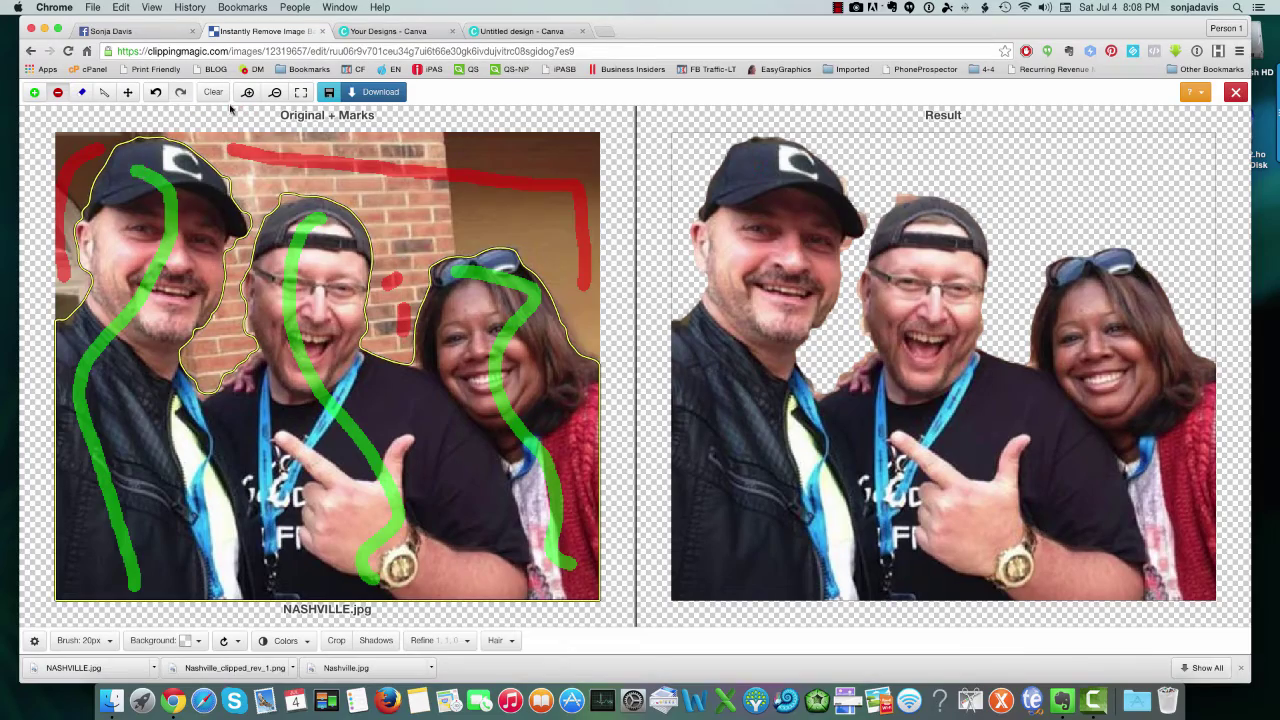
Set the brush size to 10px and mark the leftover background along the top and left edge of the jacketed man's cap
click(128, 93)
scroll(206, 272, up, 5)
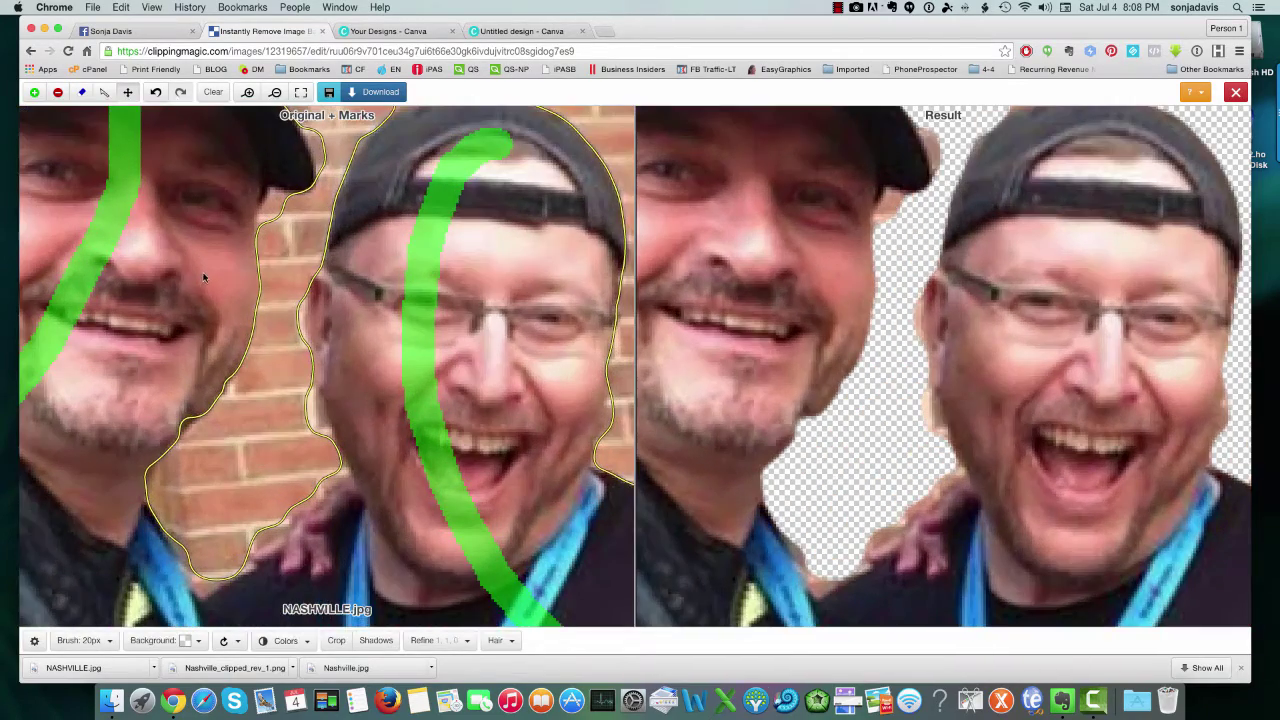
drag(206, 277, 355, 312)
scroll(355, 312, down, 5)
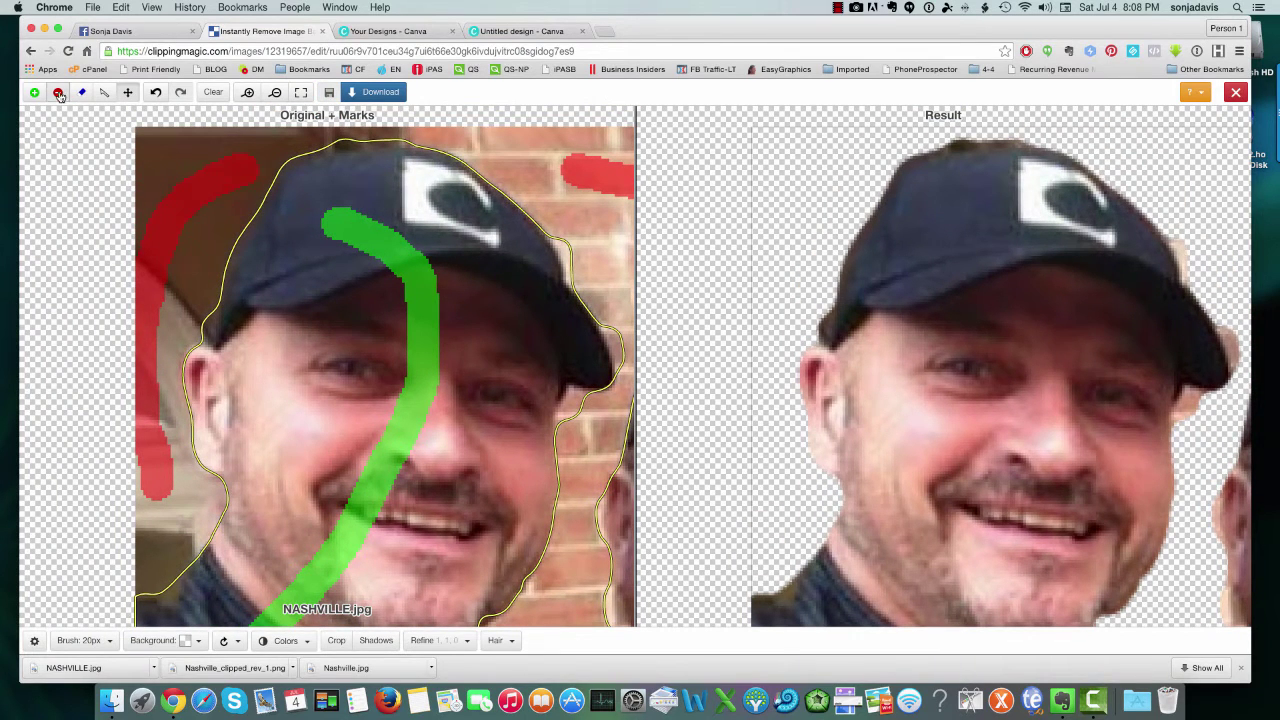
click(58, 92)
click(83, 640)
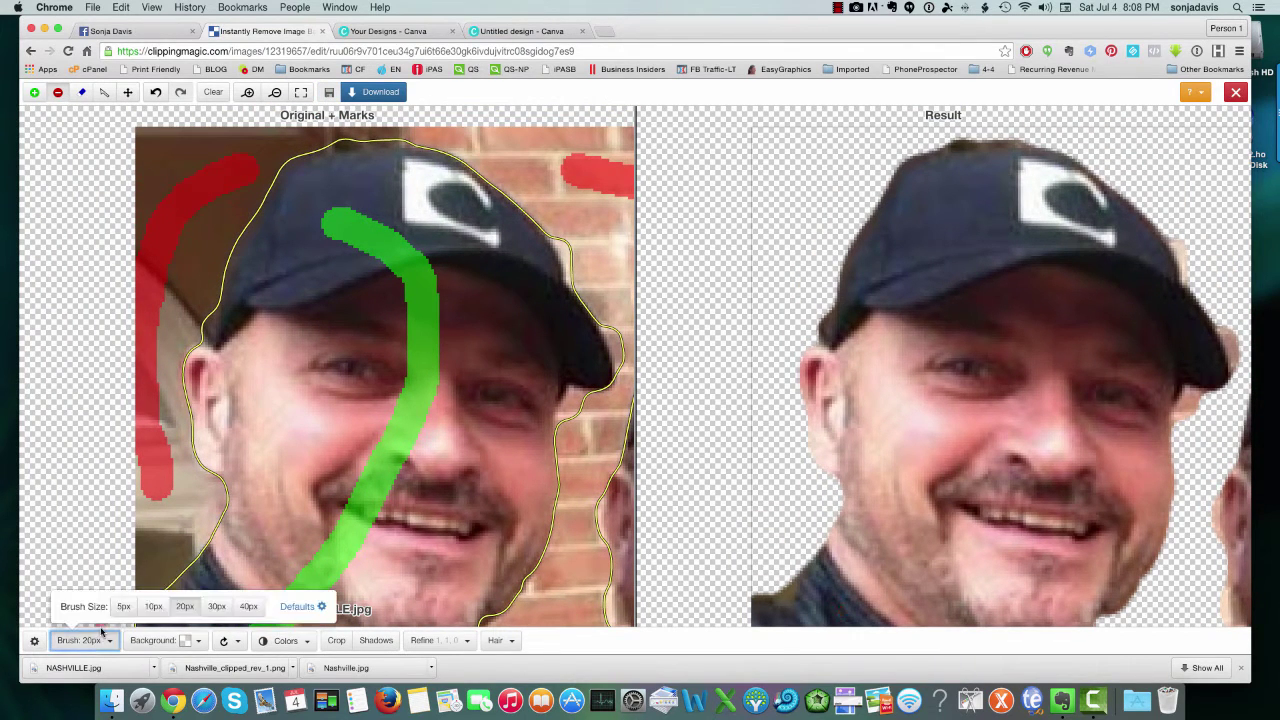
click(153, 606)
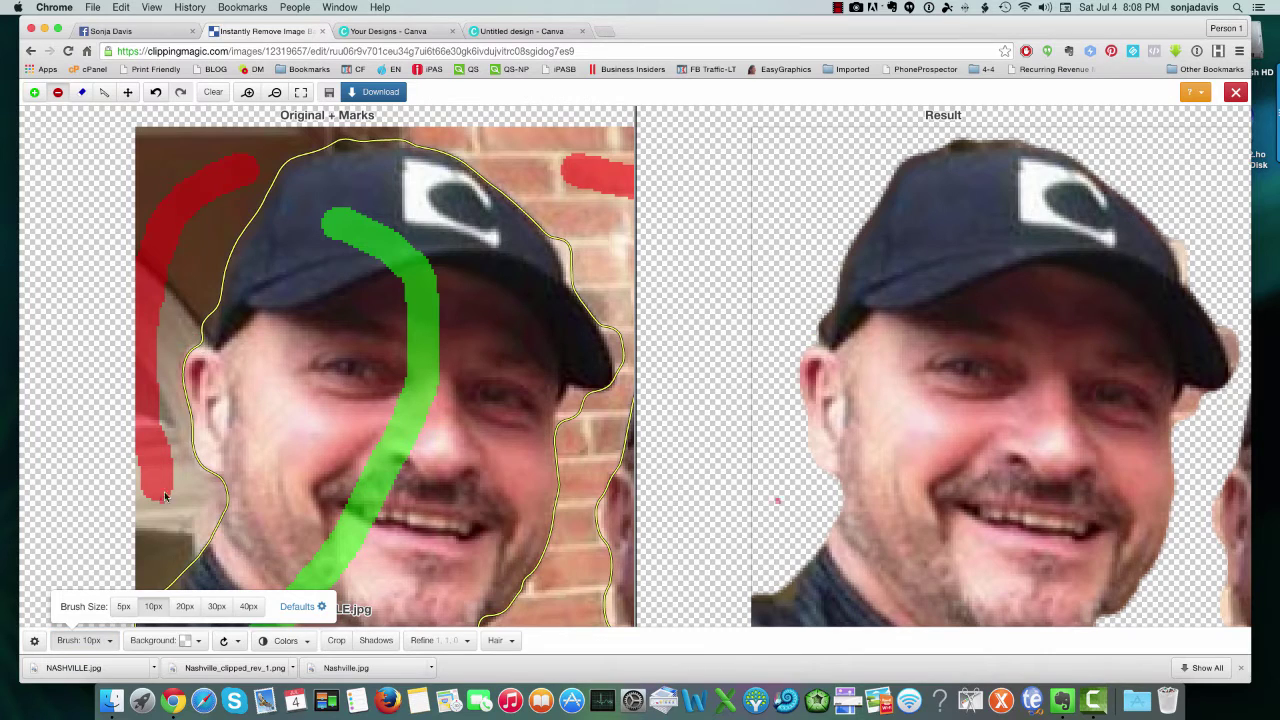
click(92, 642)
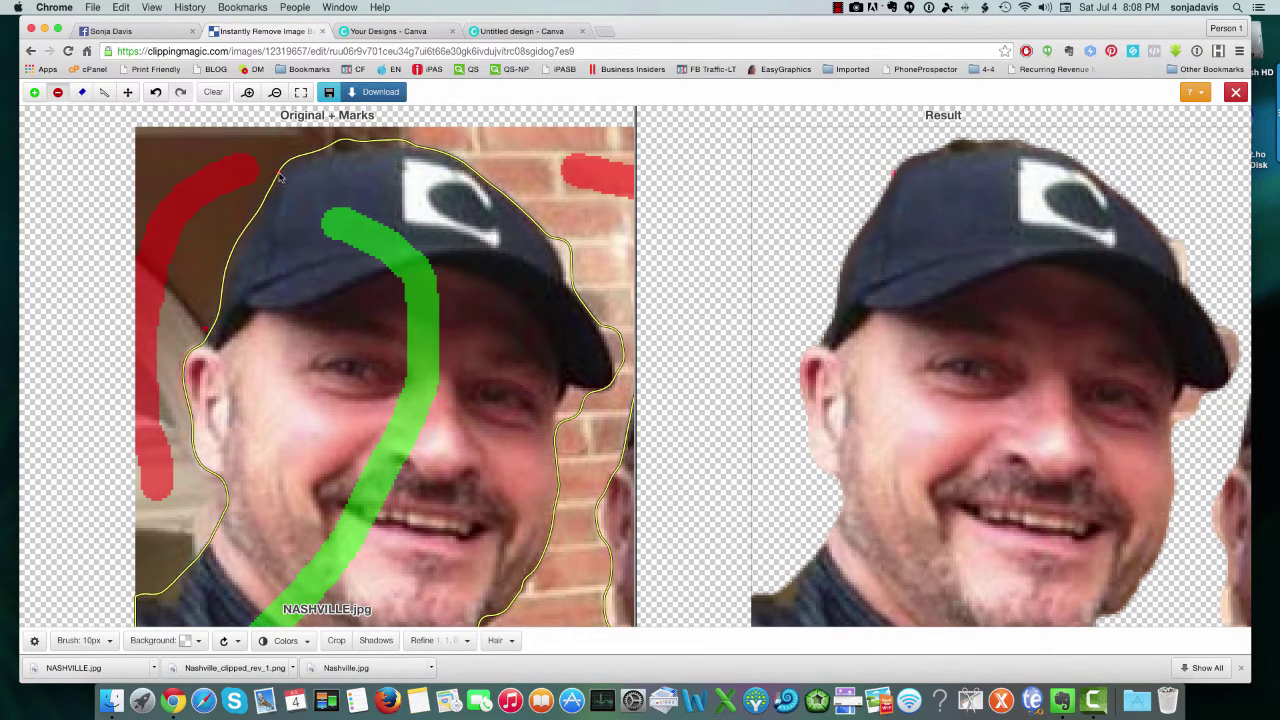
click(340, 150)
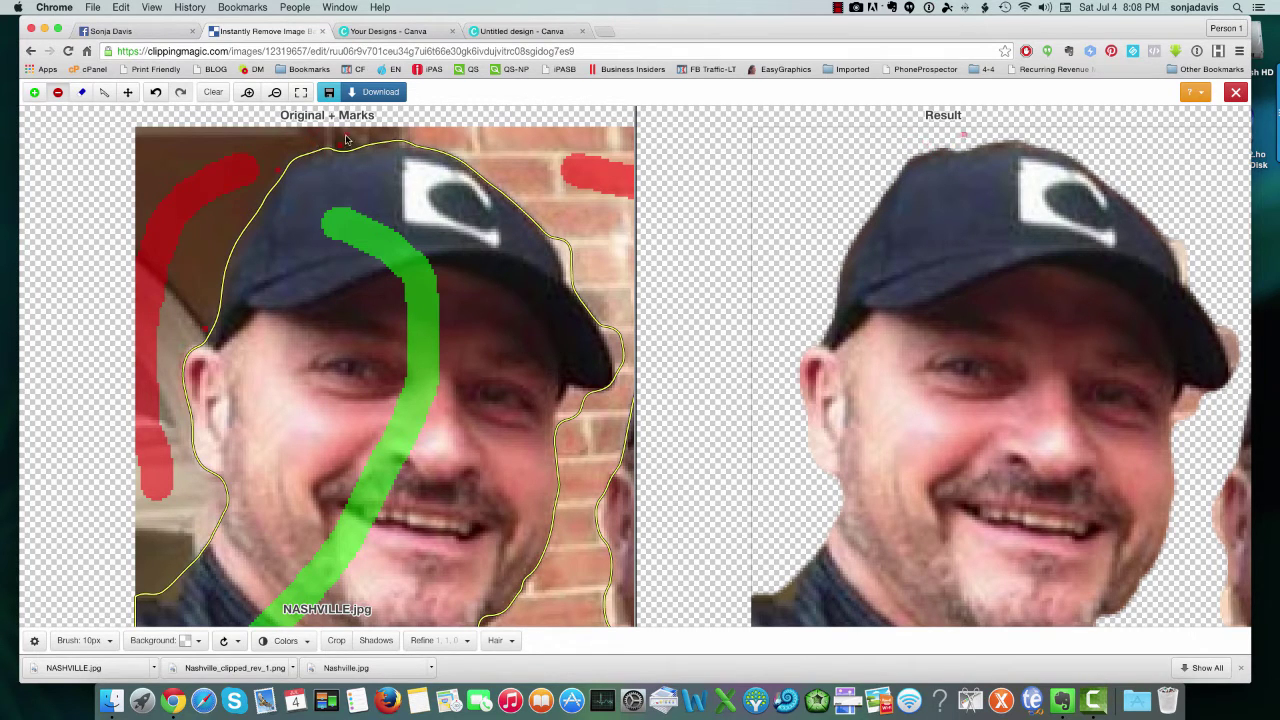
mouse_move(366, 140)
mouse_down()
mouse_move(286, 161)
mouse_move(261, 175)
mouse_move(253, 220)
mouse_up()
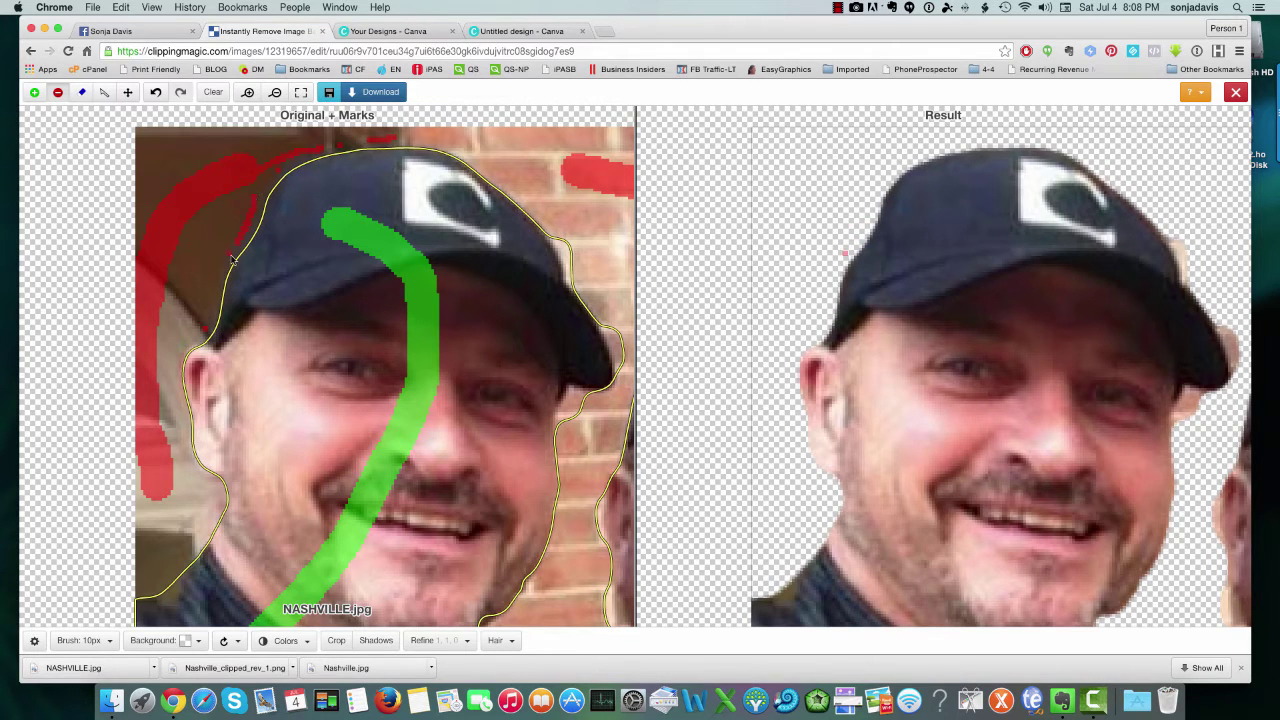
Mark the left edge of the cap as foreground and the brick remnant beside its right edge as background
click(34, 92)
mouse_move(282, 203)
mouse_down()
mouse_move(248, 258)
mouse_move(272, 204)
mouse_move(264, 222)
mouse_up()
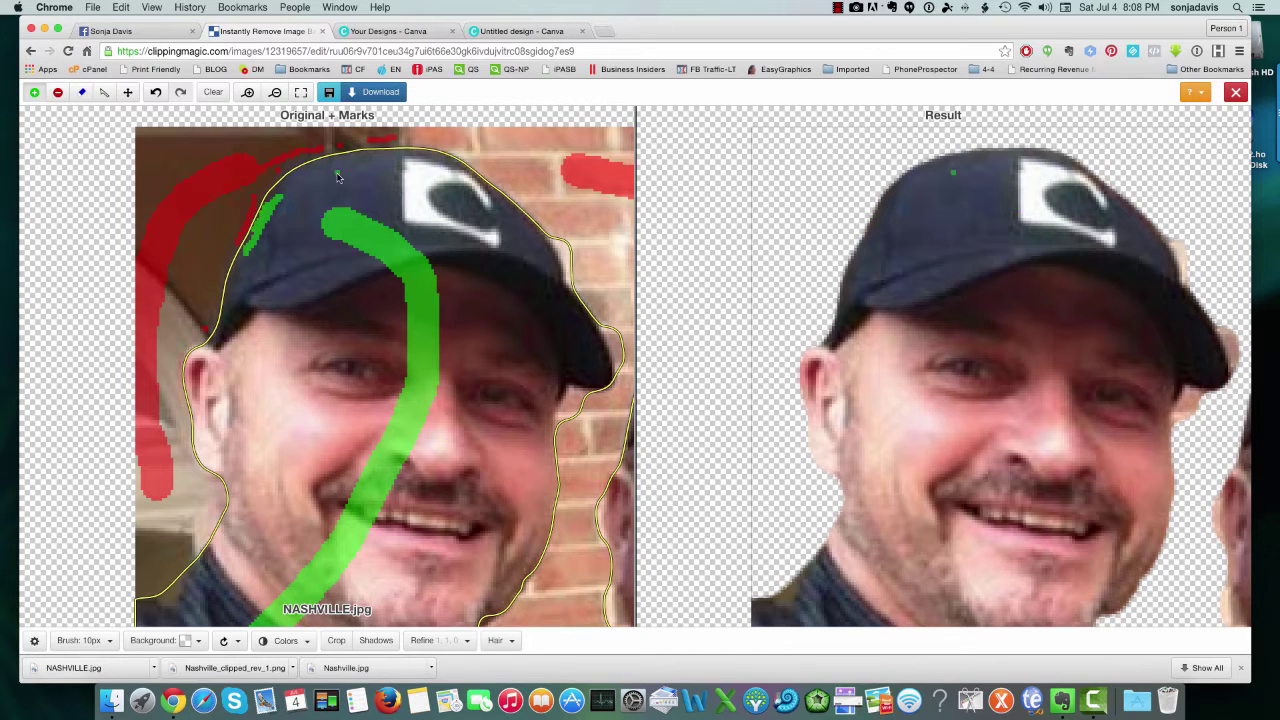
key(r)
click(565, 241)
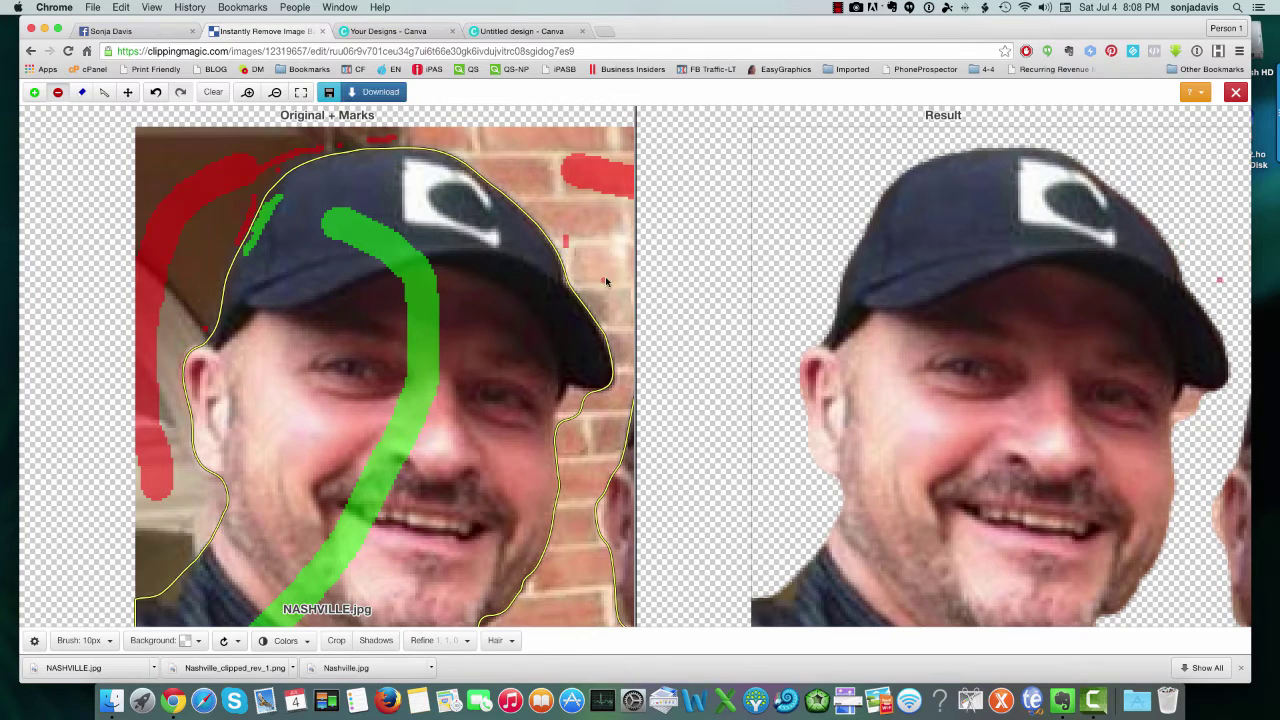
Mark the brick remnant just below the brim of the jacketed man's cap as background
click(577, 401)
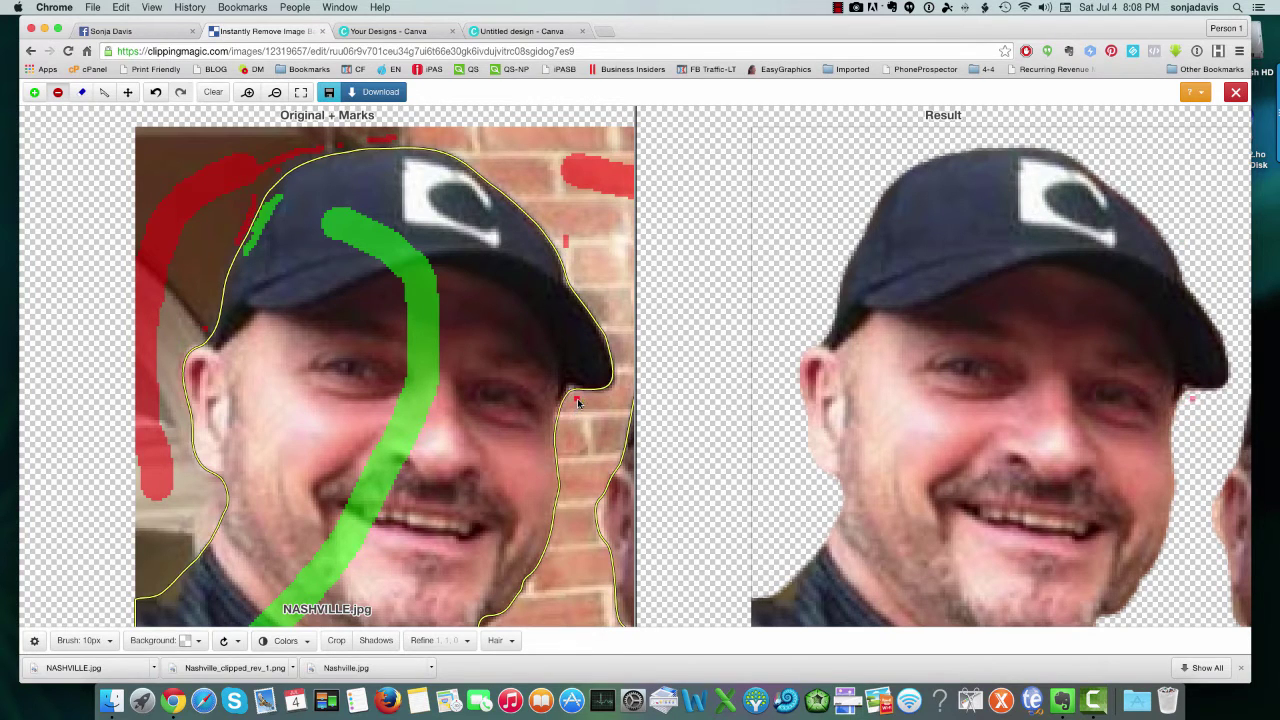
scroll(577, 401, up, 3)
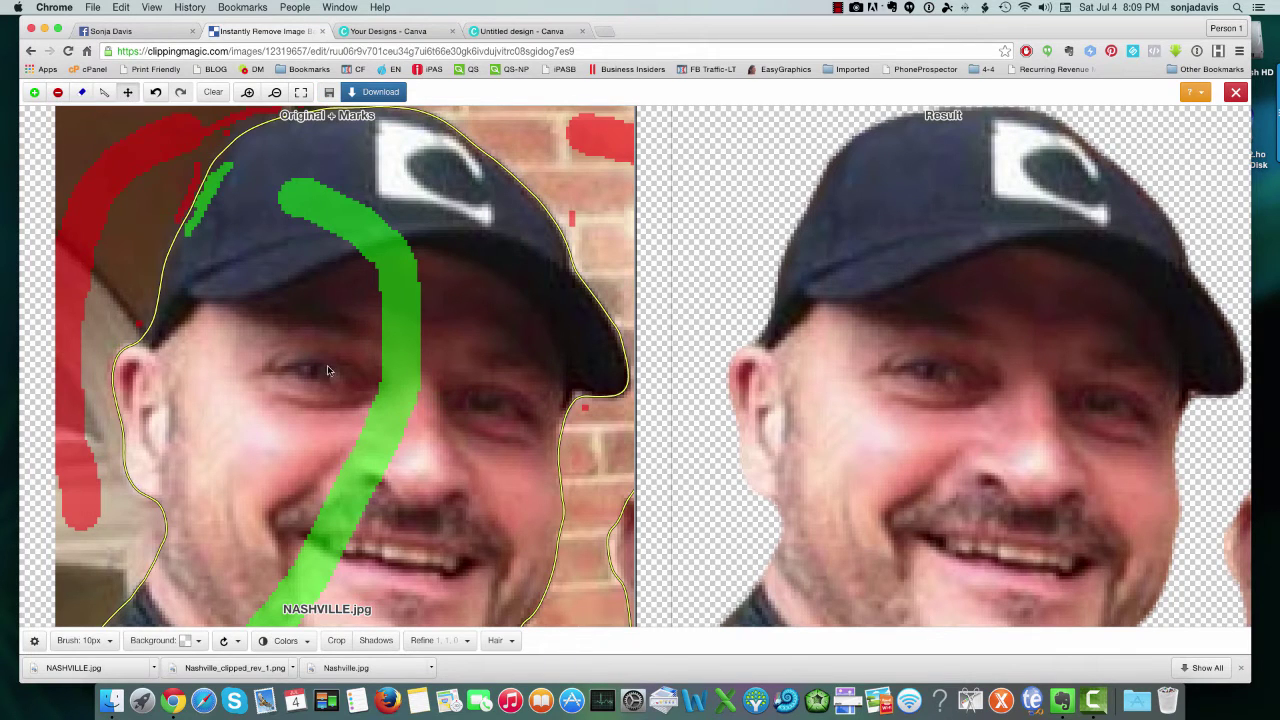
scroll(327, 371, down, 10)
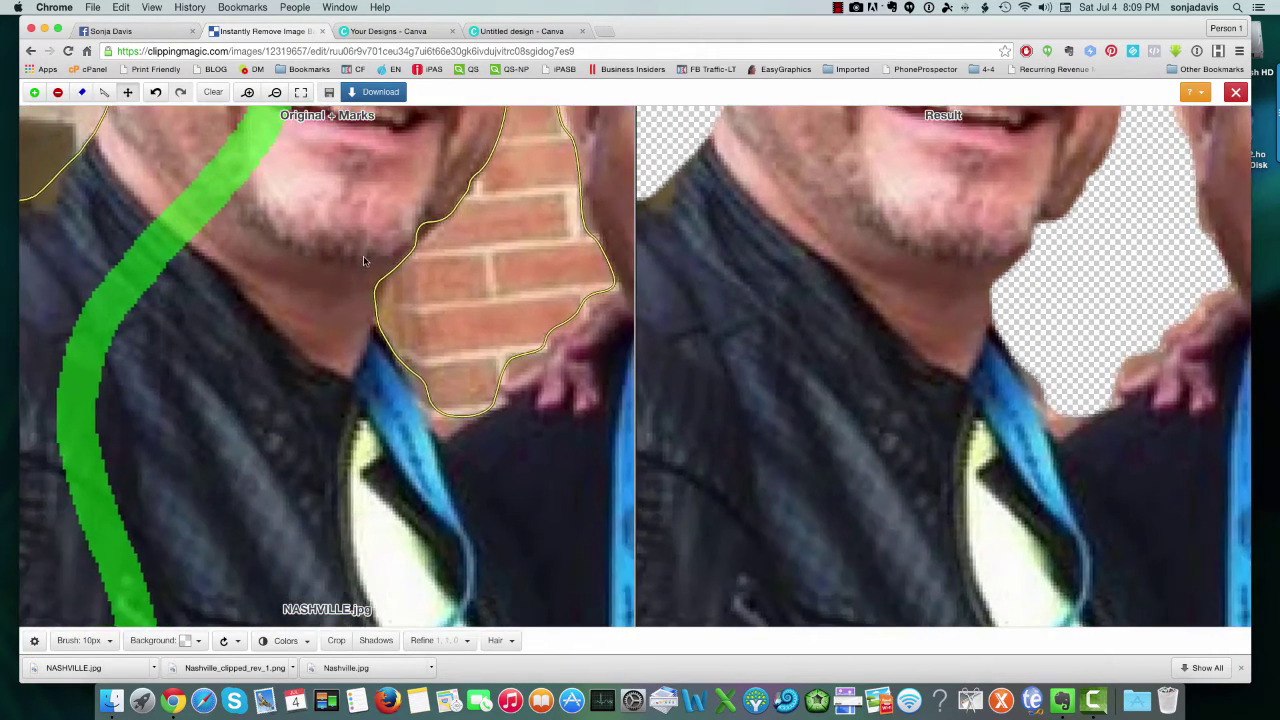
scroll(365, 262, up, 10)
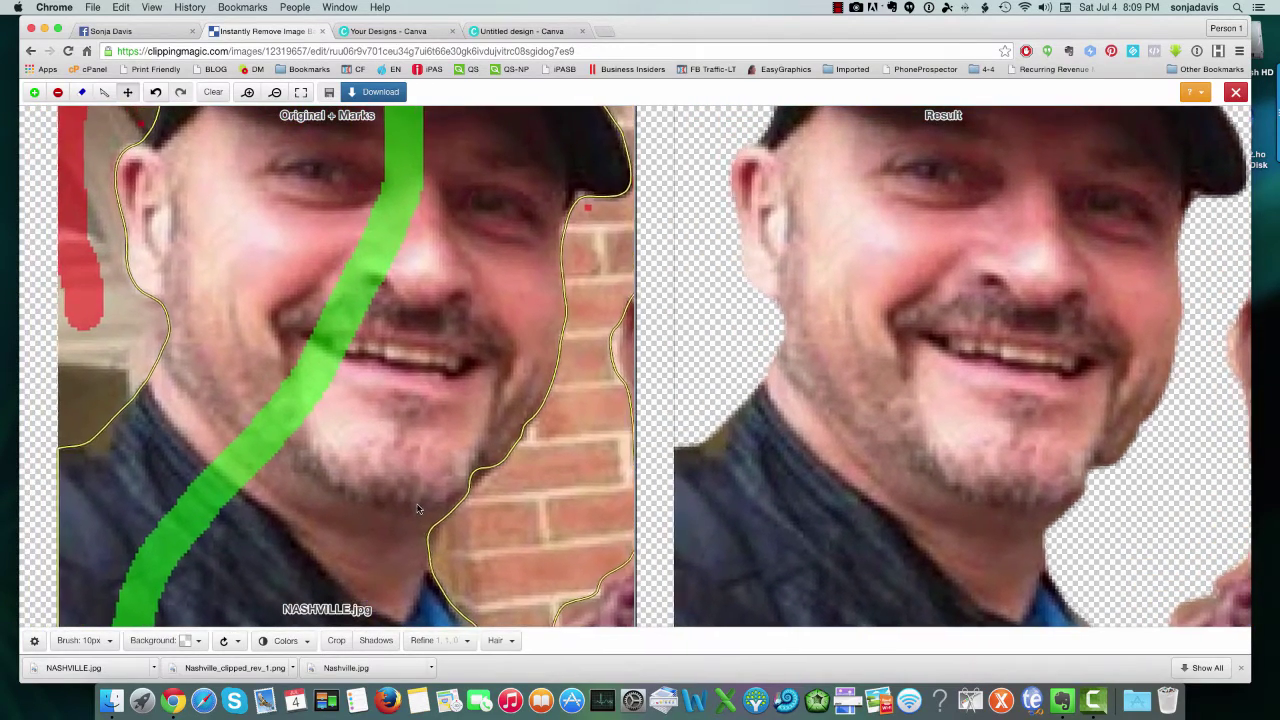
Mark the jacketed man's outer cheek edge below the ear, his opposite jawline and the neck below it as foreground
scroll(418, 510, left, 5)
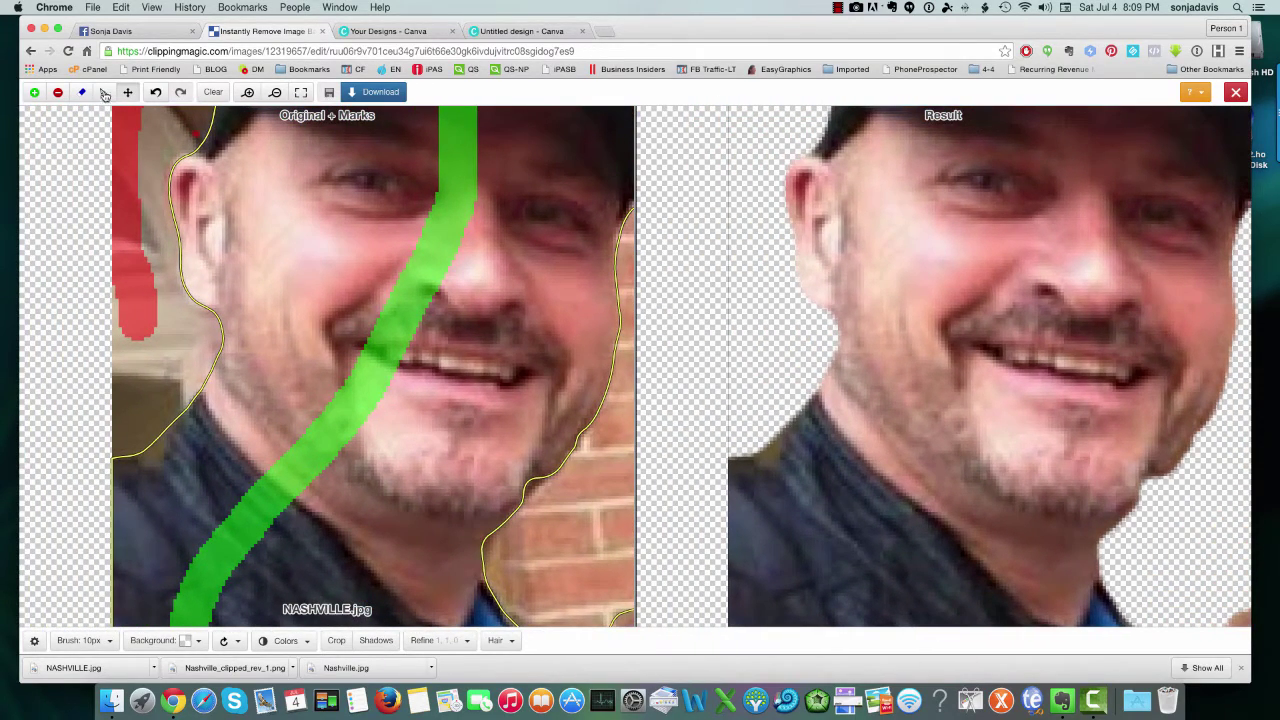
click(34, 92)
click(202, 358)
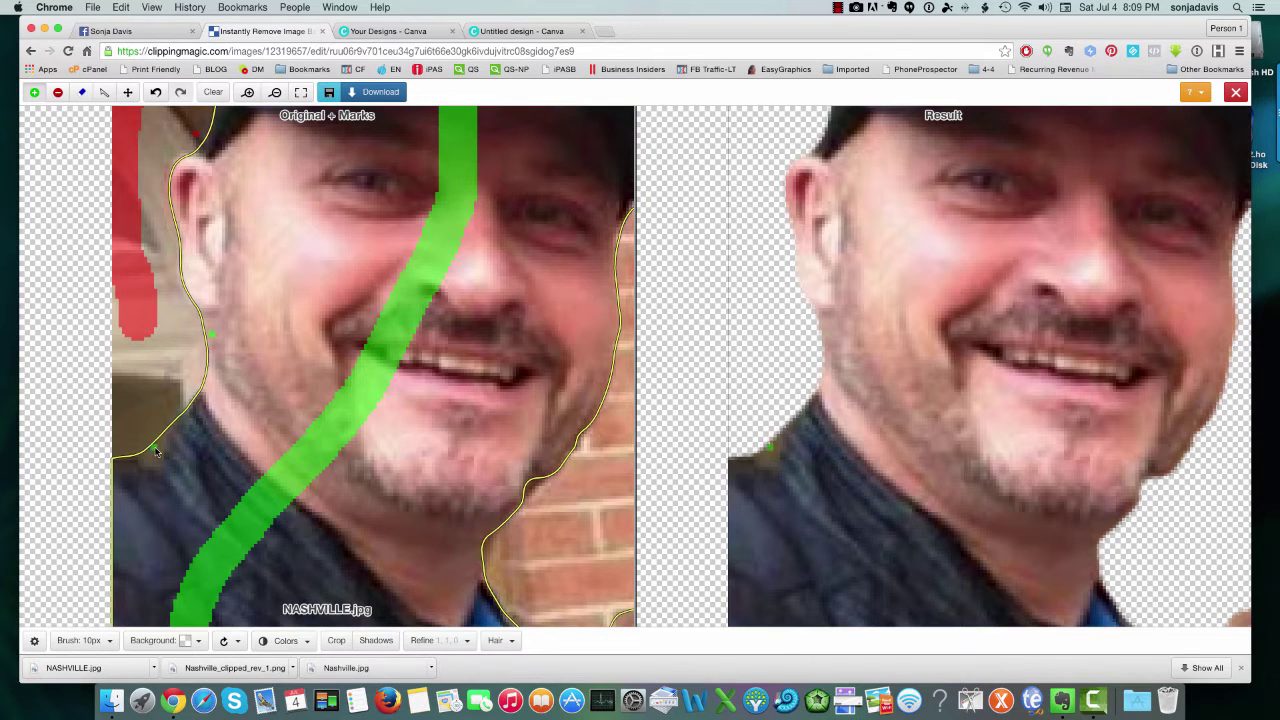
drag(587, 426, 488, 518)
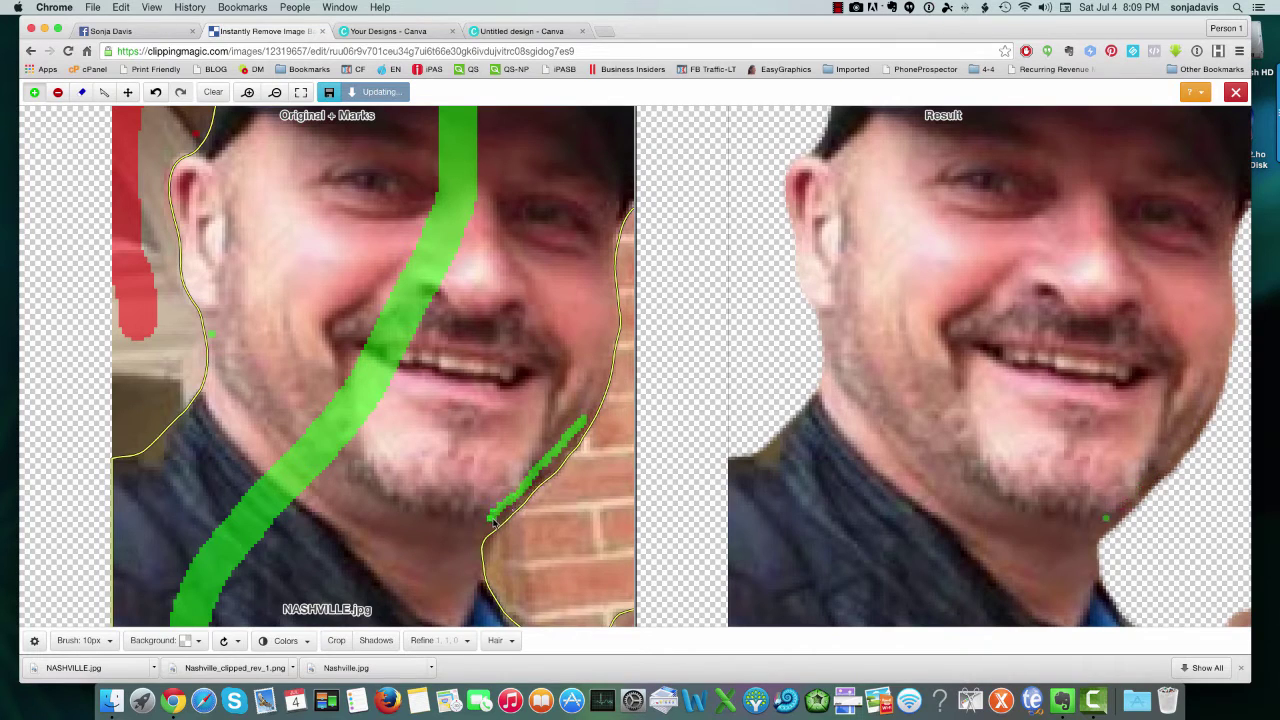
click(483, 538)
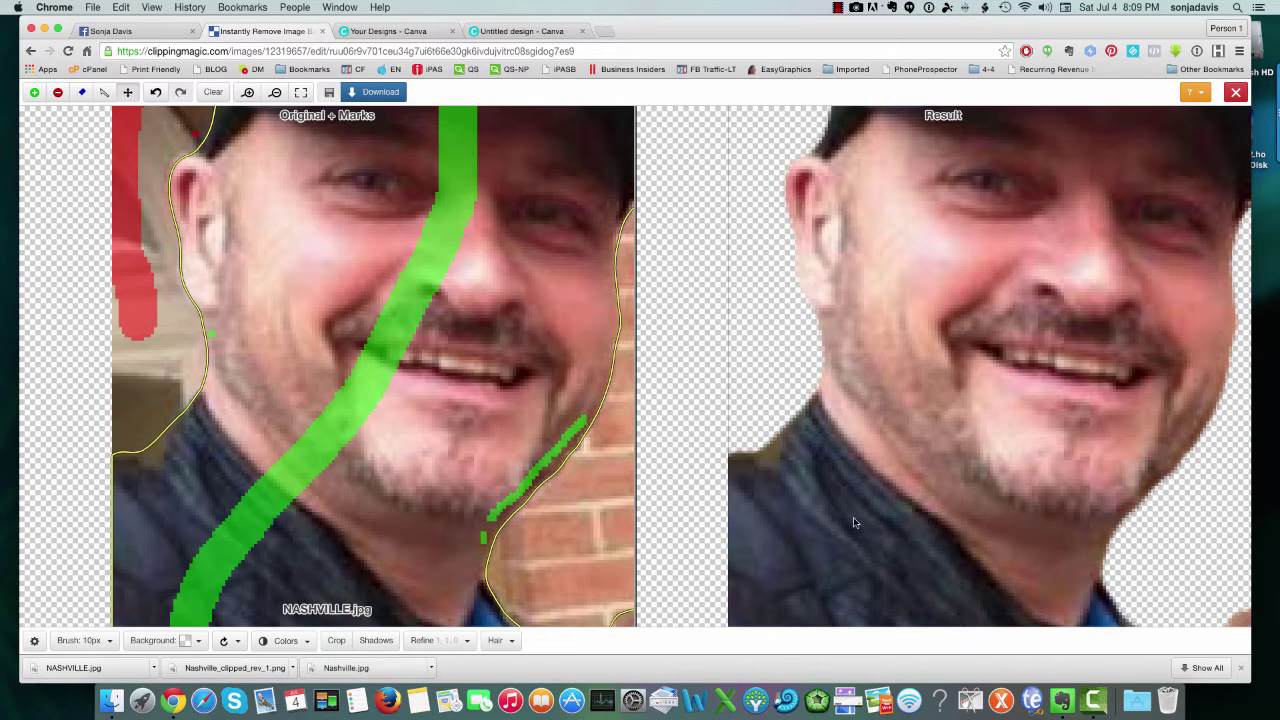
Mark a short foreground stroke across the jacketed man's cheek, beside the nose and below the eye
scroll(944, 436, down, 1)
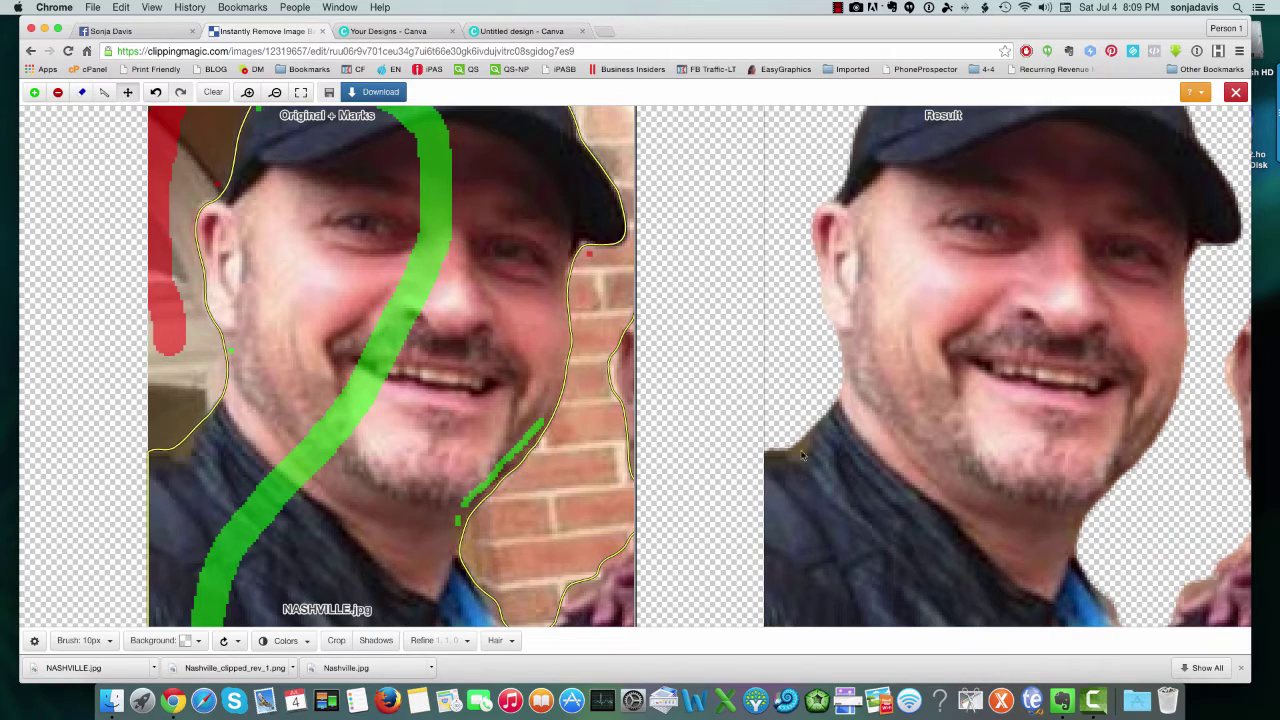
scroll(872, 455, down, 3)
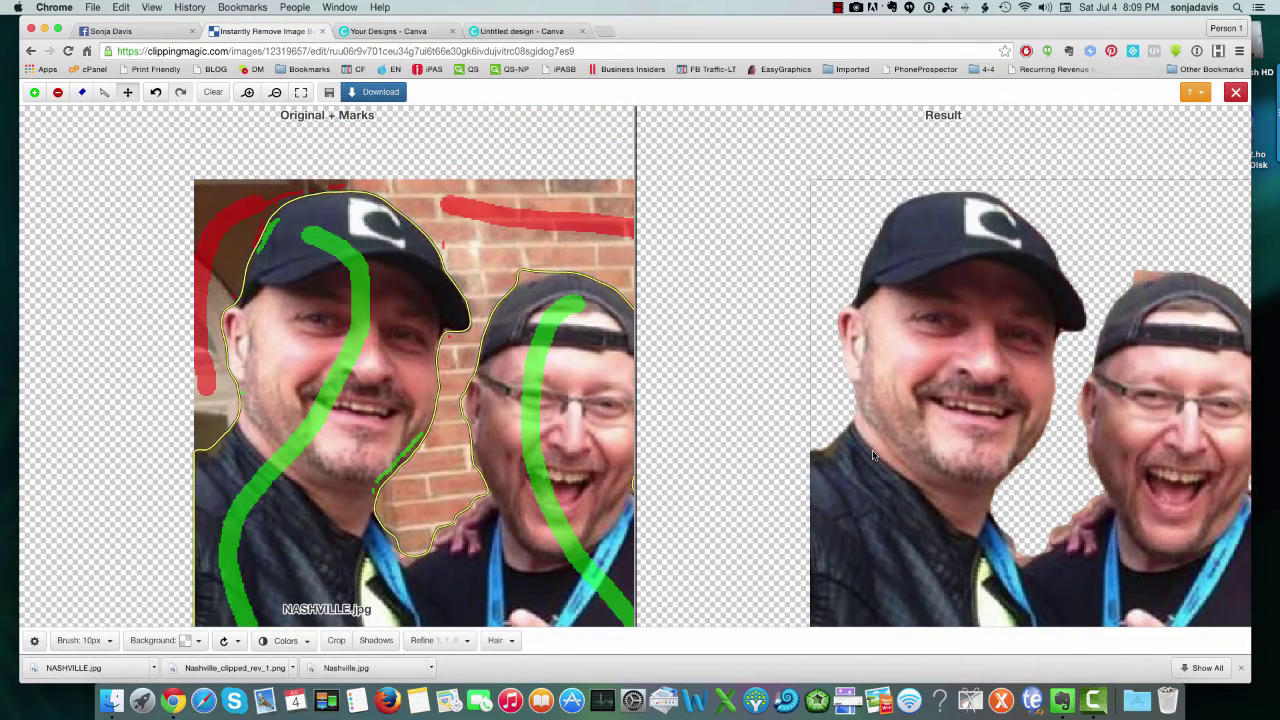
scroll(872, 455, up, 2)
scroll(872, 455, up, 2)
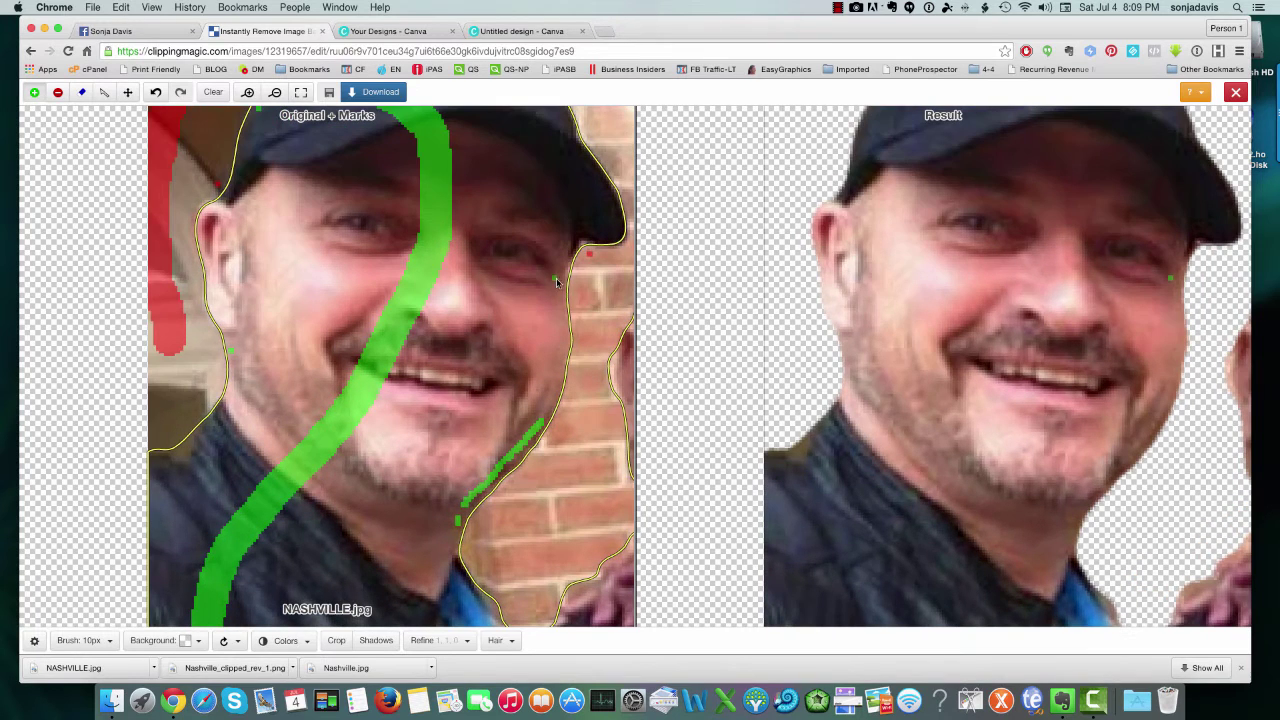
drag(481, 292, 535, 281)
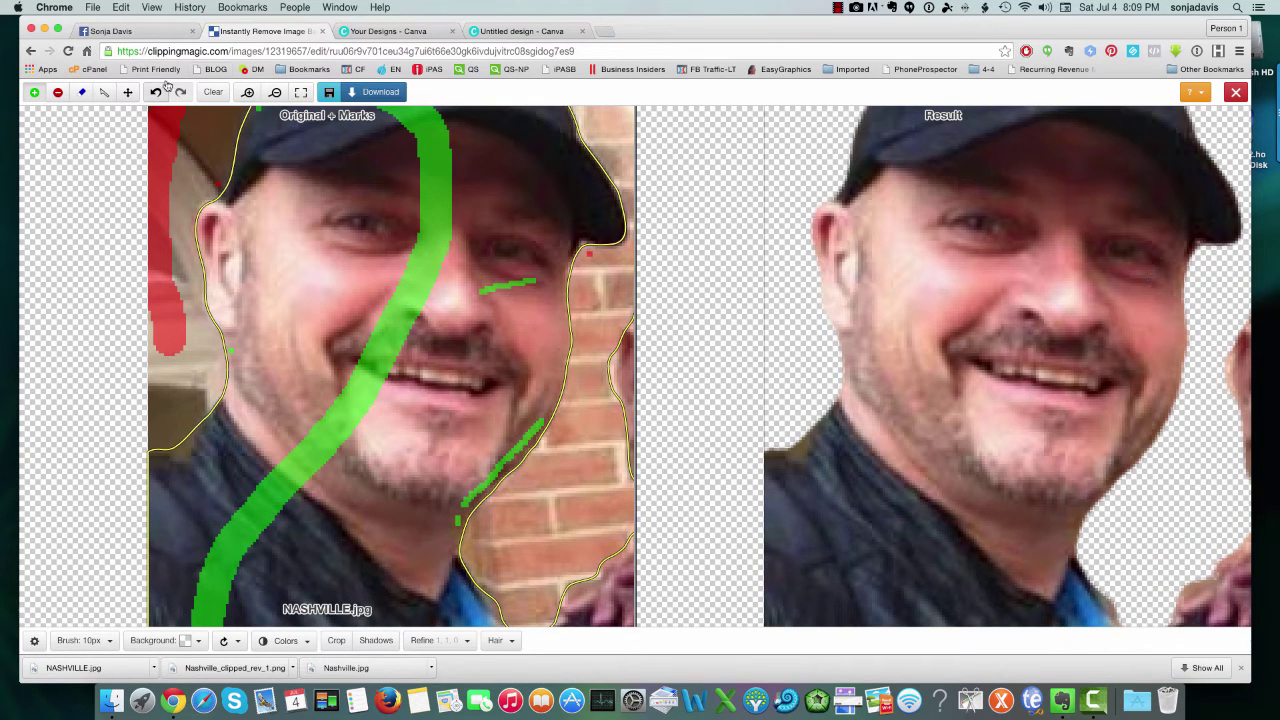
Mark the brick remnant above the middle man's backward cap as background with a short stroke
click(127, 92)
drag(499, 285, 347, 317)
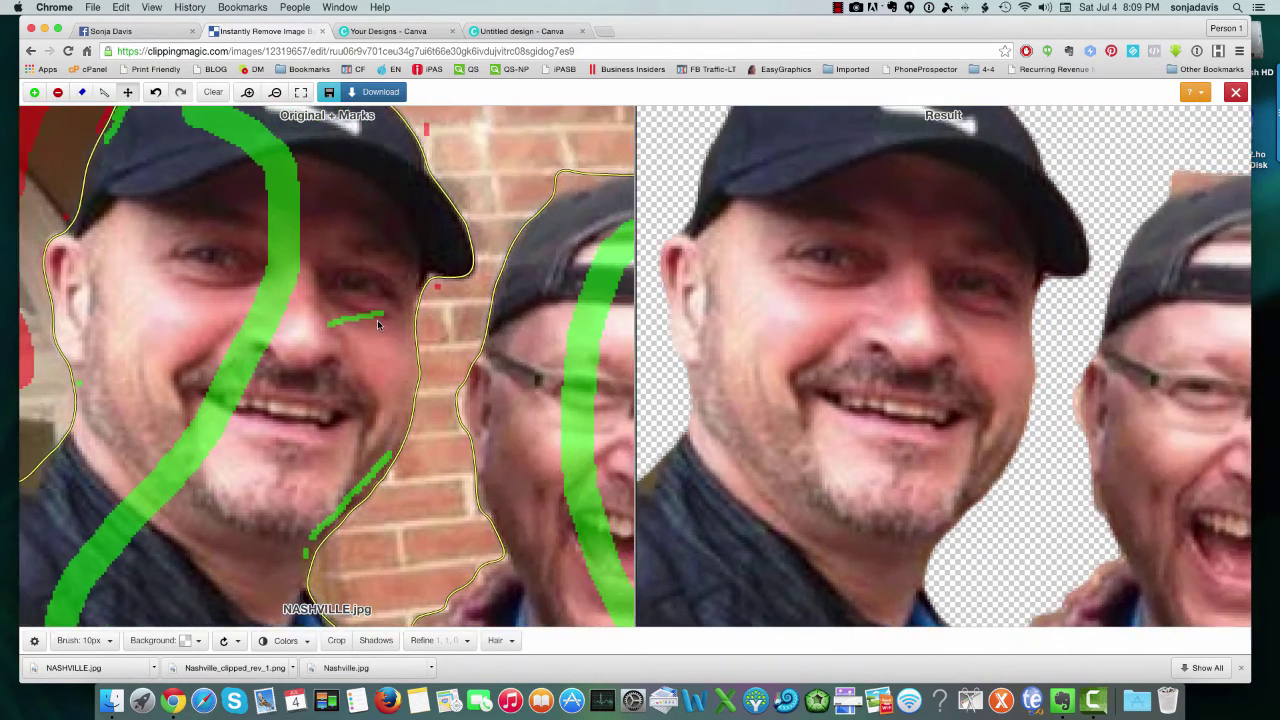
scroll(412, 316, up, 2)
scroll(412, 316, down, 2)
scroll(412, 316, up, 2)
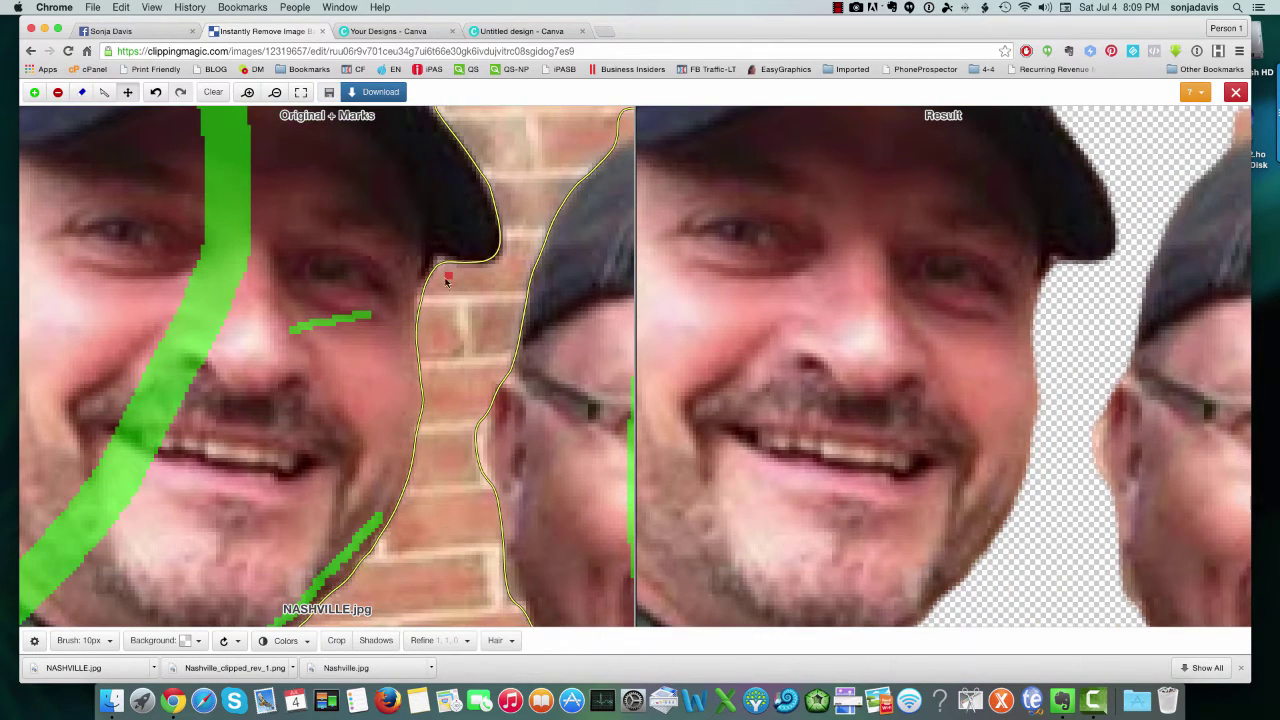
drag(420, 238, 234, 194)
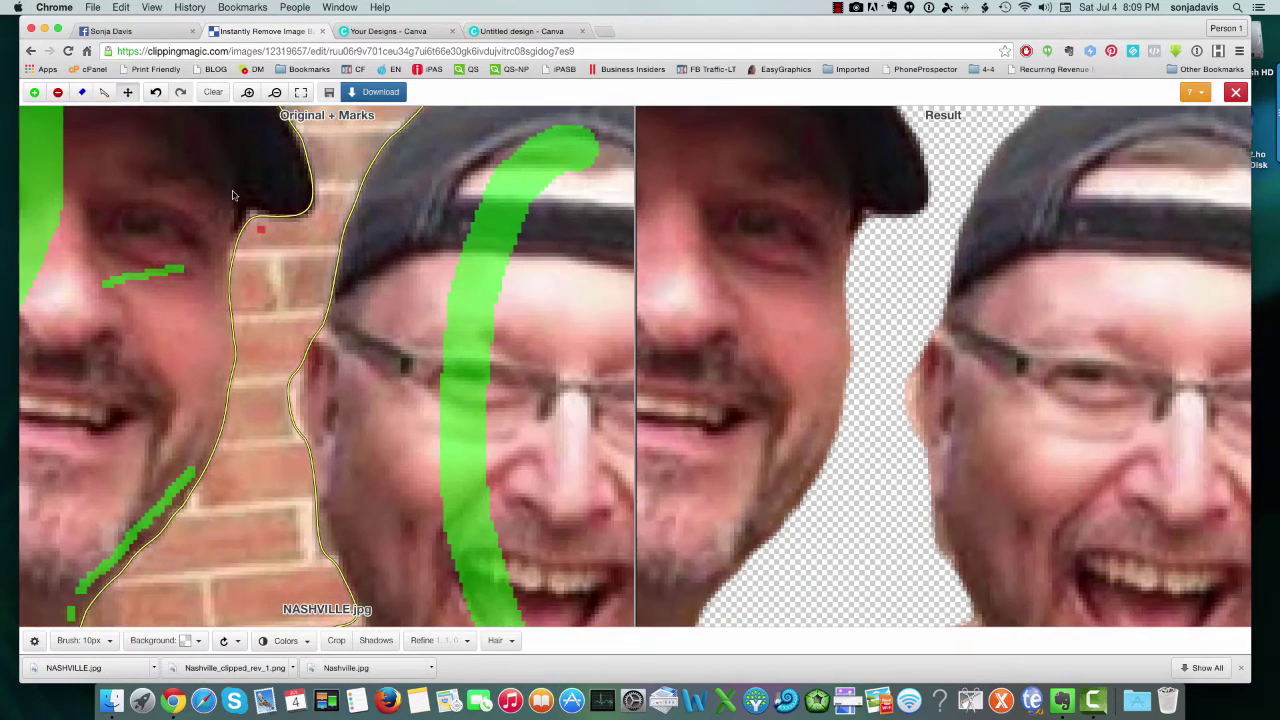
drag(346, 257, 297, 364)
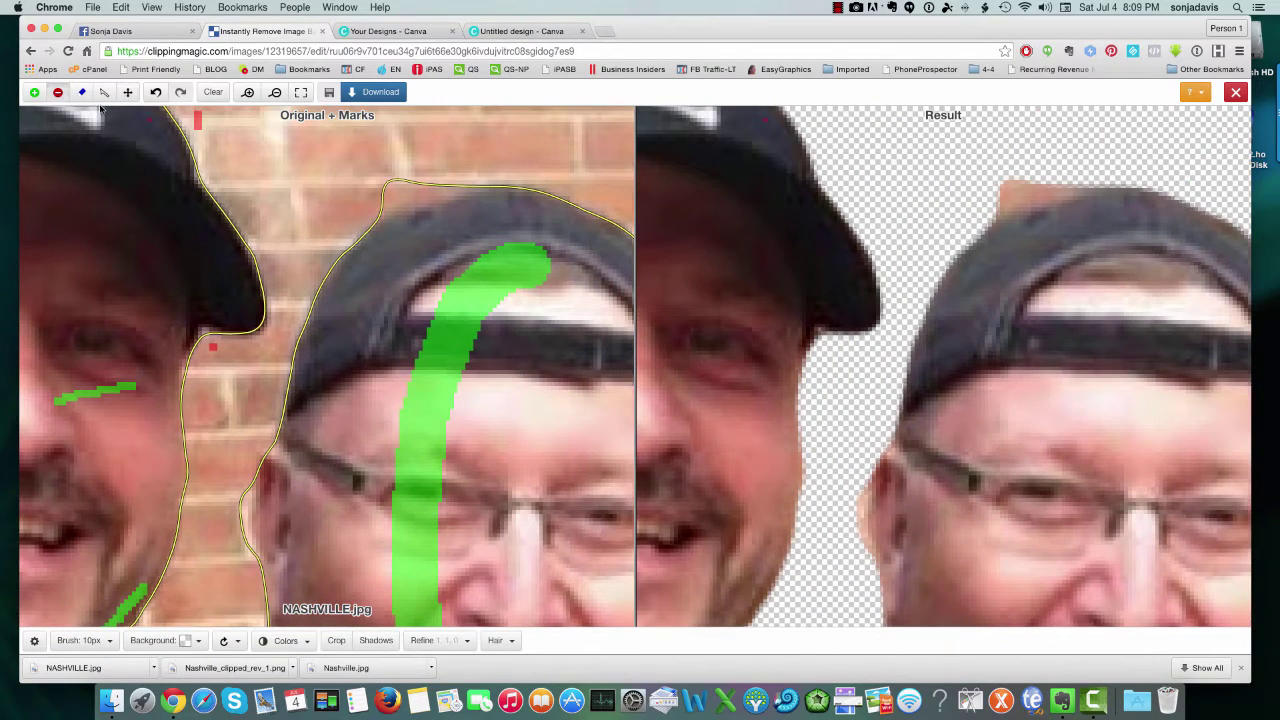
drag(350, 177, 398, 184)
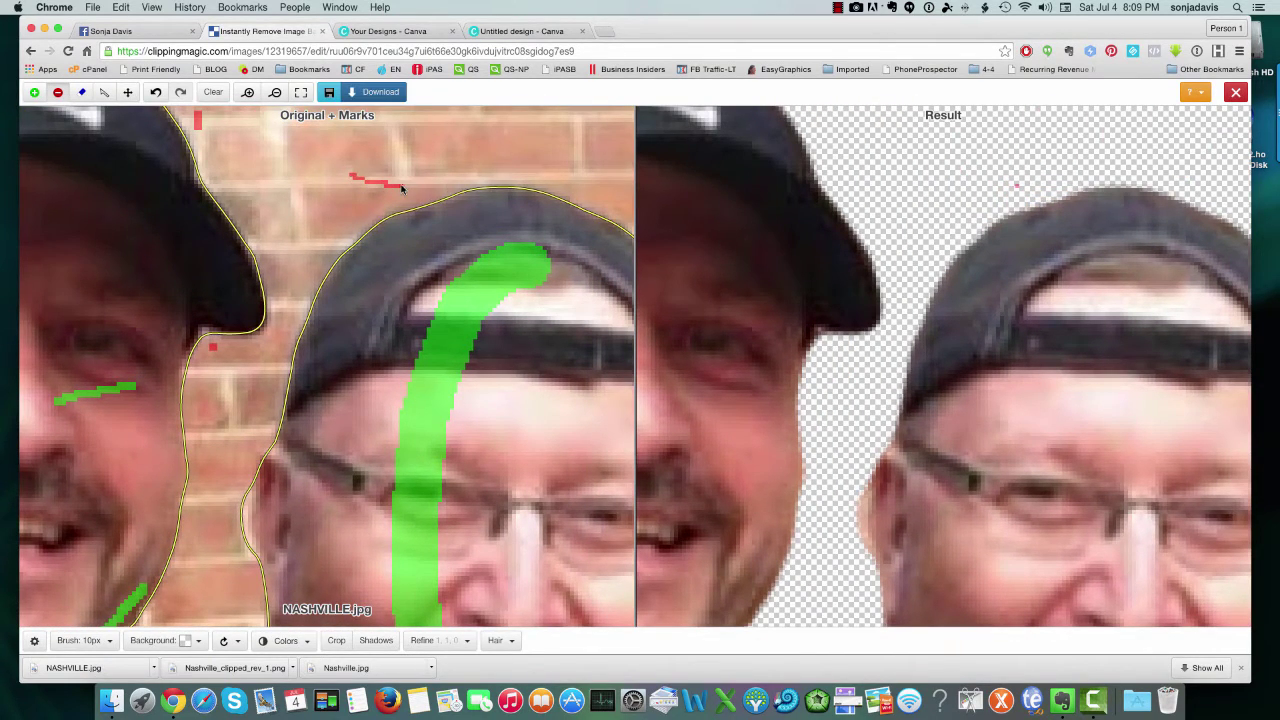
Mark the brick remnants at the bottom of the gap between the two men and beside the blue lanyard as background
scroll(373, 270, down, 2)
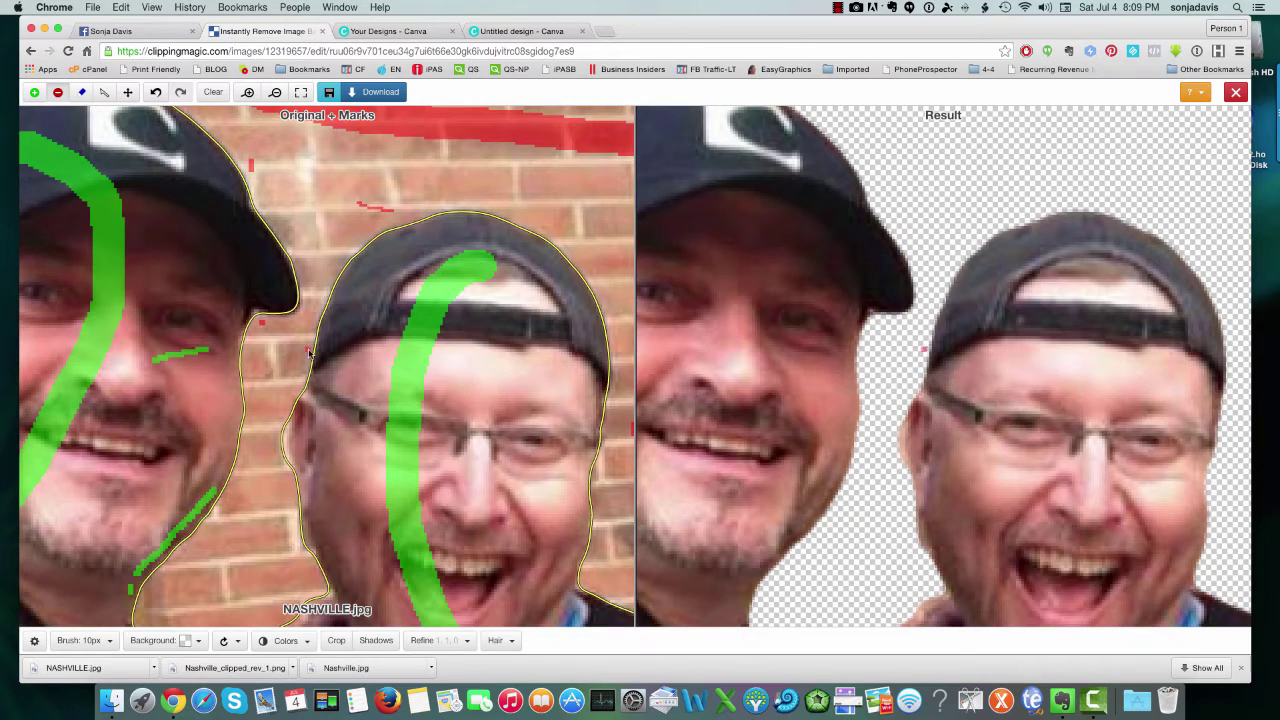
click(128, 93)
drag(429, 489, 460, 364)
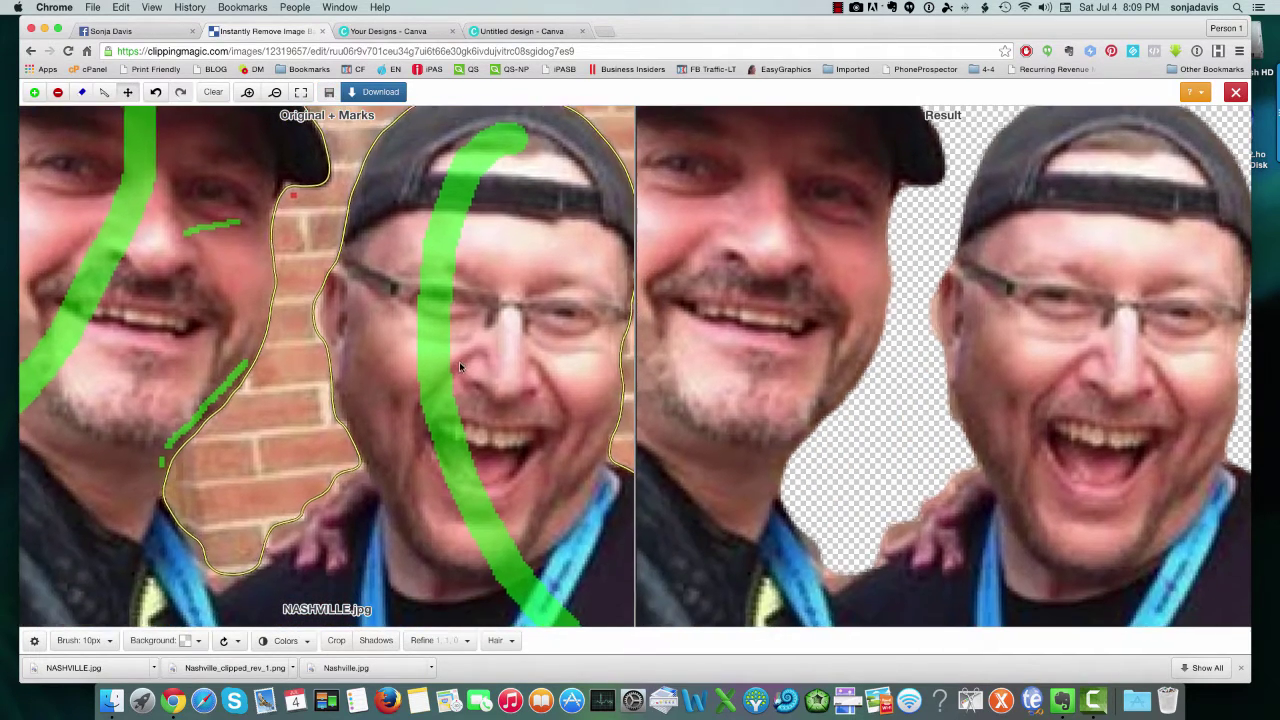
scroll(405, 391, up, 1)
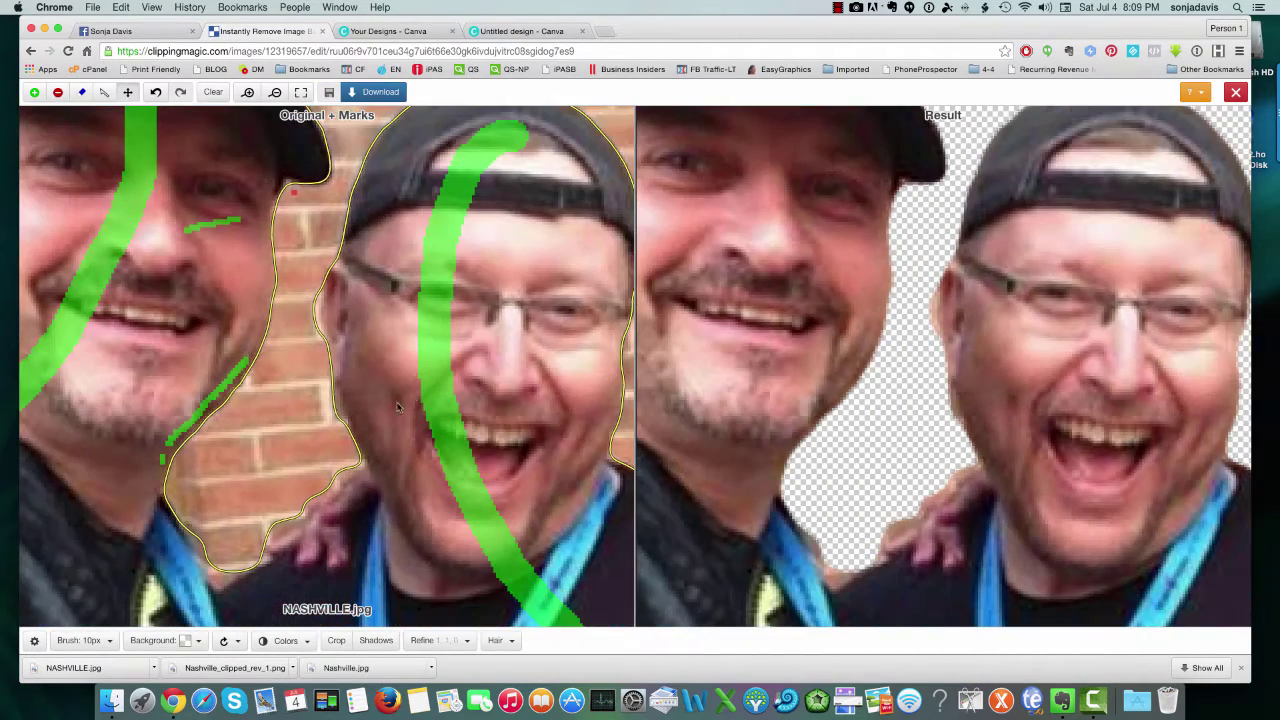
drag(200, 485, 306, 420)
scroll(306, 420, up, 1)
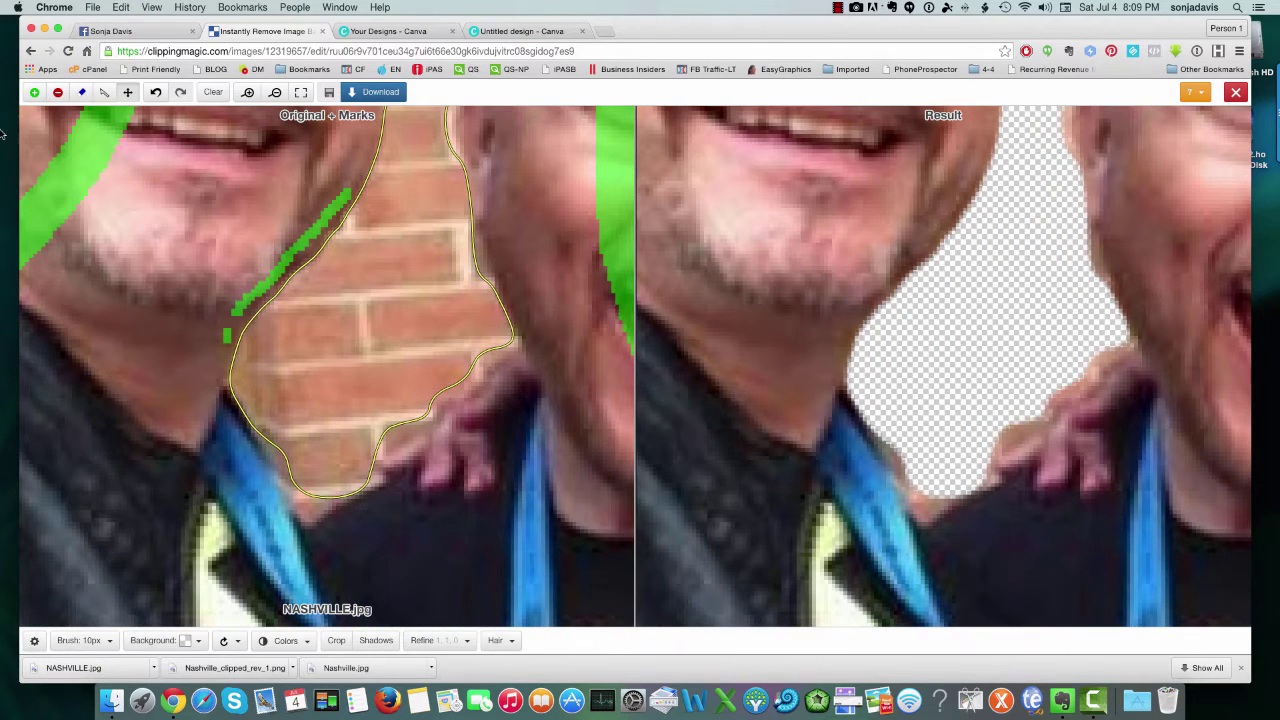
click(57, 92)
drag(315, 494, 311, 505)
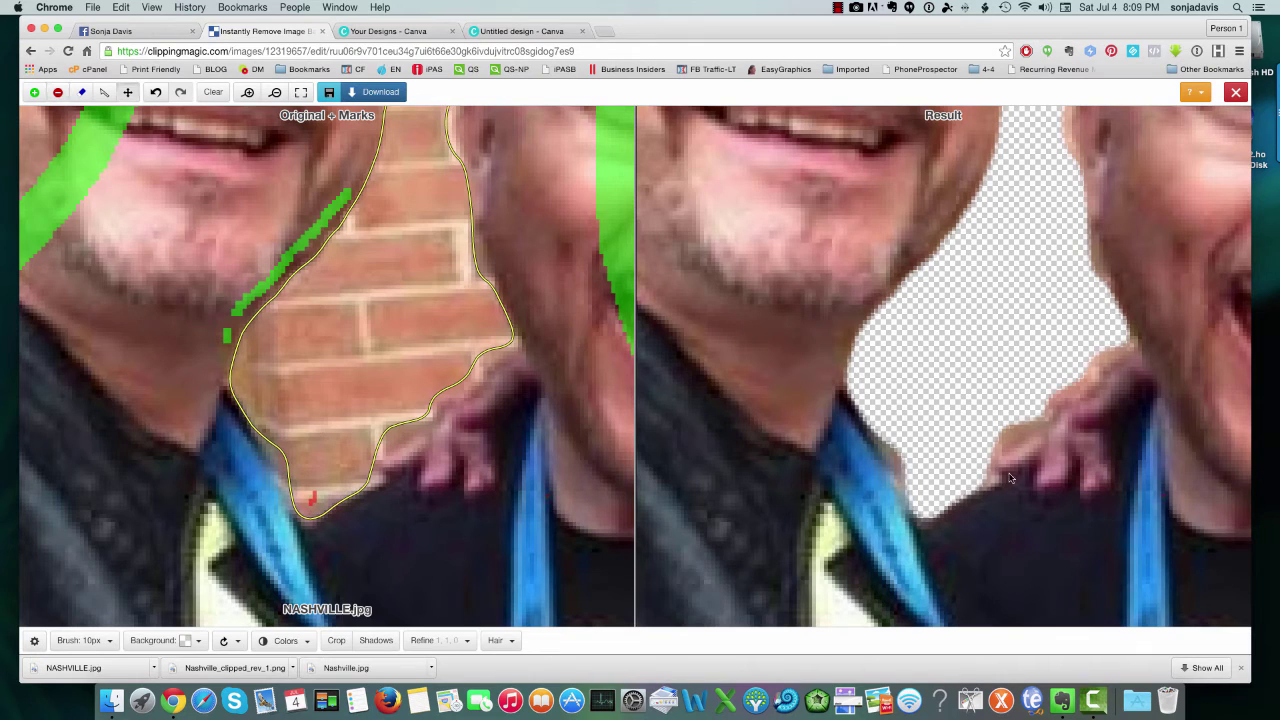
click(294, 461)
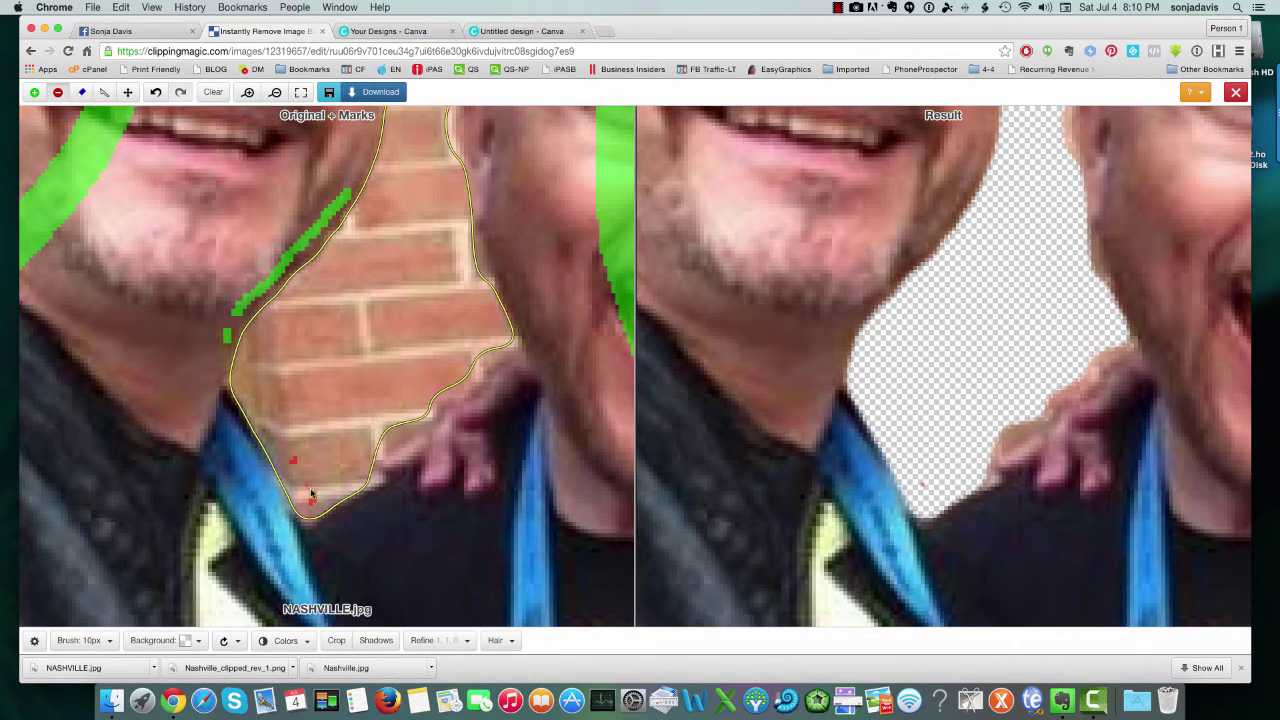
Mark the brick remnants along the outline of the hand on the middle man's shoulder as background with small dots
click(381, 431)
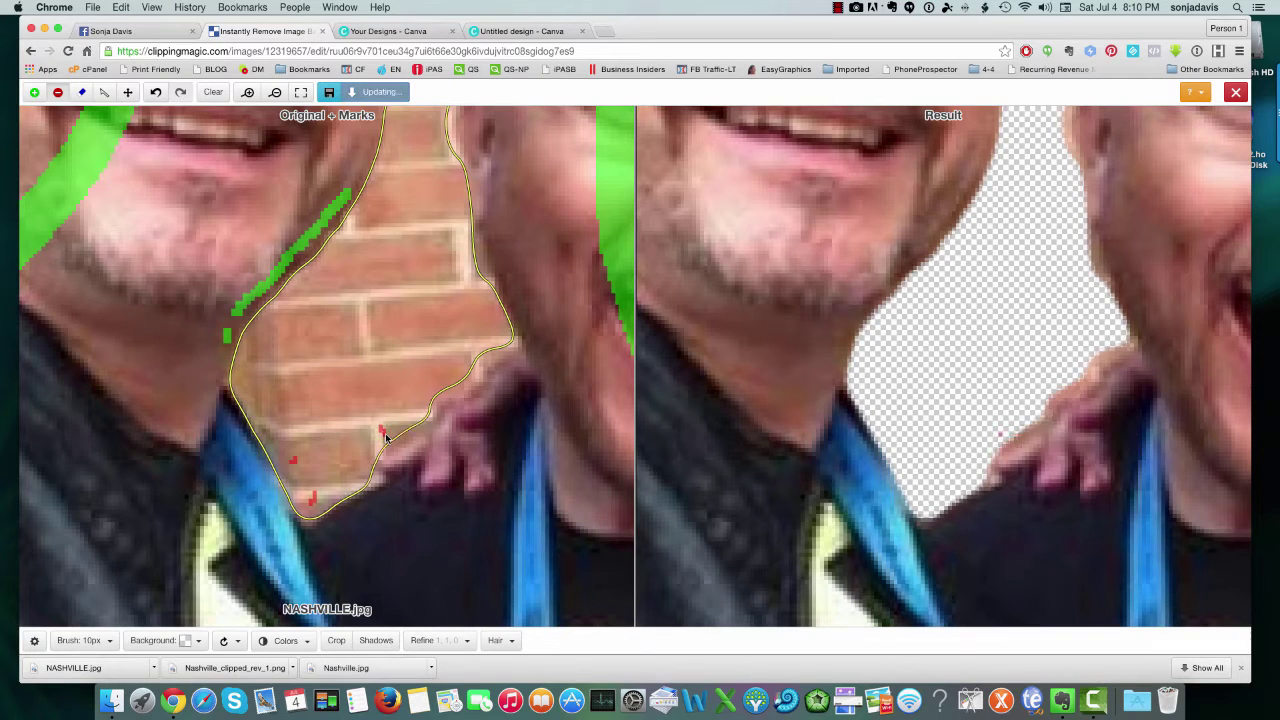
click(505, 343)
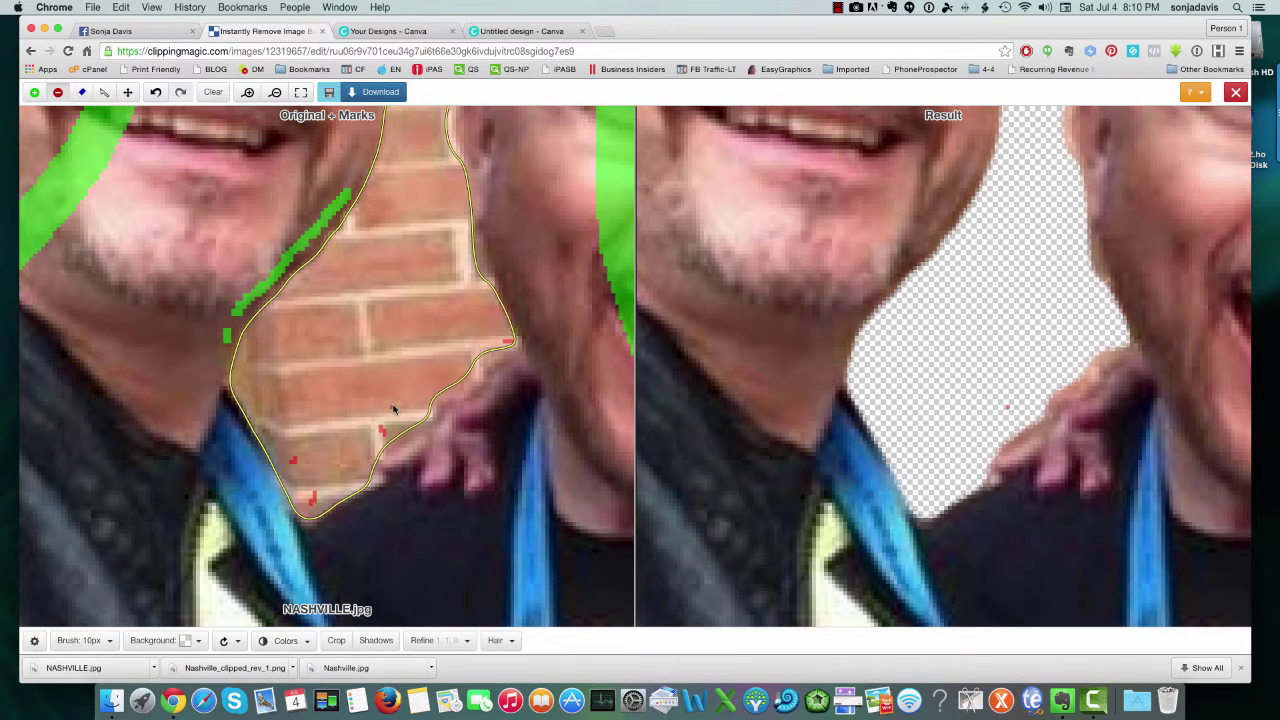
click(458, 376)
click(478, 356)
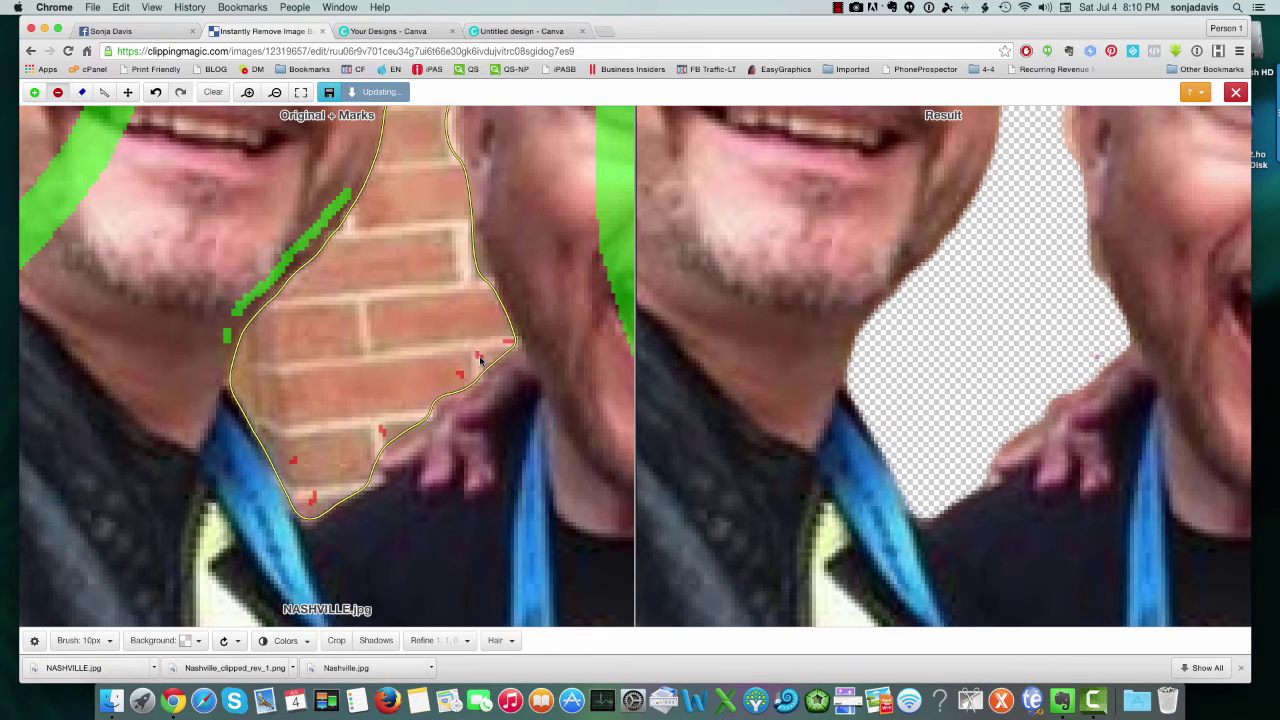
click(424, 414)
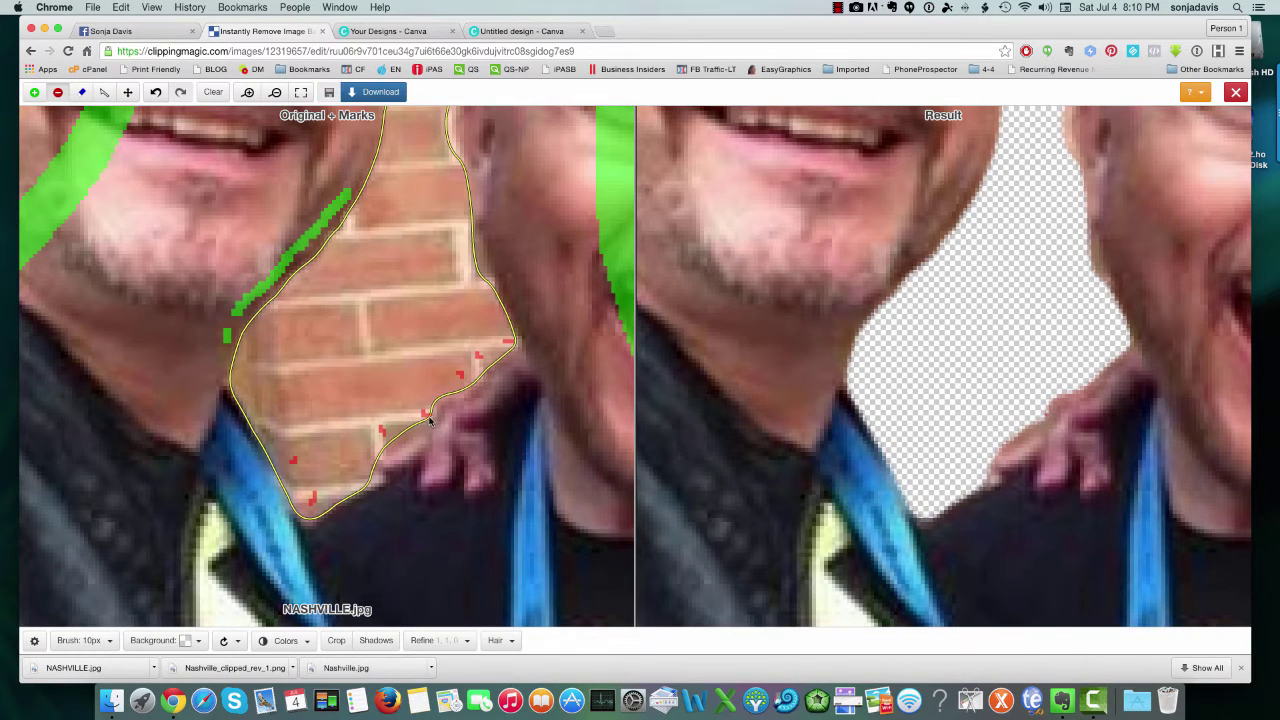
click(430, 417)
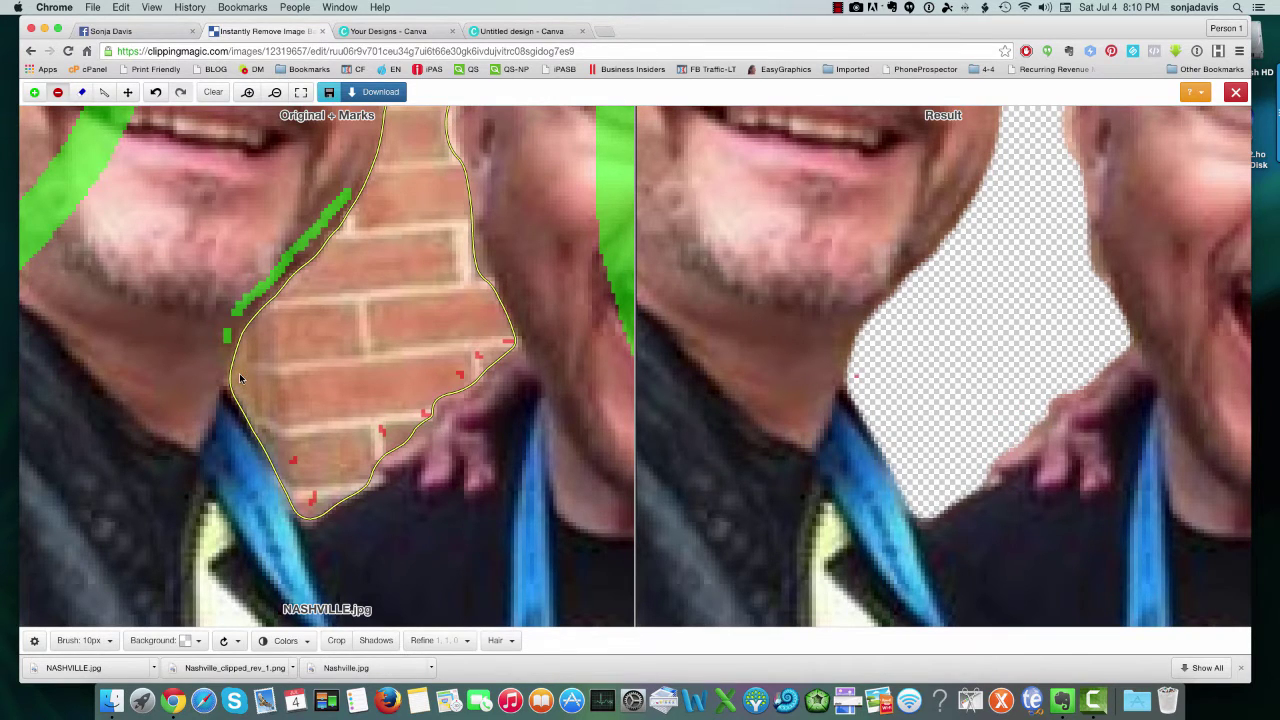
click(375, 486)
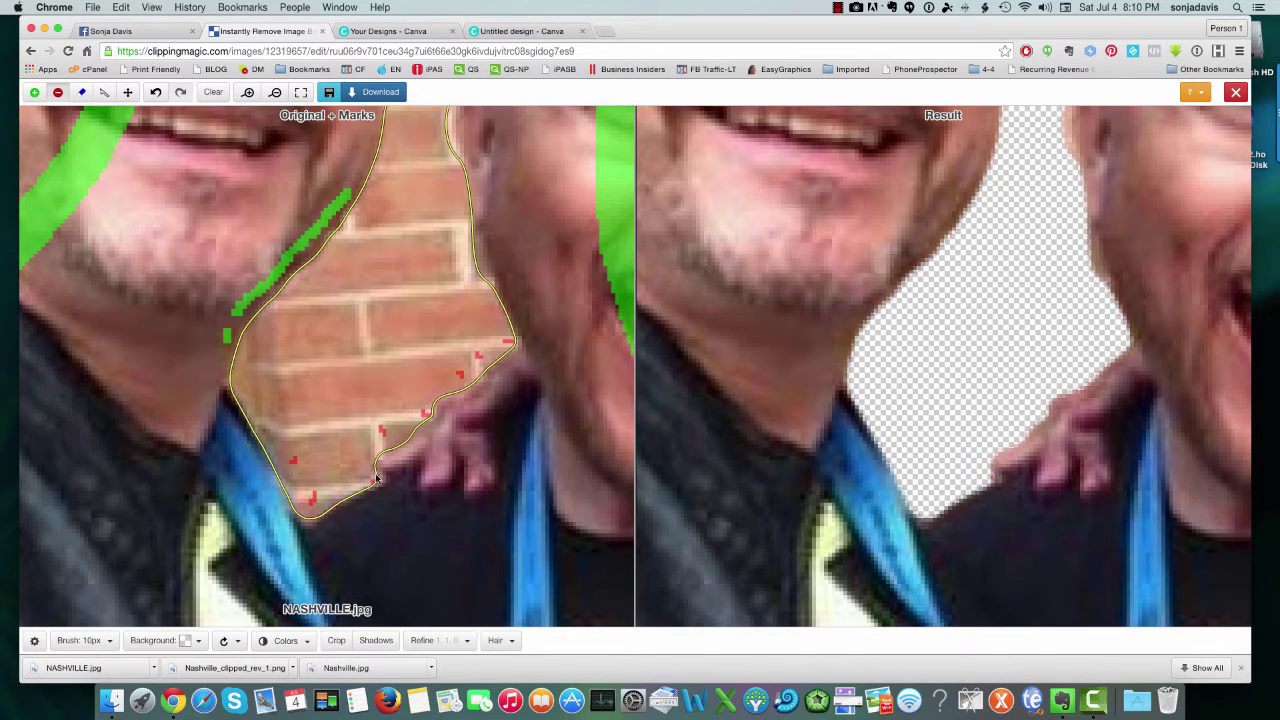
Mark the brick remnants beside the middle man's ear and cheek, facing the jacketed man, as background
scroll(388, 392, down, 3)
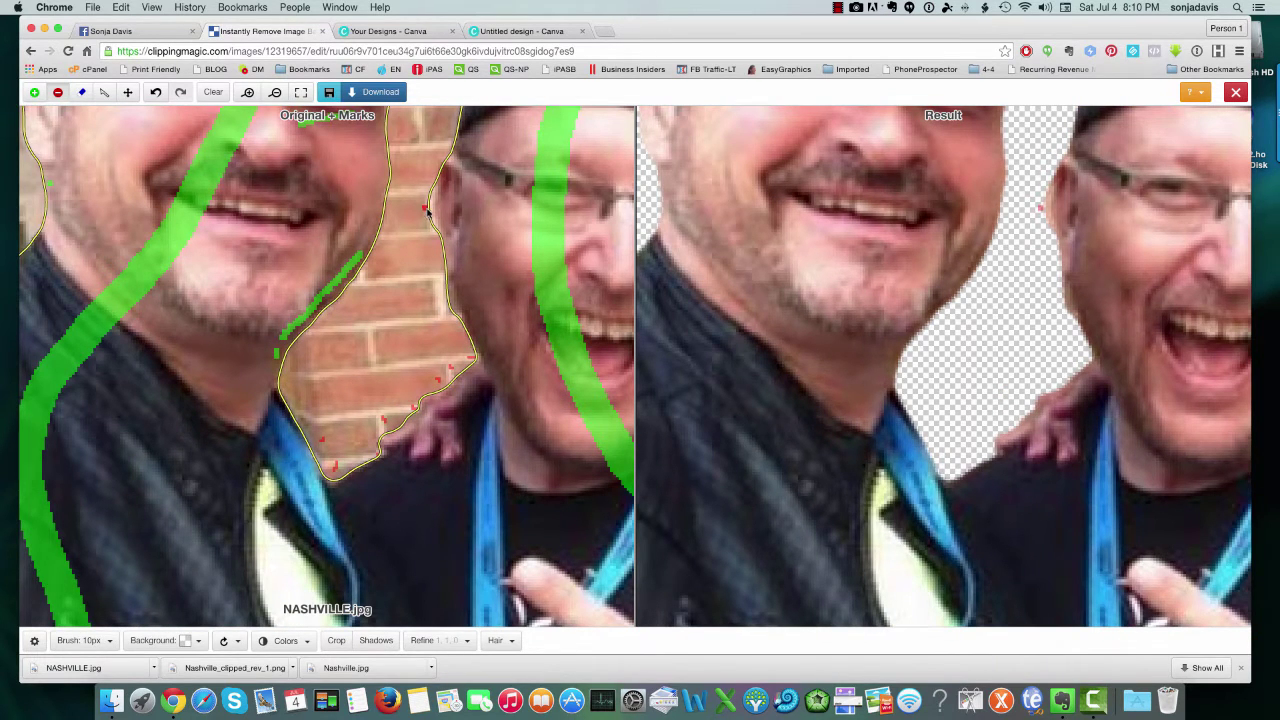
click(426, 210)
click(427, 198)
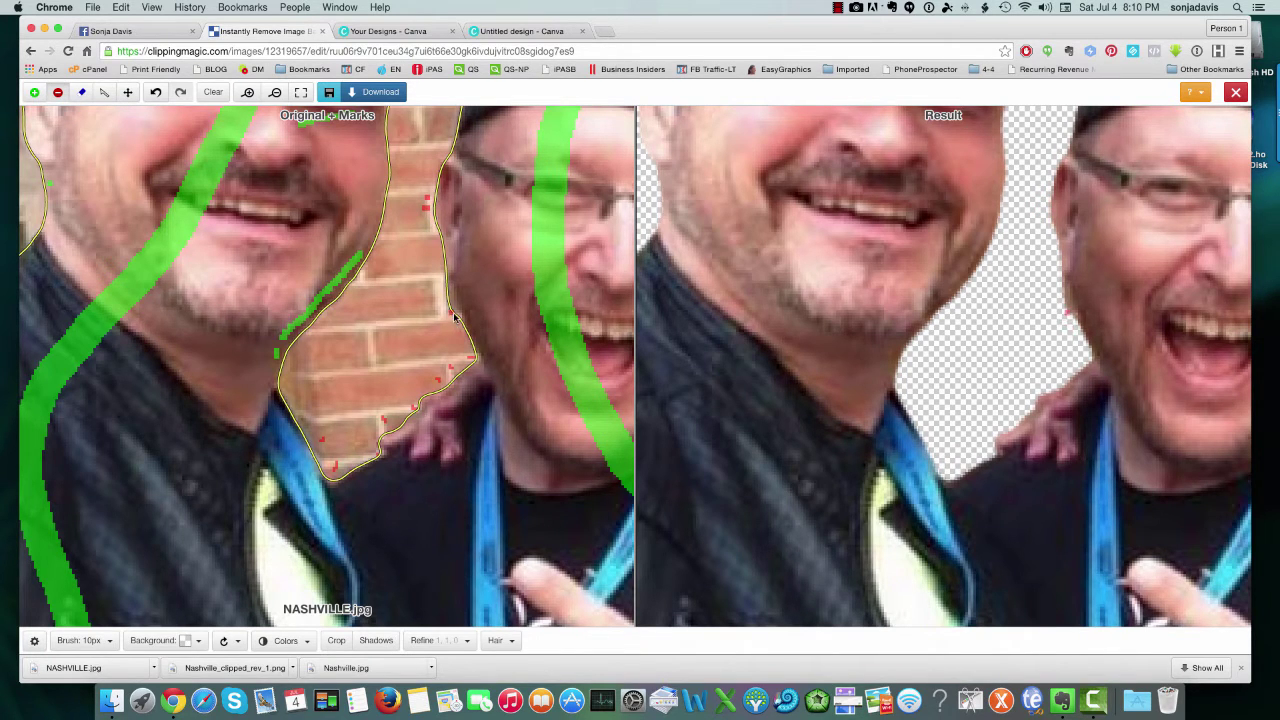
Mark the brick remnant beside the middle man's cheek on the woman's side as background
scroll(1035, 375, down, 3)
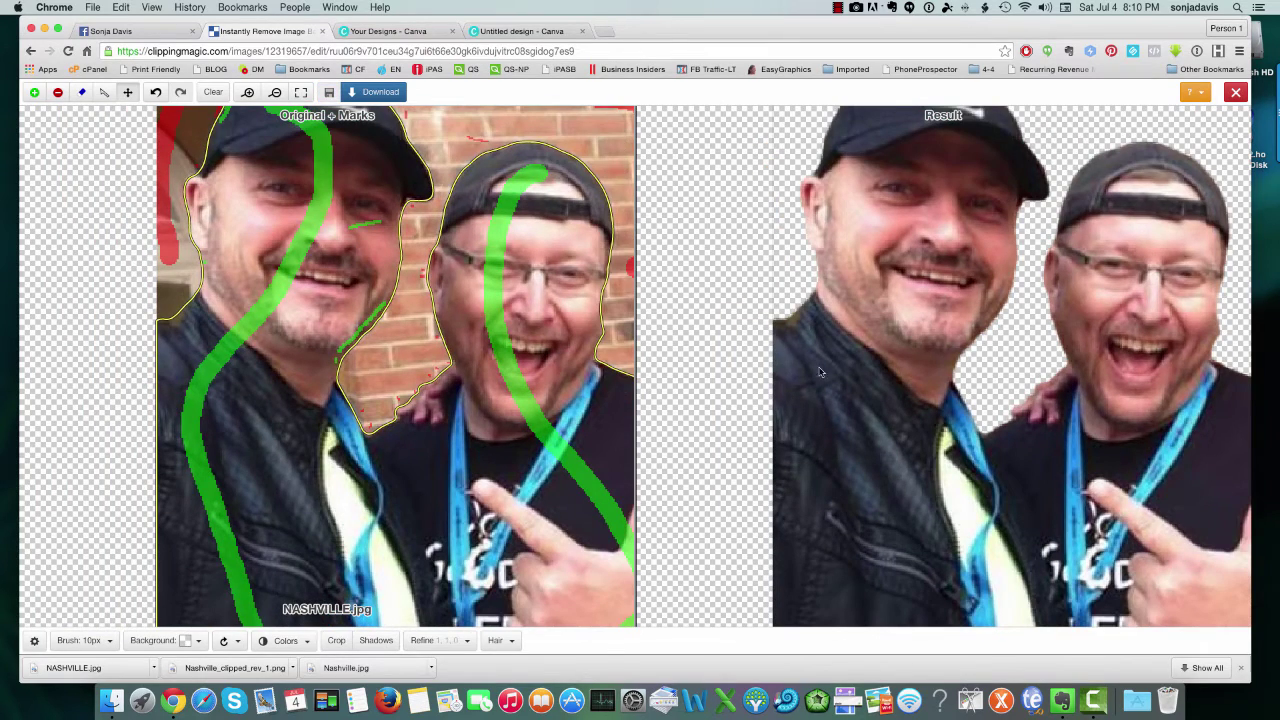
scroll(580, 348, up, 3)
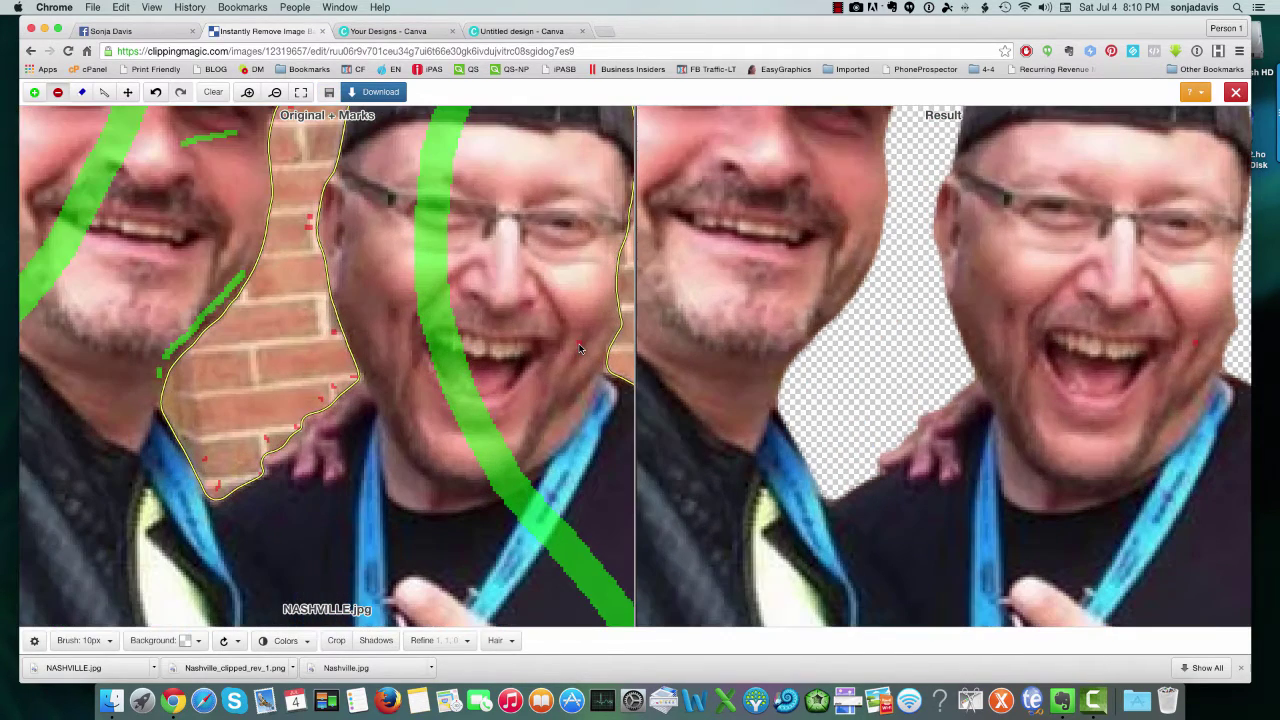
click(127, 92)
drag(500, 298, 290, 316)
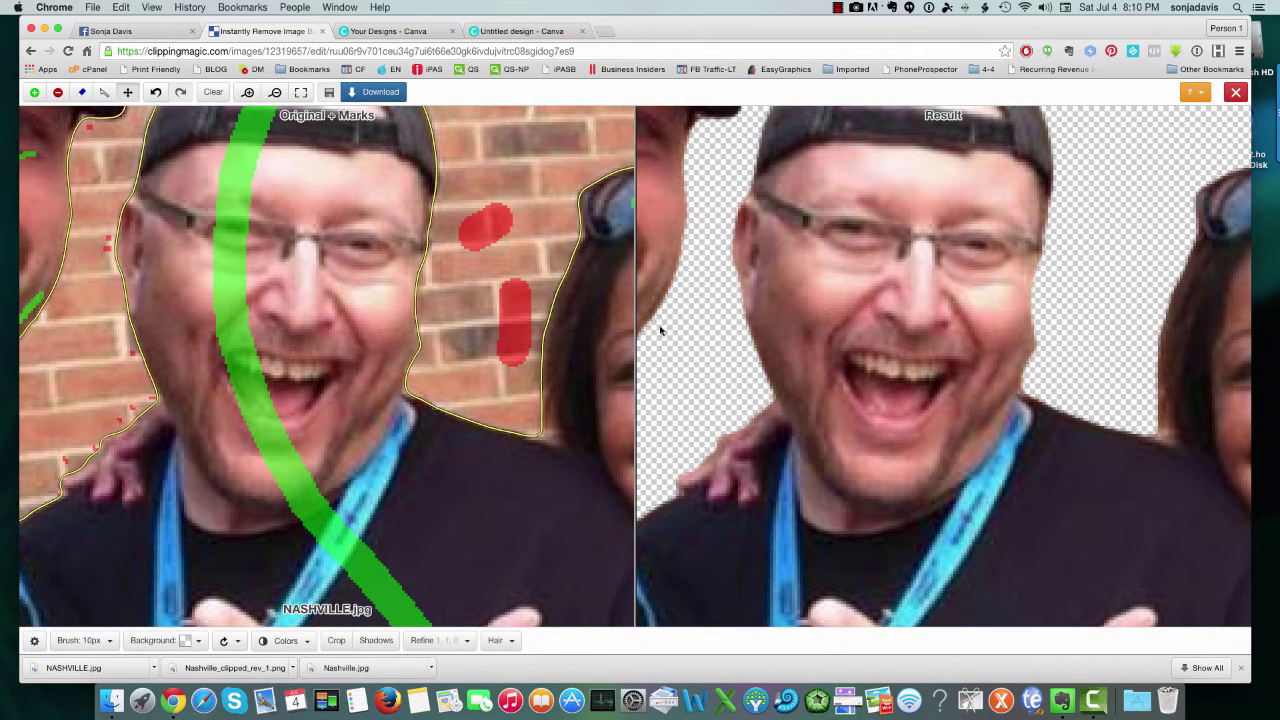
click(58, 92)
click(426, 348)
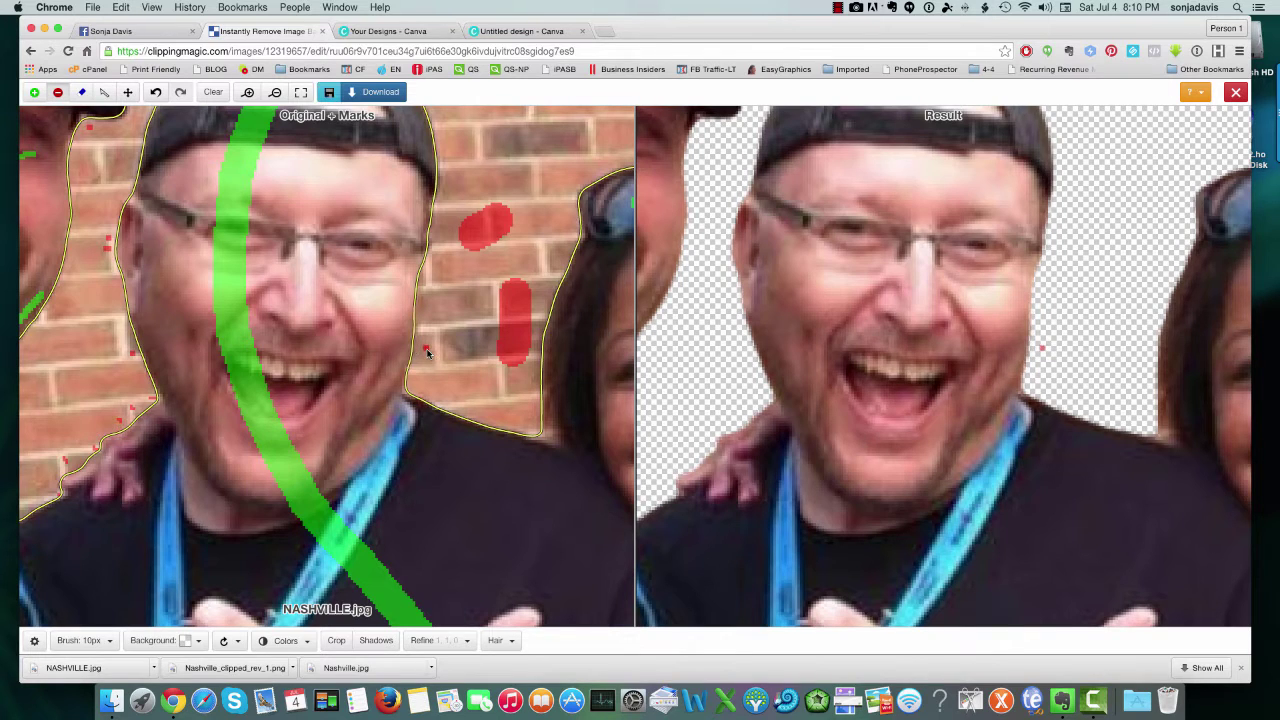
Mark the brick remnant in the corner between the middle man's shoulder and the woman's hair as background with small dots
scroll(449, 340, down, 3)
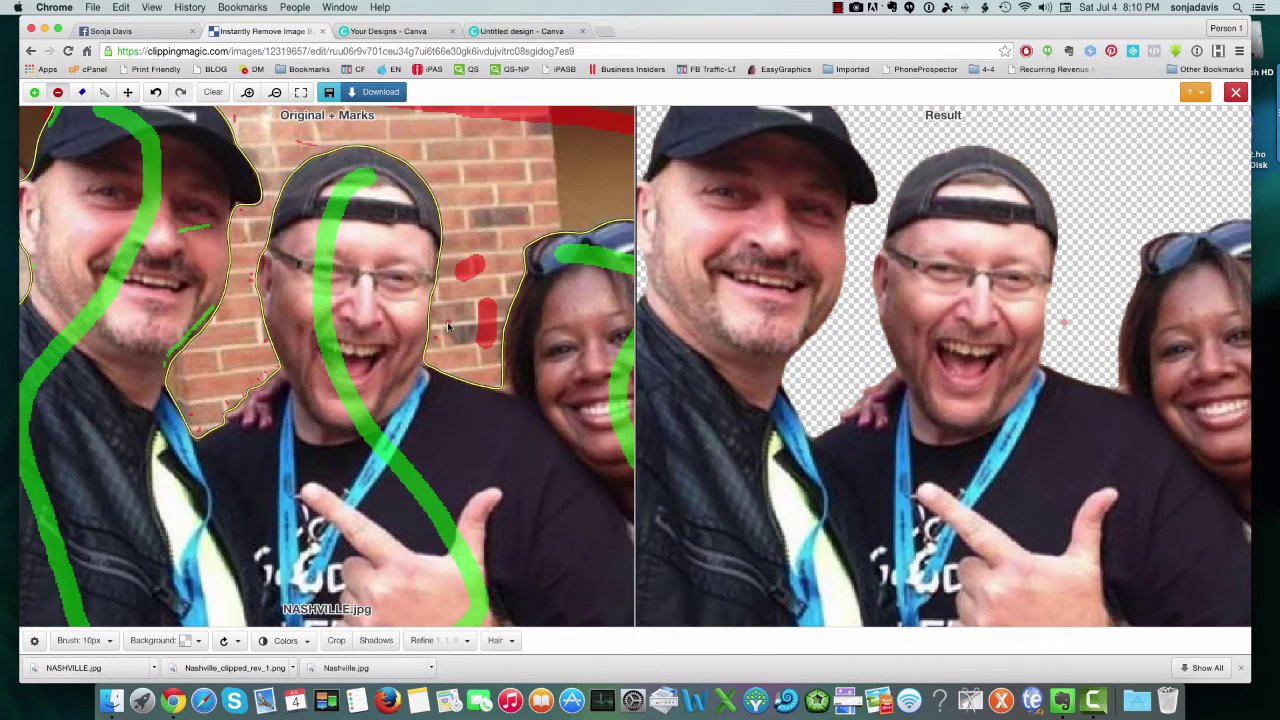
click(127, 92)
drag(506, 453, 310, 398)
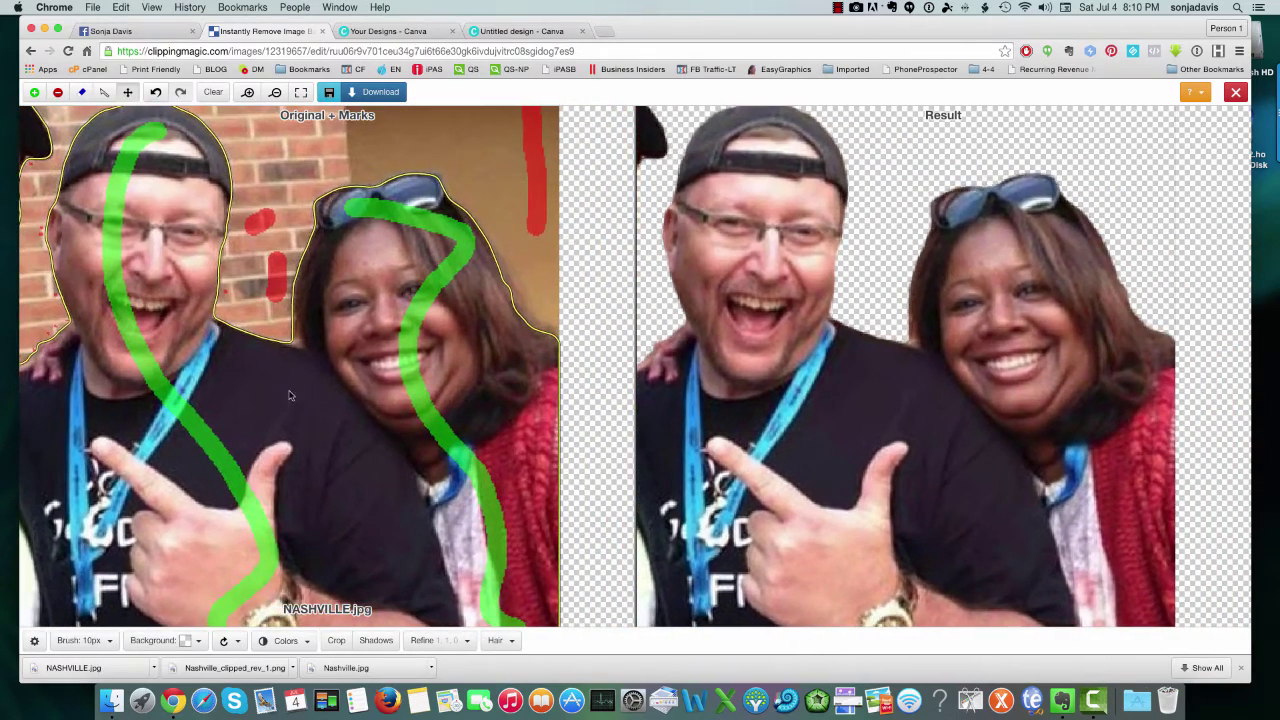
scroll(366, 402, up, 2)
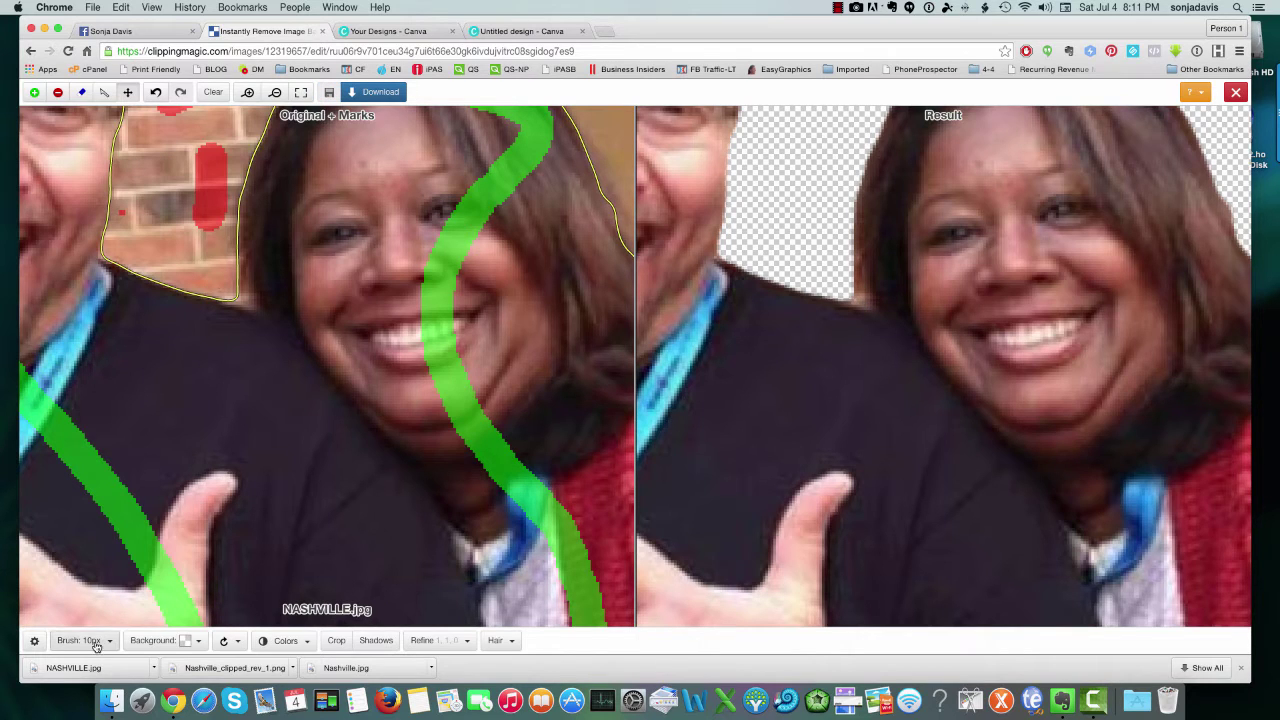
click(57, 92)
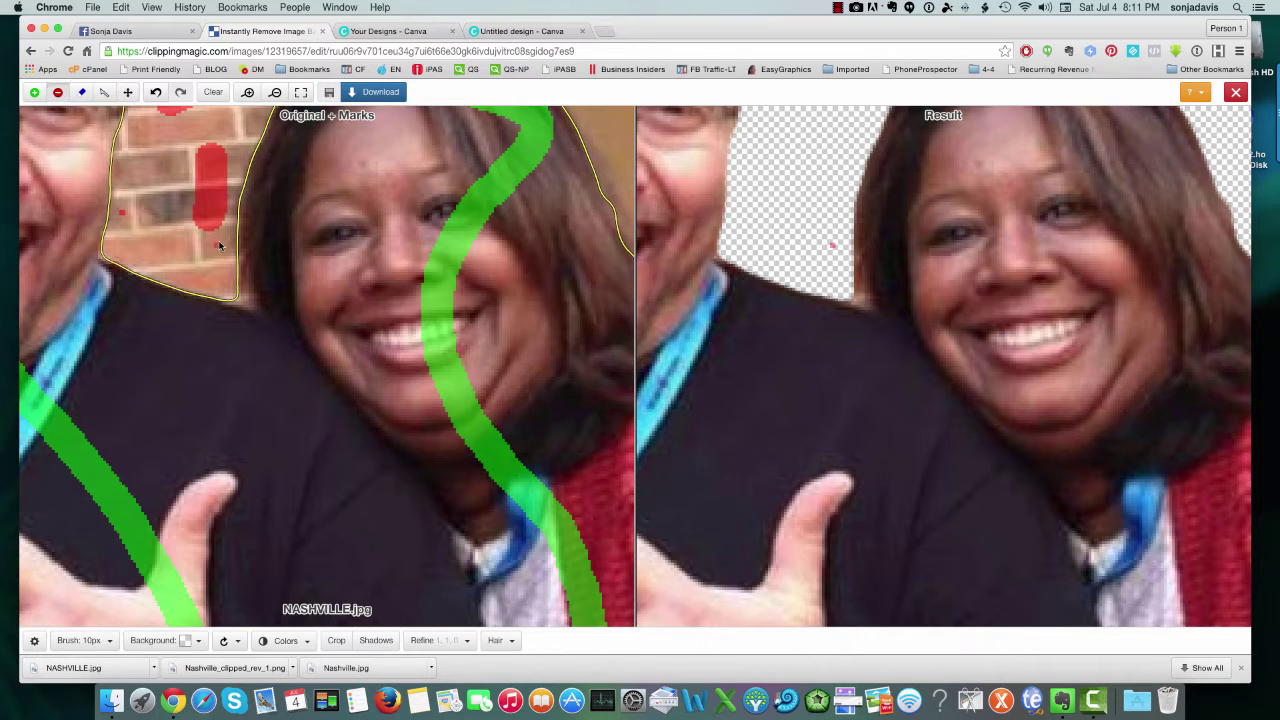
click(238, 299)
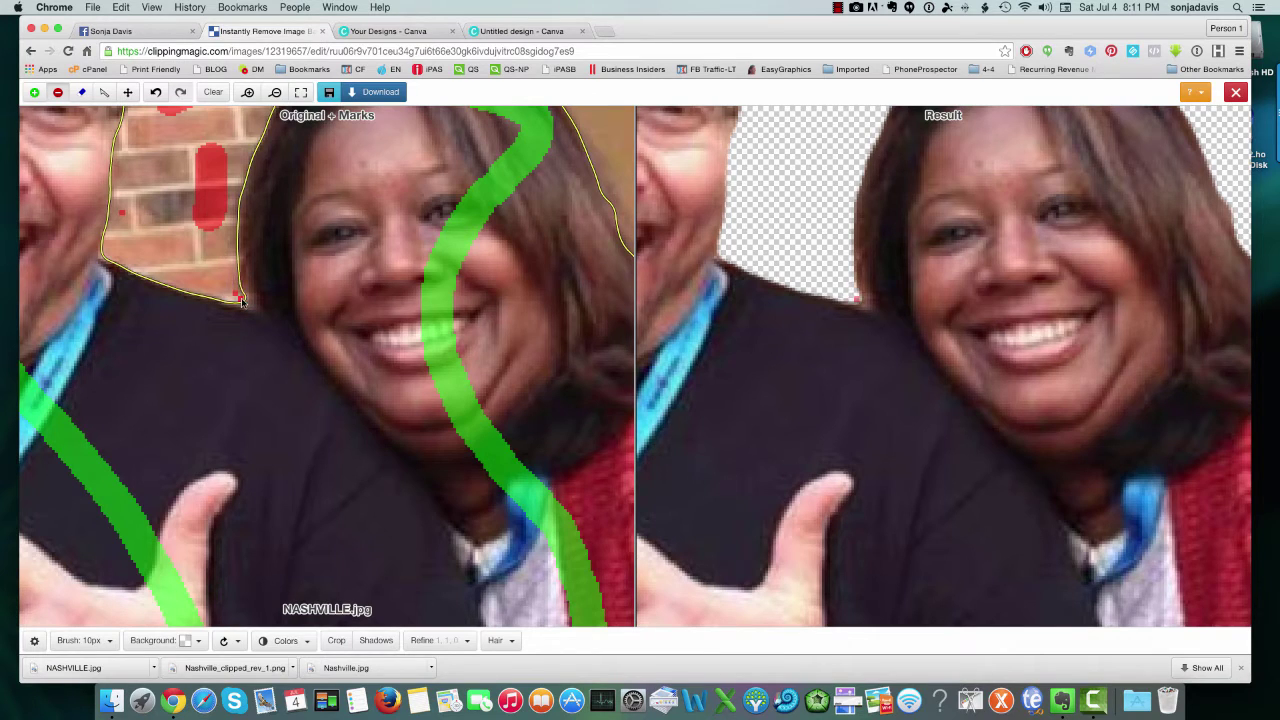
click(243, 301)
drag(242, 293, 236, 272)
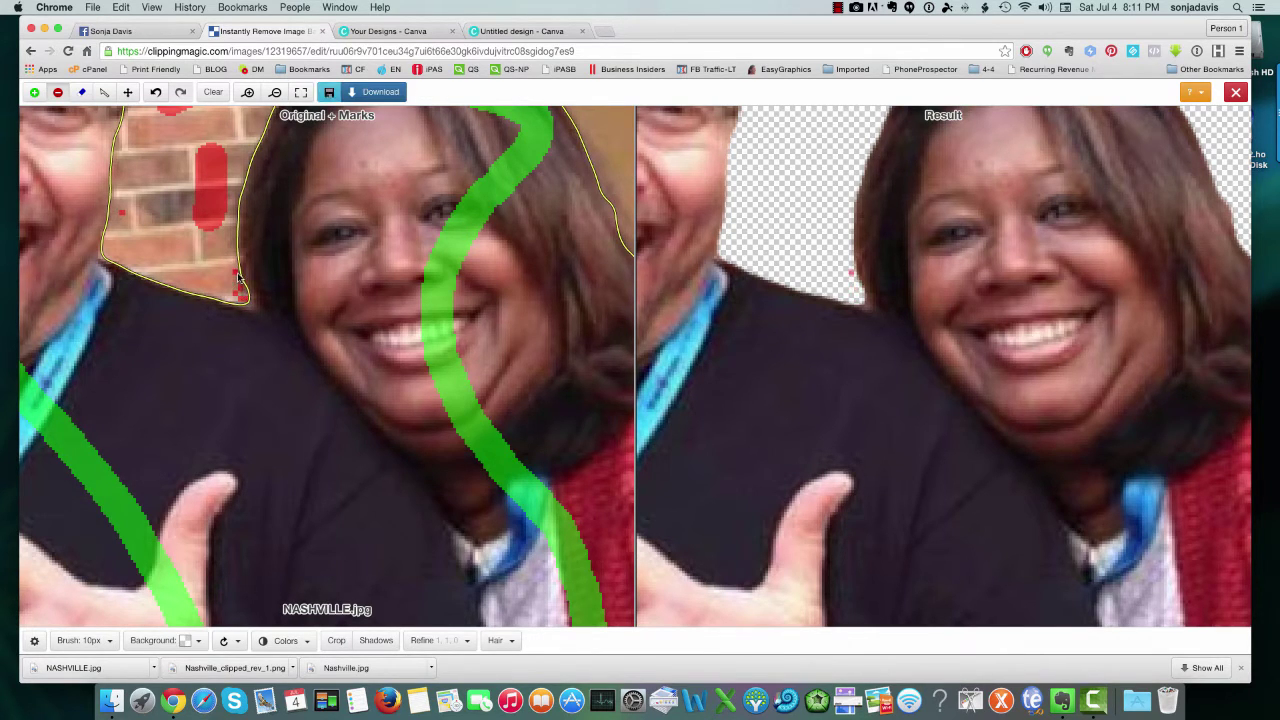
click(244, 298)
Mark the brick edge along the side of the woman's hair facing the middle man as background
scroll(202, 280, up, 1)
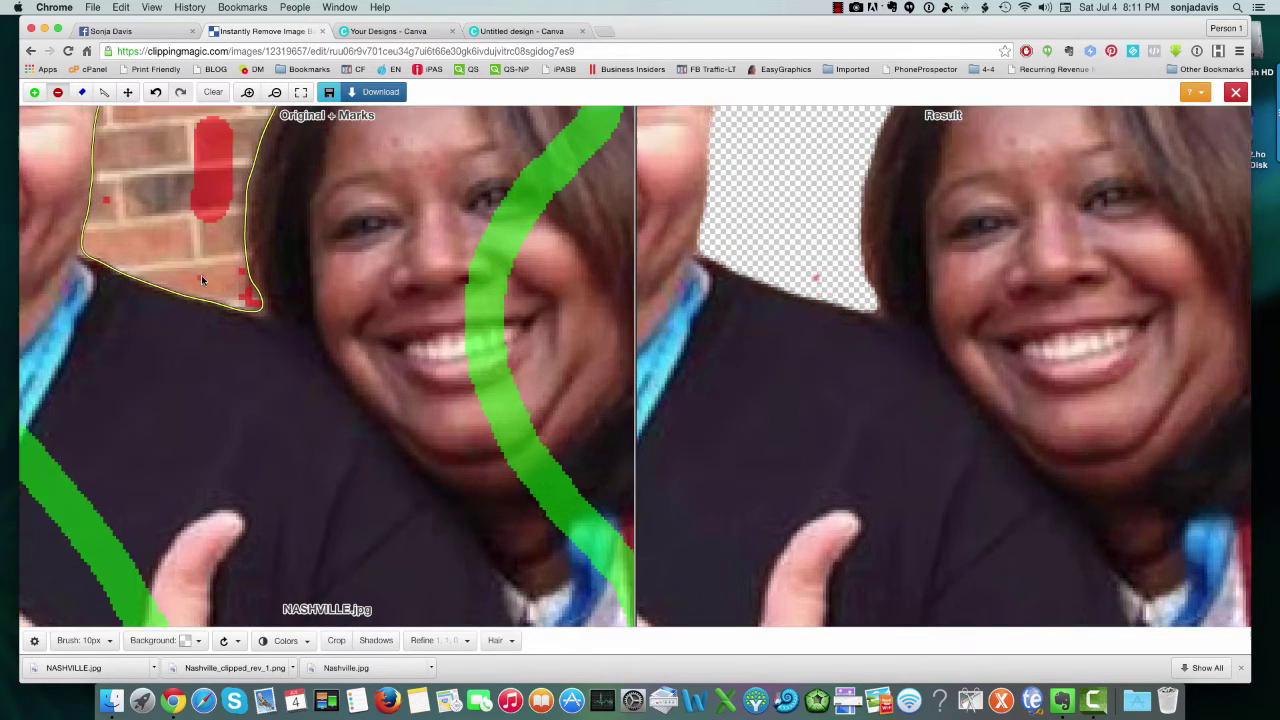
scroll(208, 298, down, 2)
scroll(209, 300, down, 1)
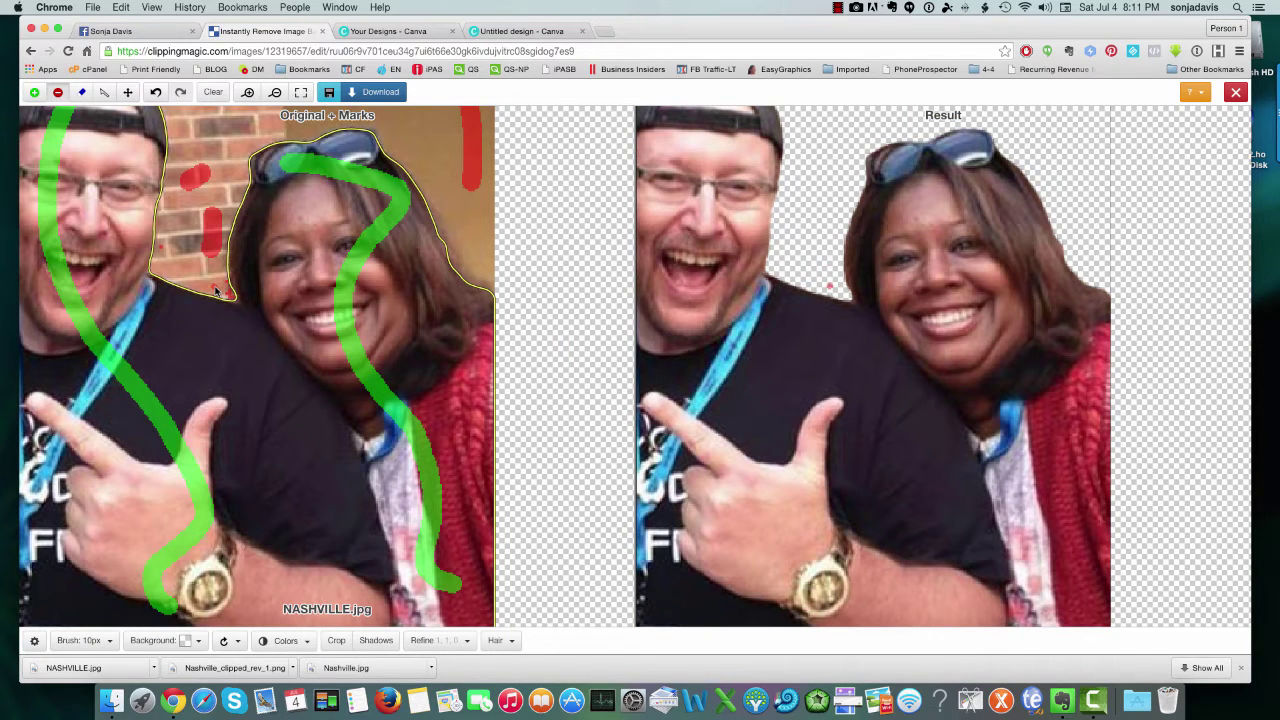
scroll(216, 290, up, 2)
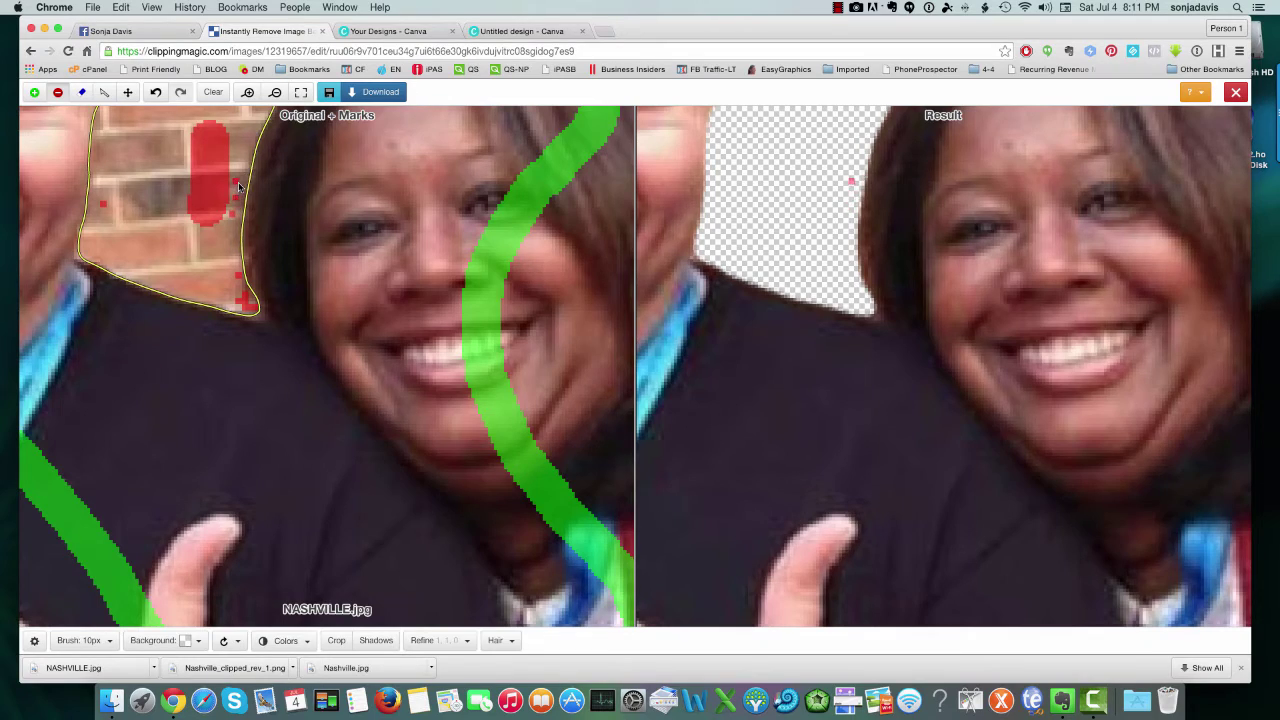
scroll(298, 255, down, 4)
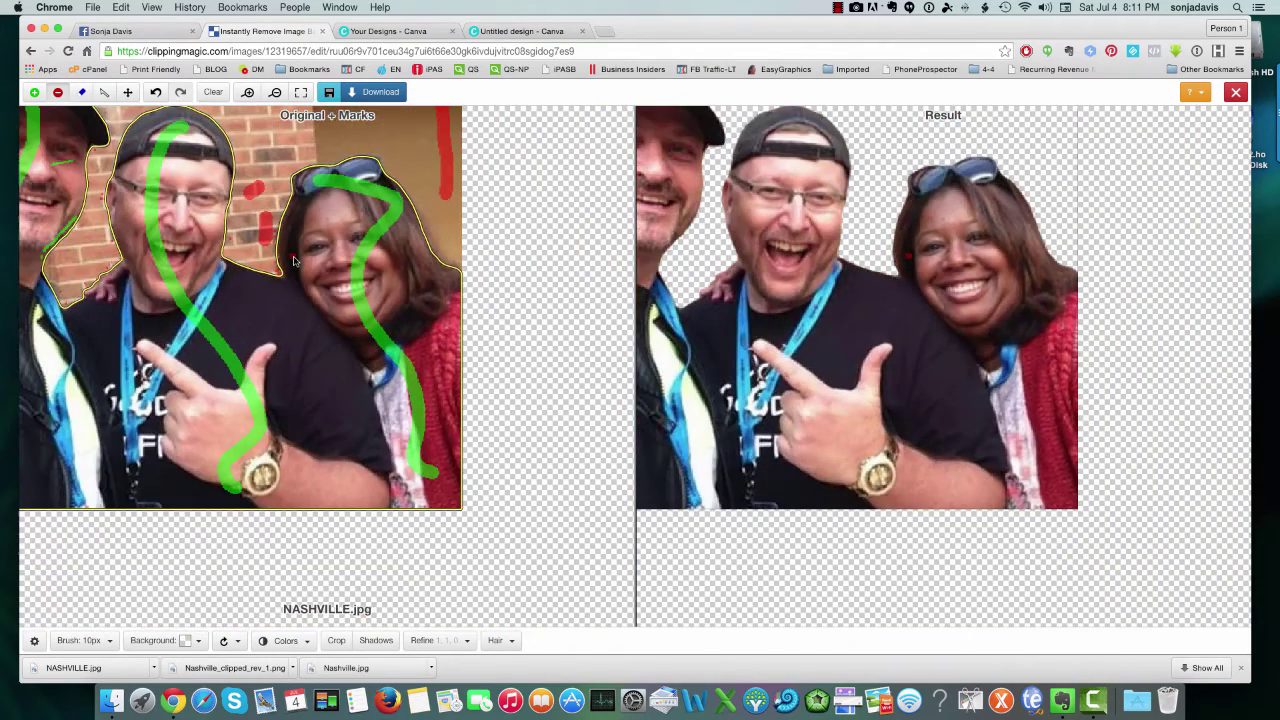
scroll(295, 262, down, 1)
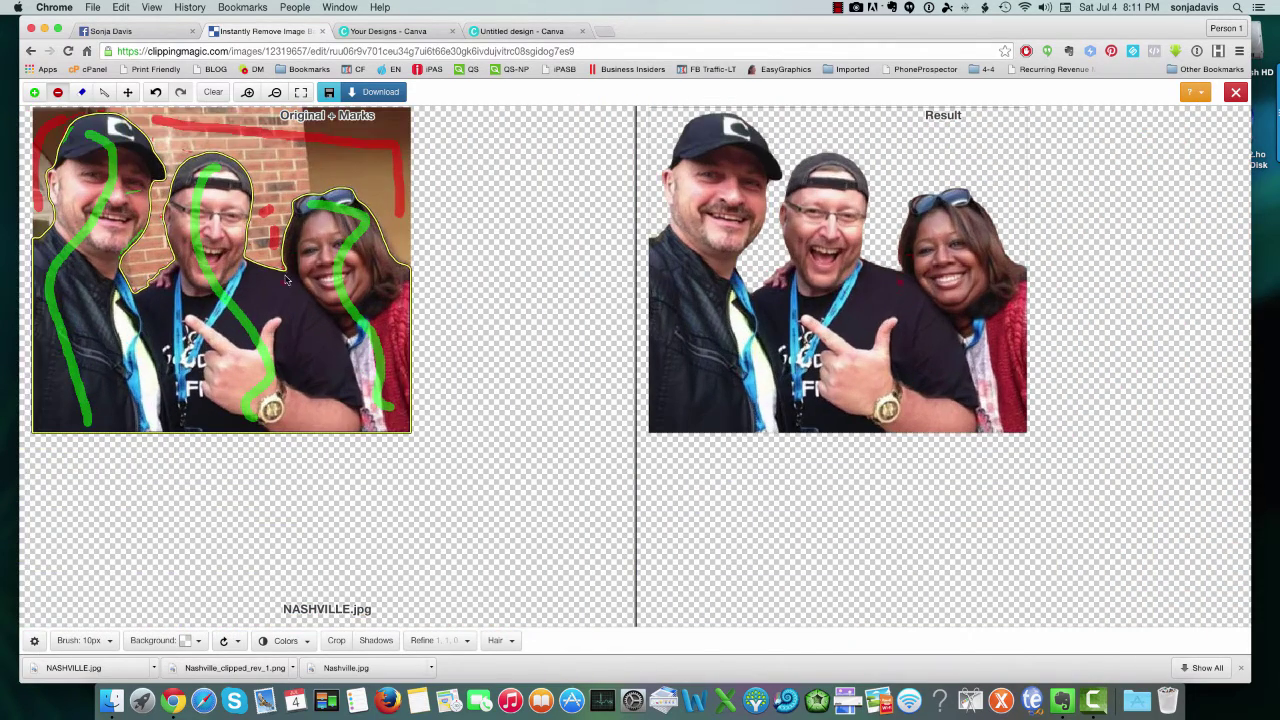
Examine the cutout edges around all three people in the result at close range and as a whole
click(127, 92)
scroll(426, 332, up, 4)
drag(829, 327, 827, 496)
scroll(825, 456, up, 1)
scroll(825, 457, up, 2)
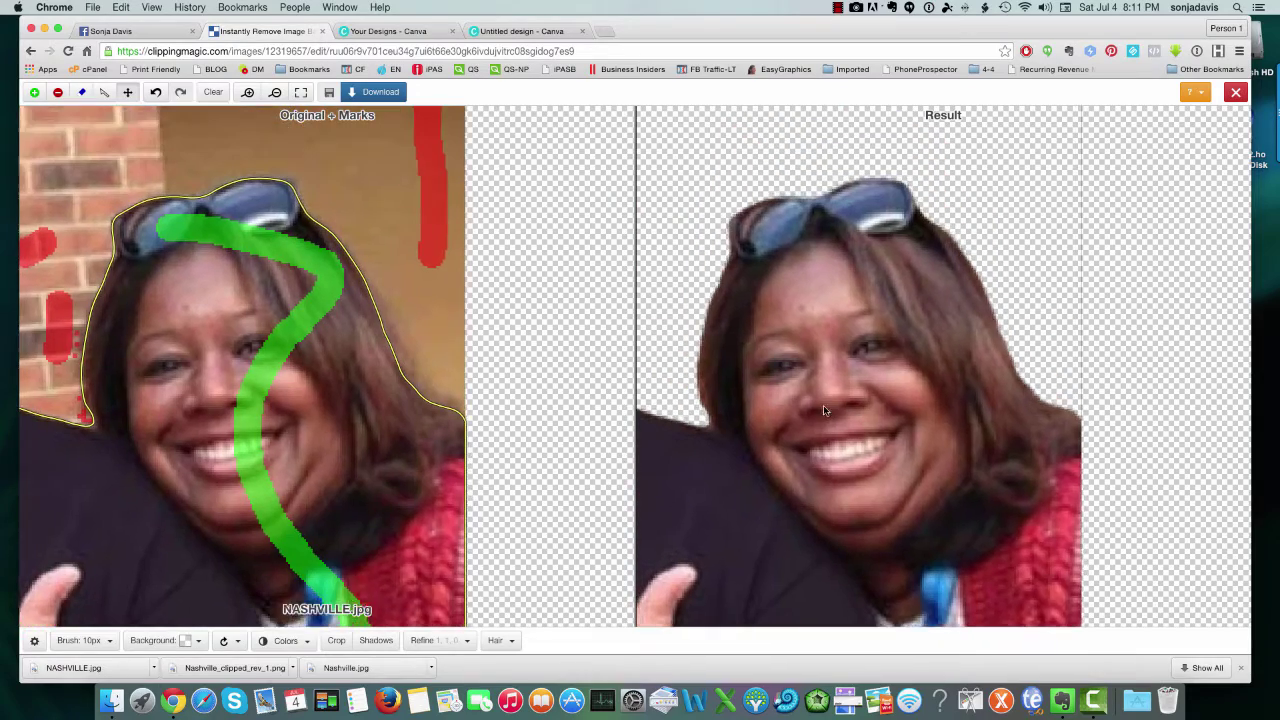
scroll(825, 430, down, 3)
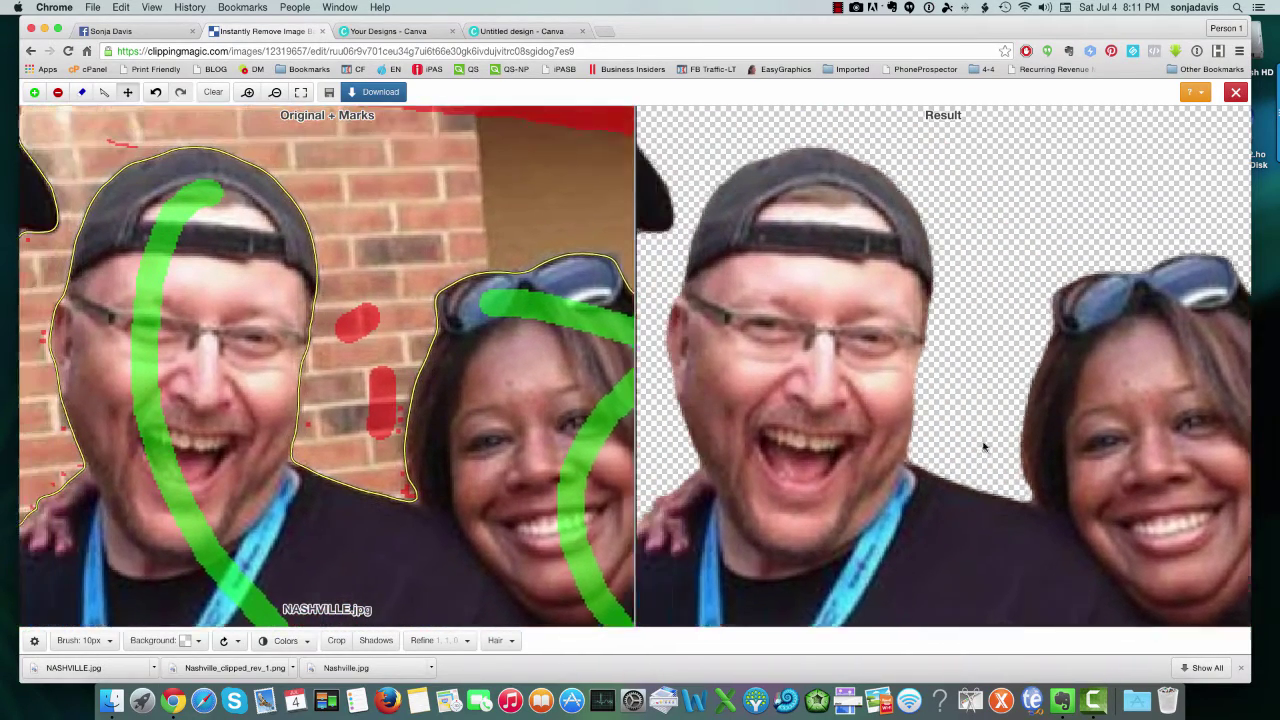
drag(985, 447, 1030, 475)
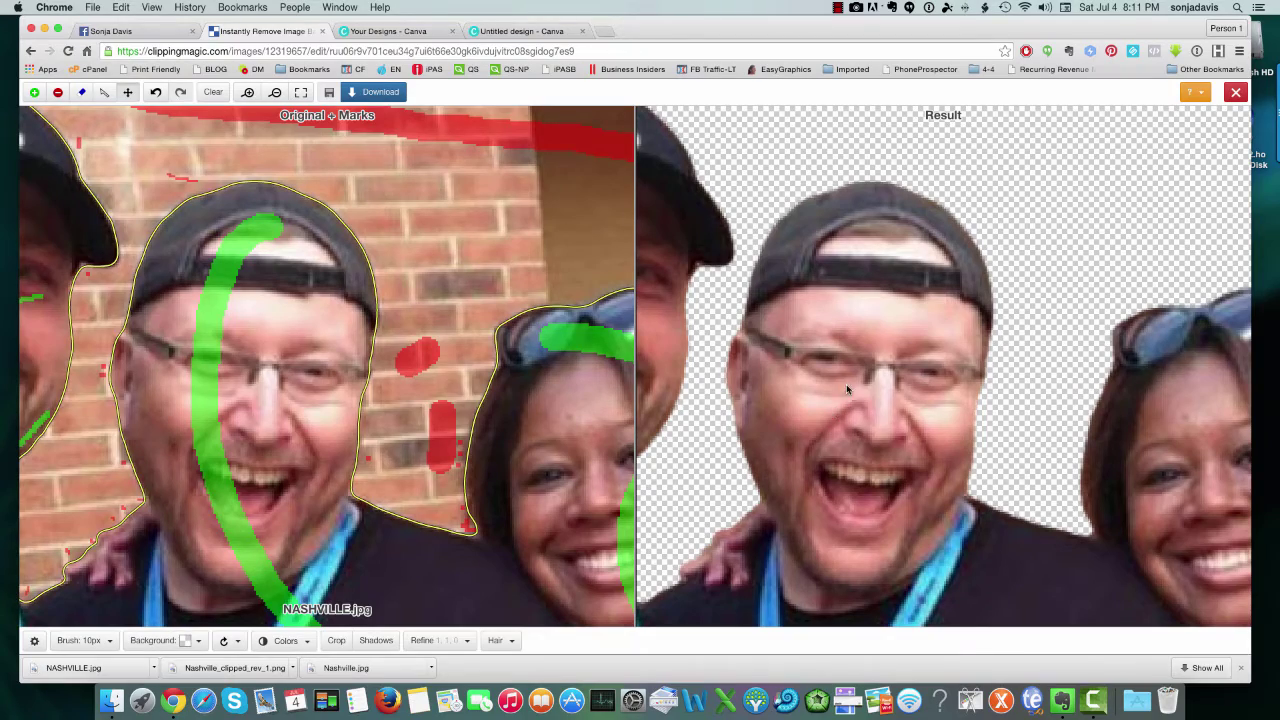
drag(799, 444, 1018, 522)
scroll(879, 485, up, 3)
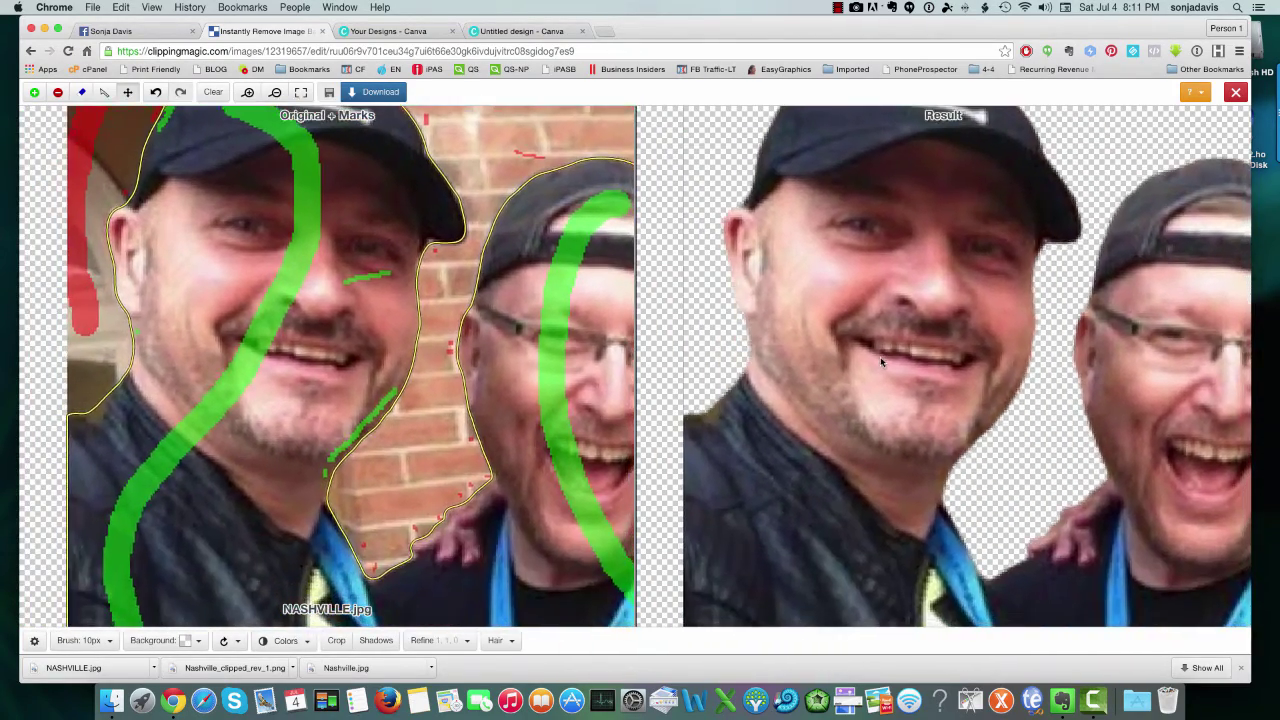
drag(964, 474, 785, 386)
scroll(870, 428, down, 6)
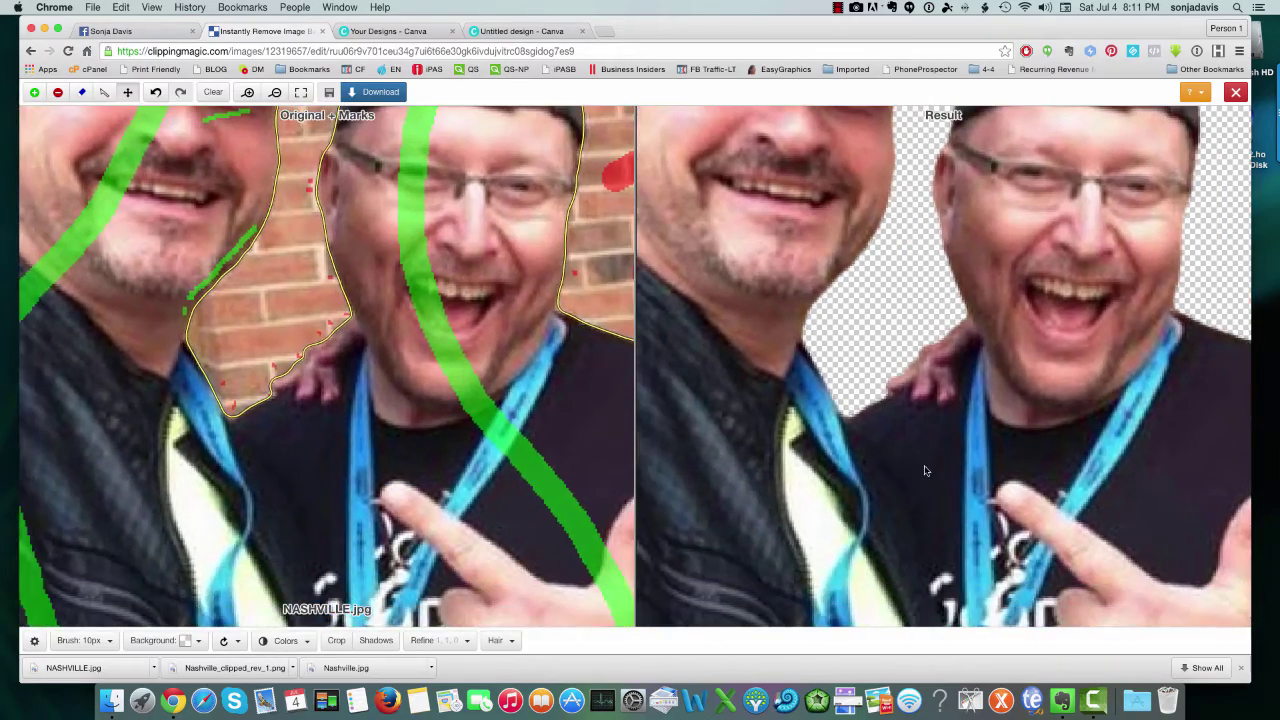
scroll(928, 476, up, 2)
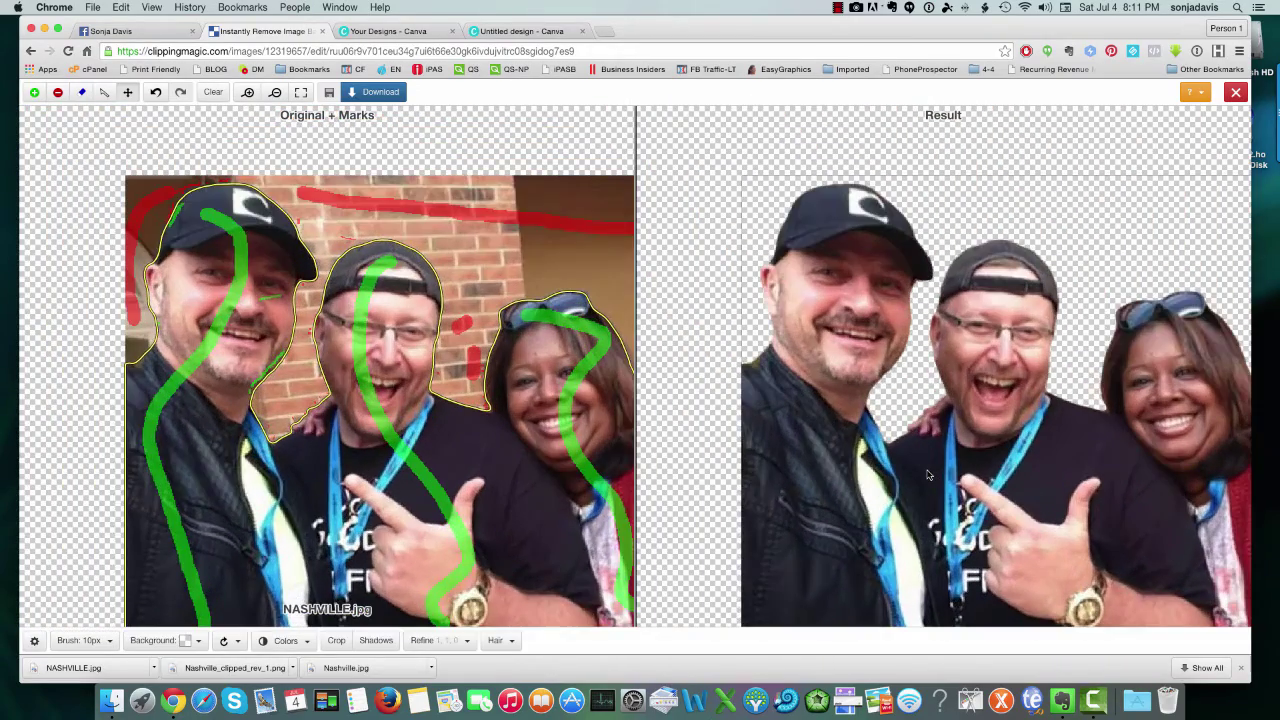
scroll(928, 476, down, 2)
scroll(865, 428, down, 1)
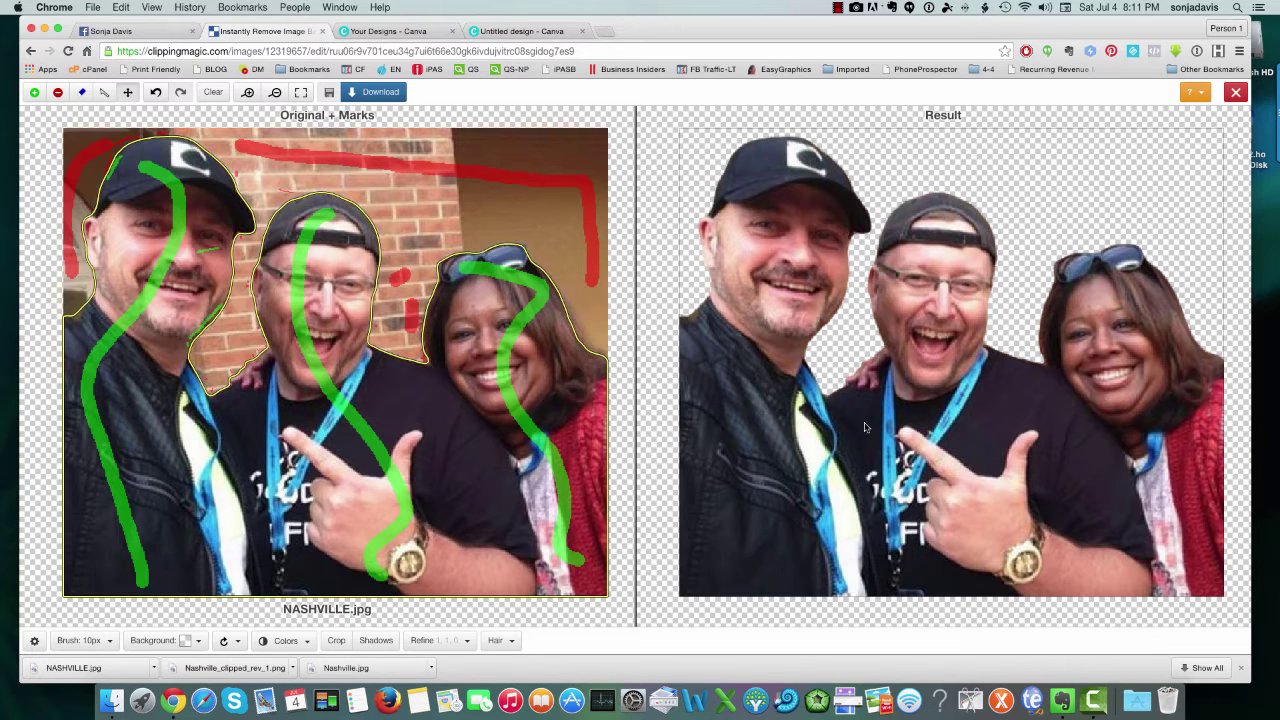
Download the clipped result and save it as NASHVILLE_clipped_rev_1.png in the Clipping Magic folder
click(375, 92)
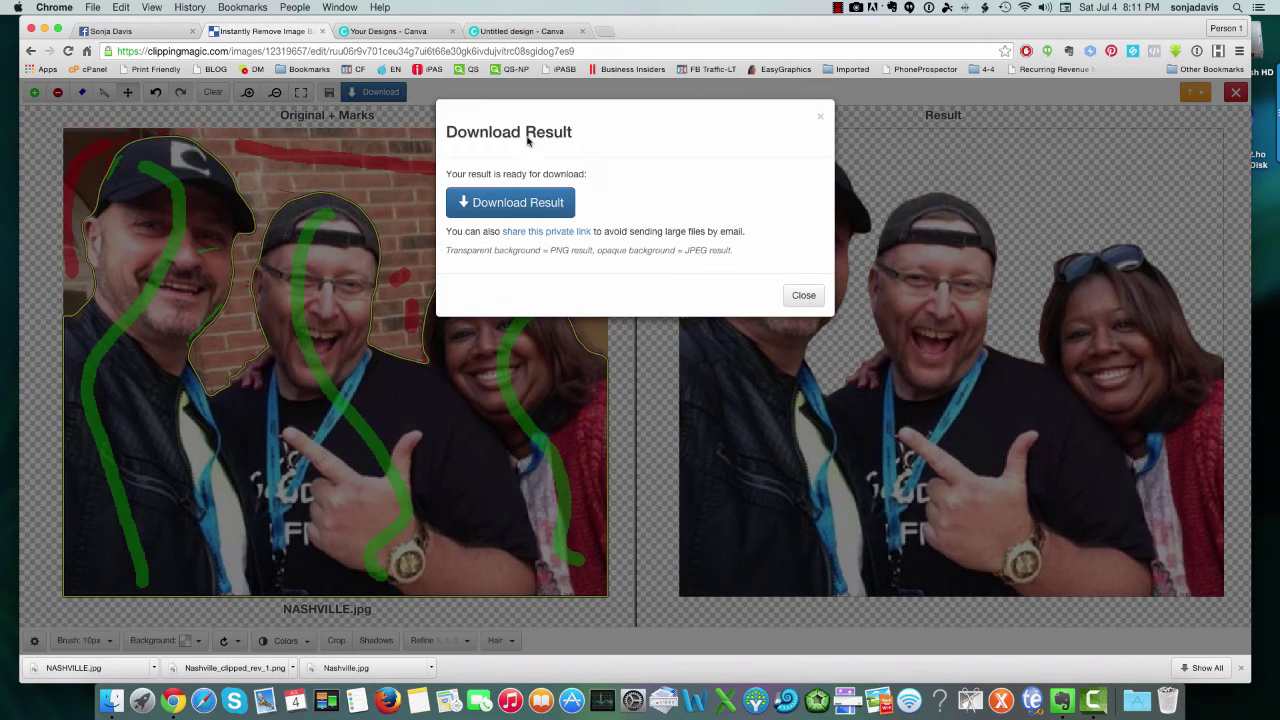
click(512, 206)
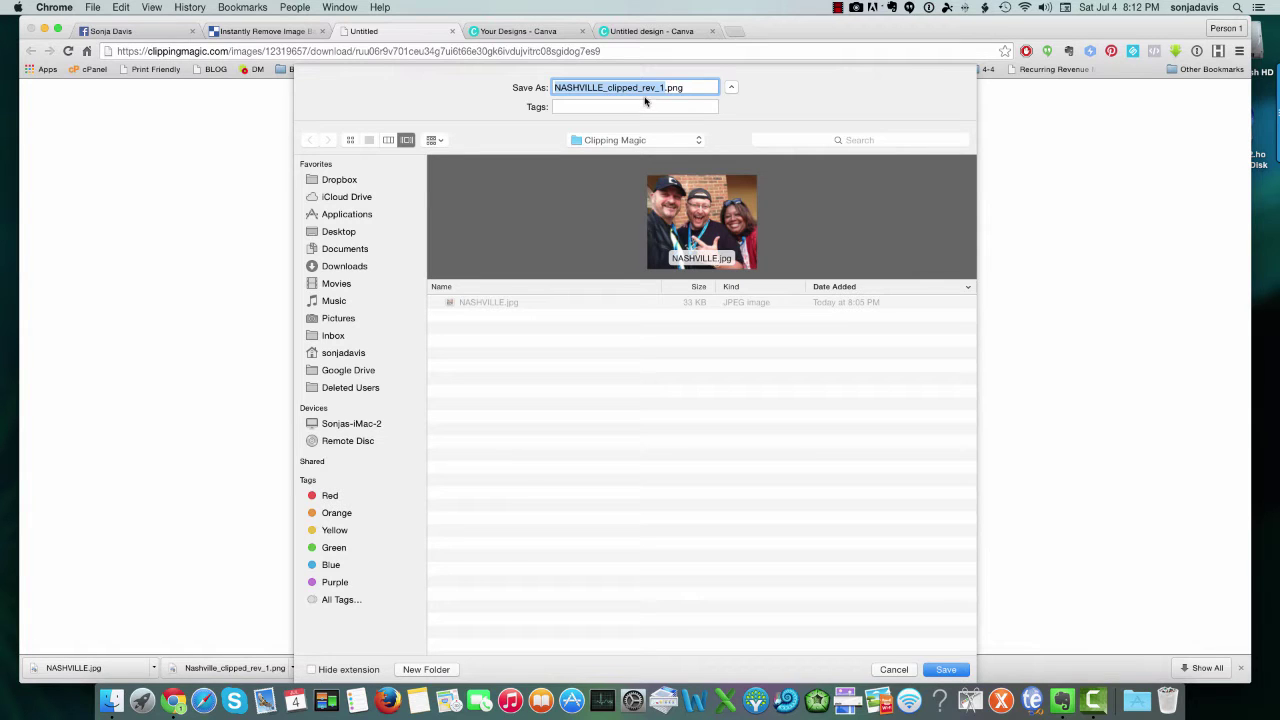
click(946, 669)
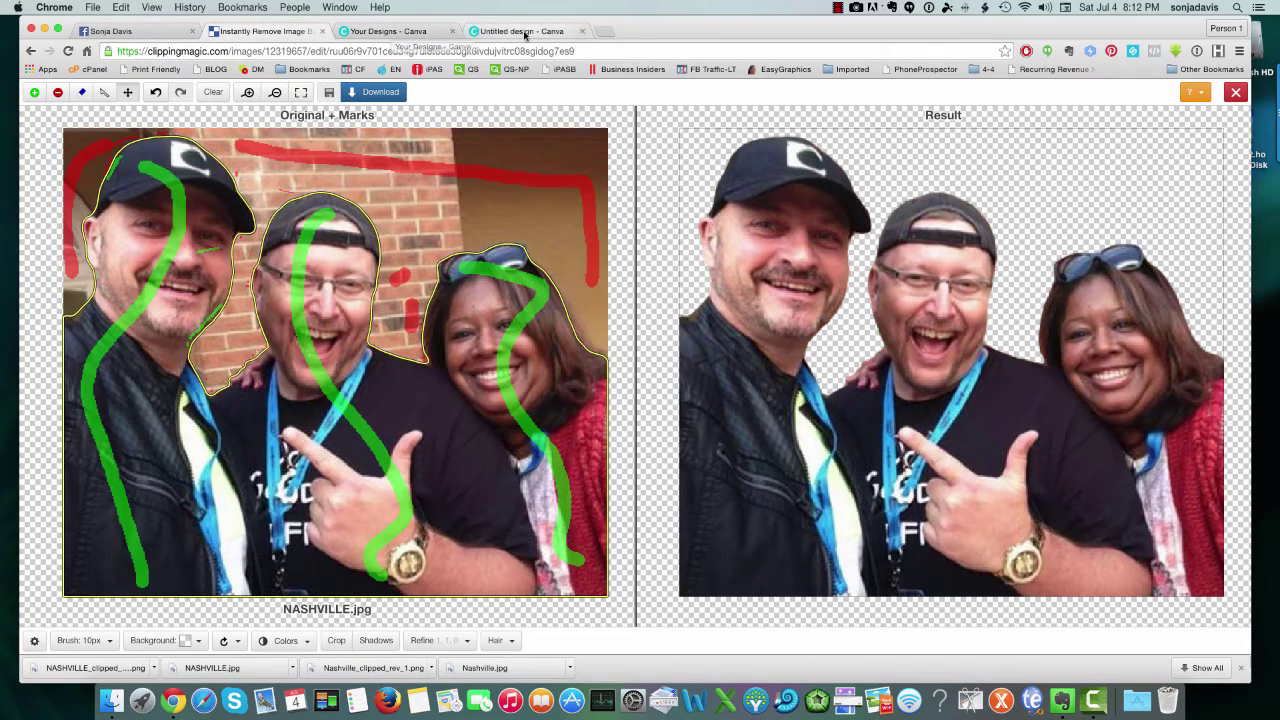
Switch to Canva's Your Designs page, close the open untitled design and look through the existing designs
click(393, 31)
click(582, 31)
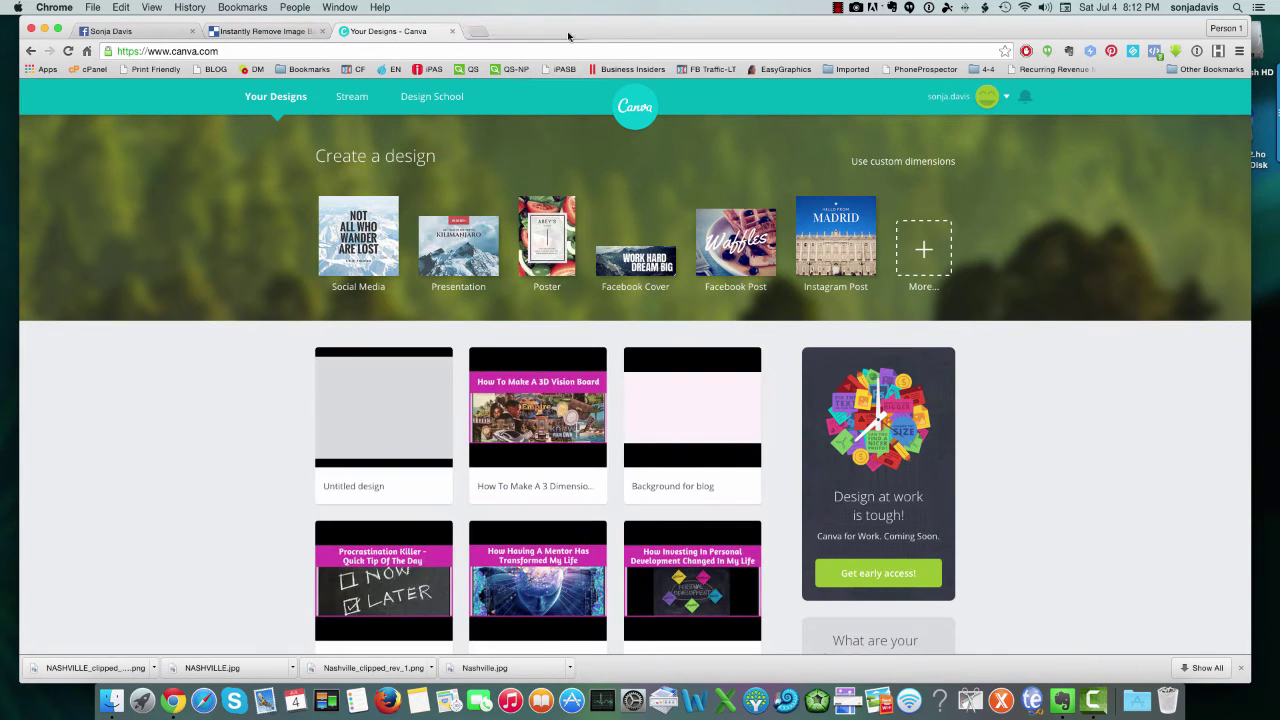
scroll(640, 212, down, 5)
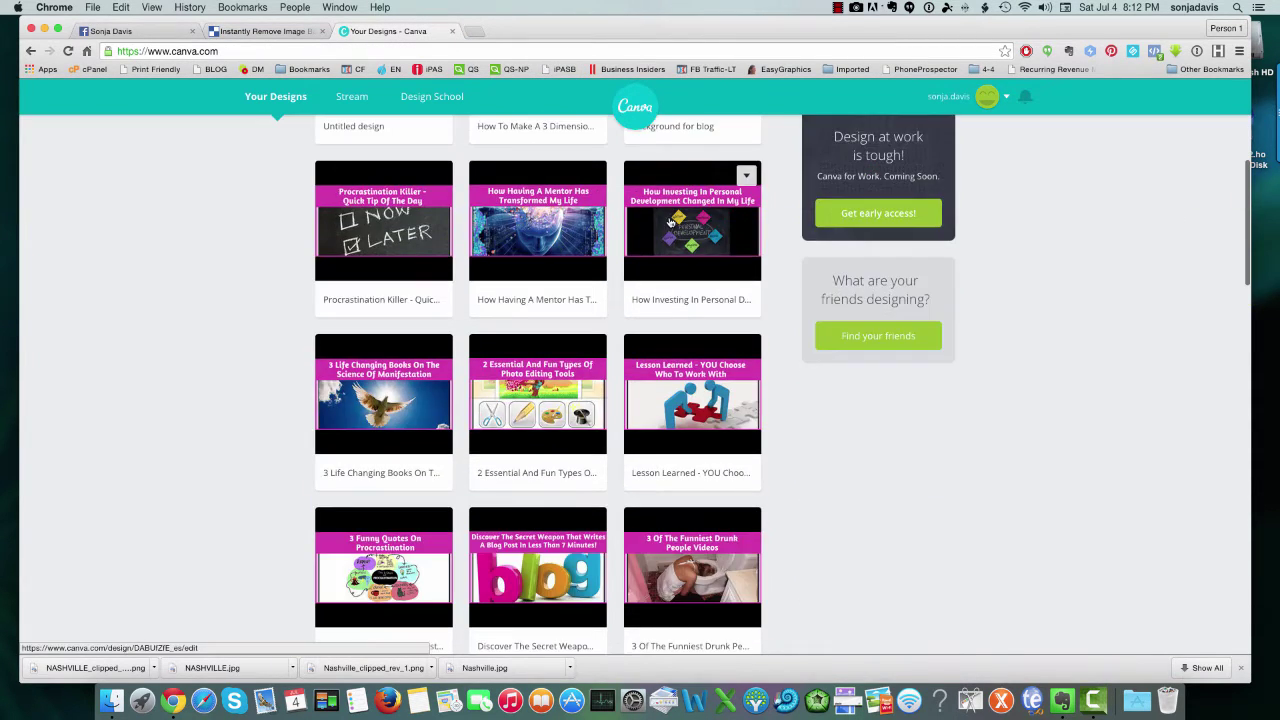
scroll(660, 218, up, 5)
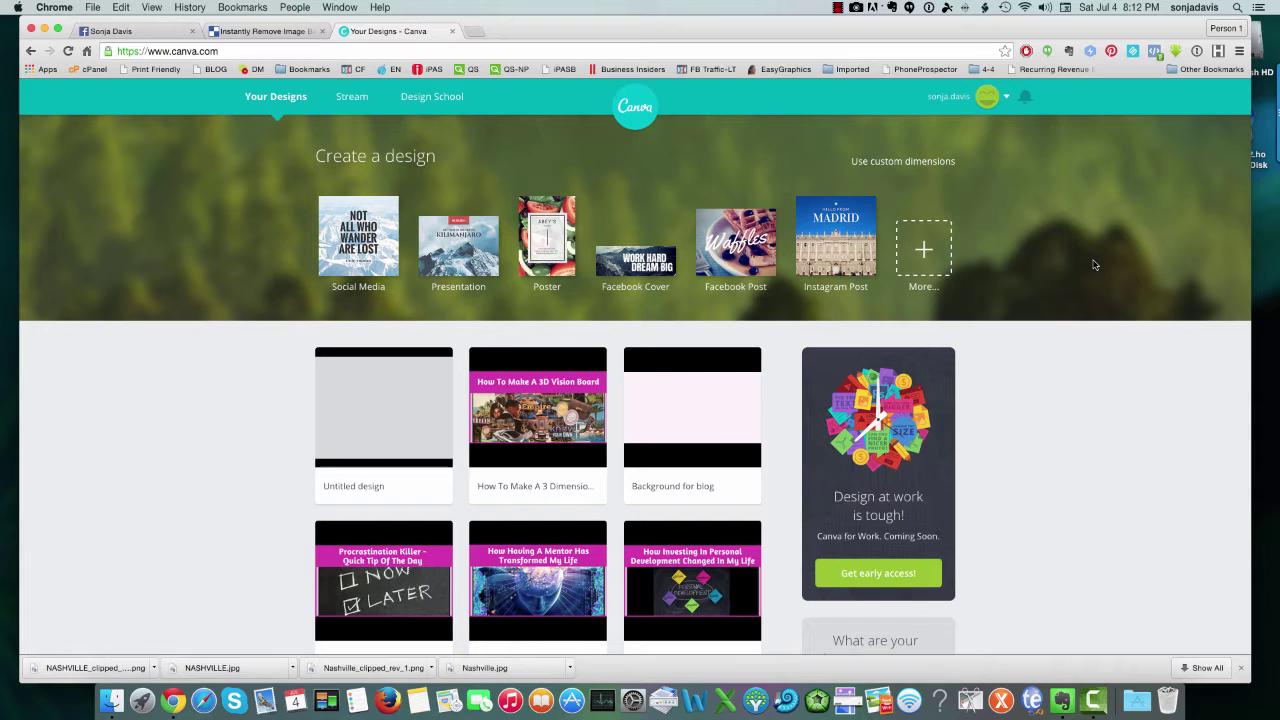
Create a new design with custom dimensions of 800 × 800 px
click(921, 258)
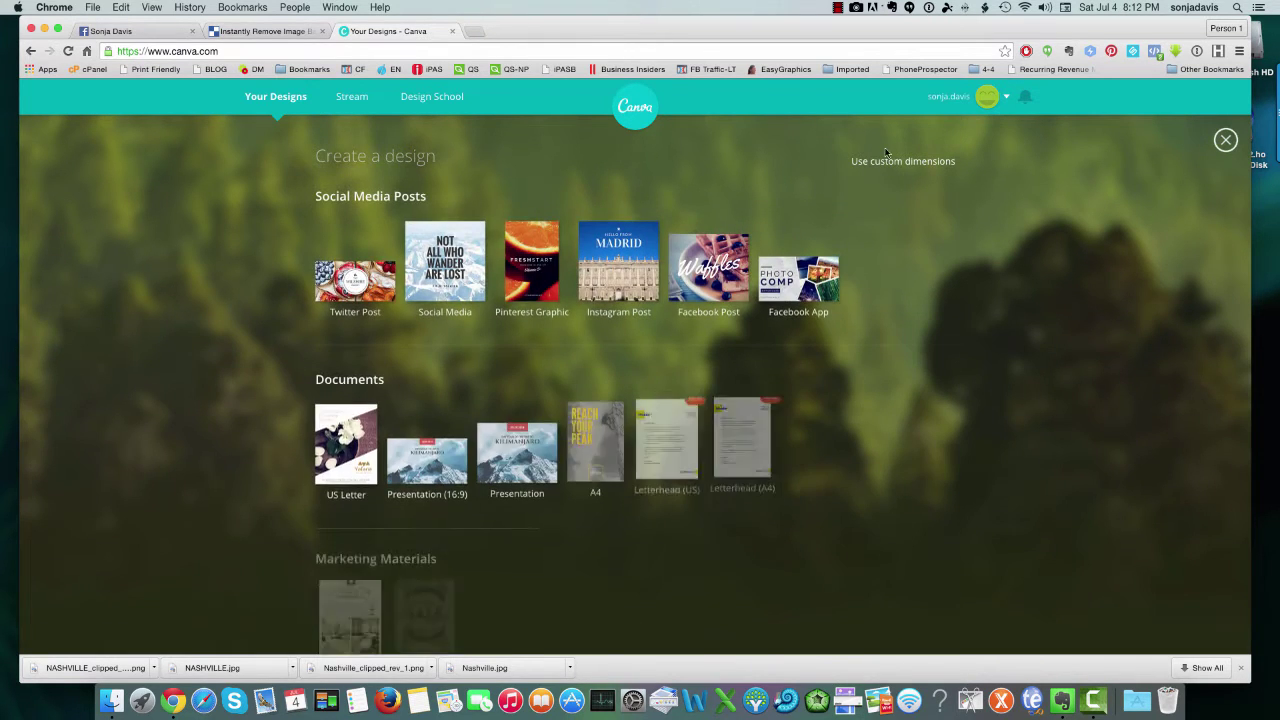
click(885, 163)
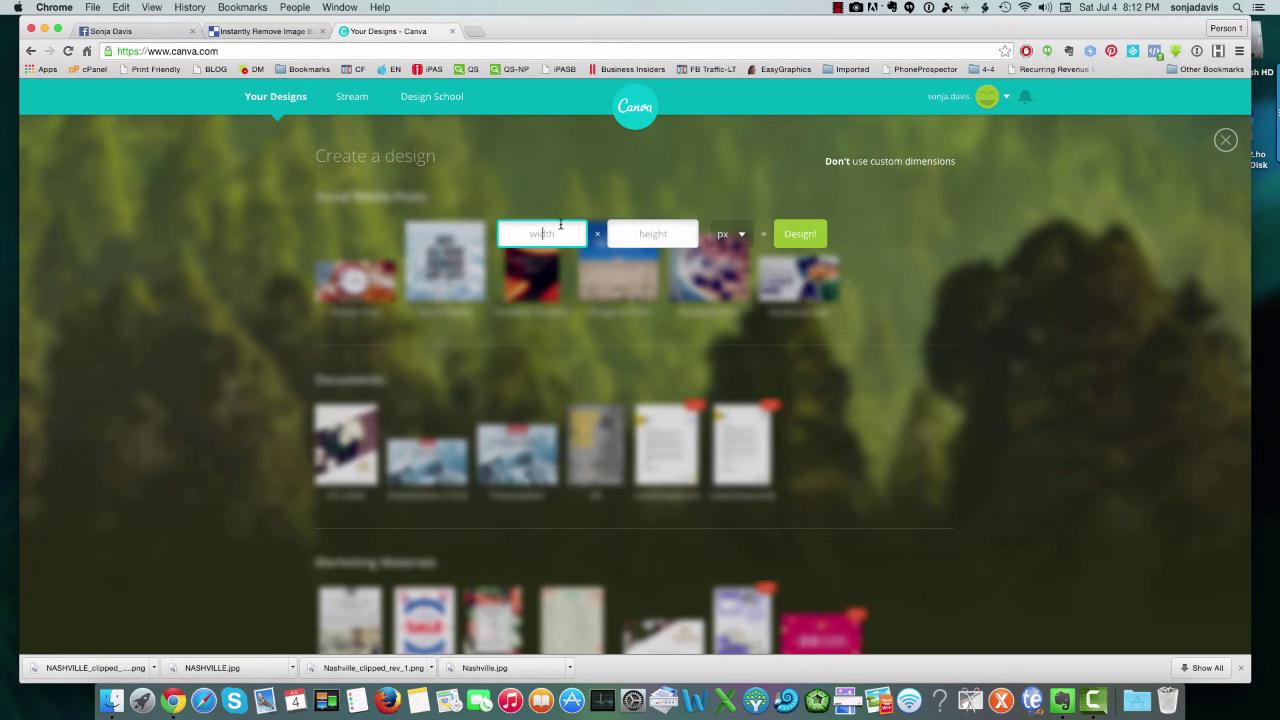
text(800)
click(652, 235)
text(80)
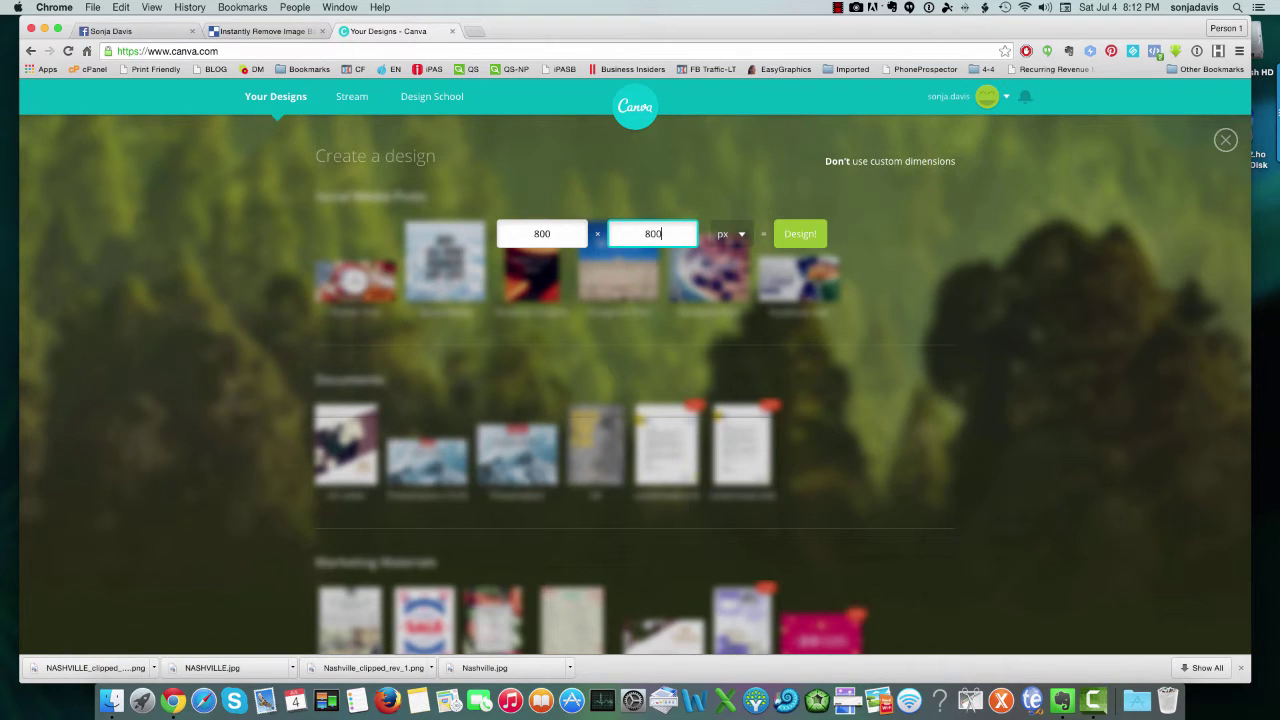
click(806, 240)
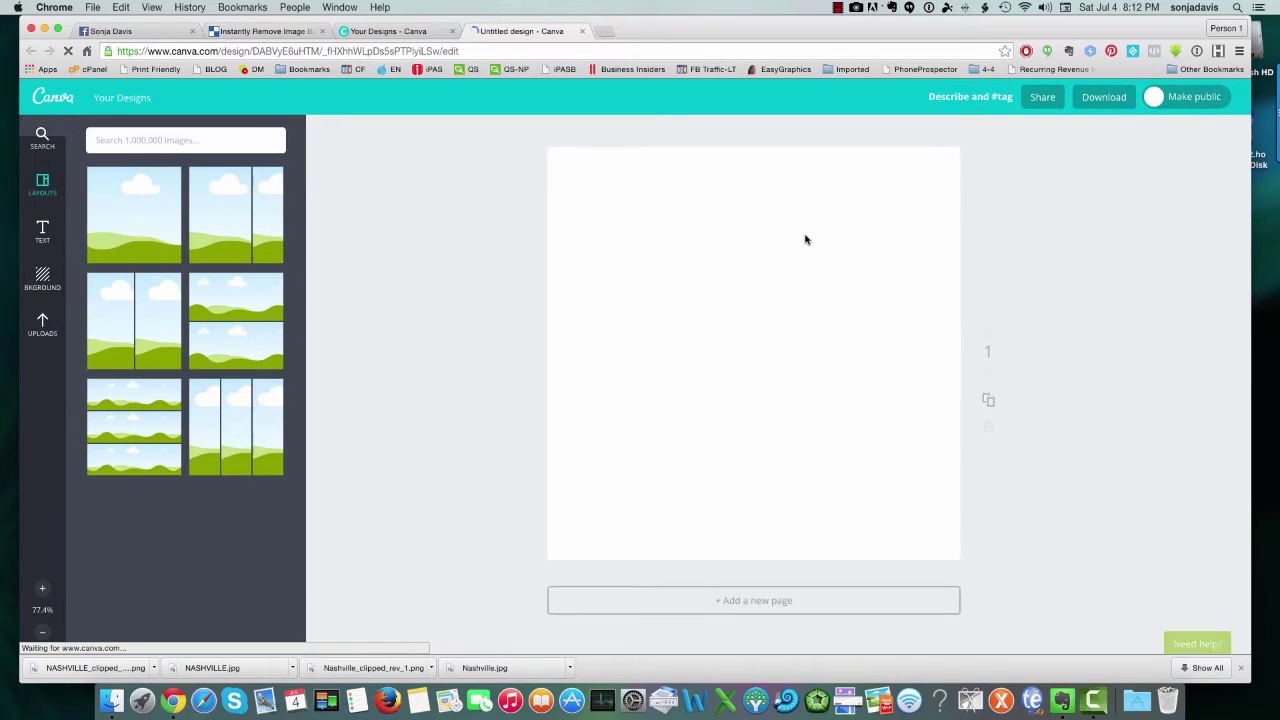
Upload NASHVILLE_clipped_rev_1.png from the Clipping Magic folder to the design's image uploads
click(42, 323)
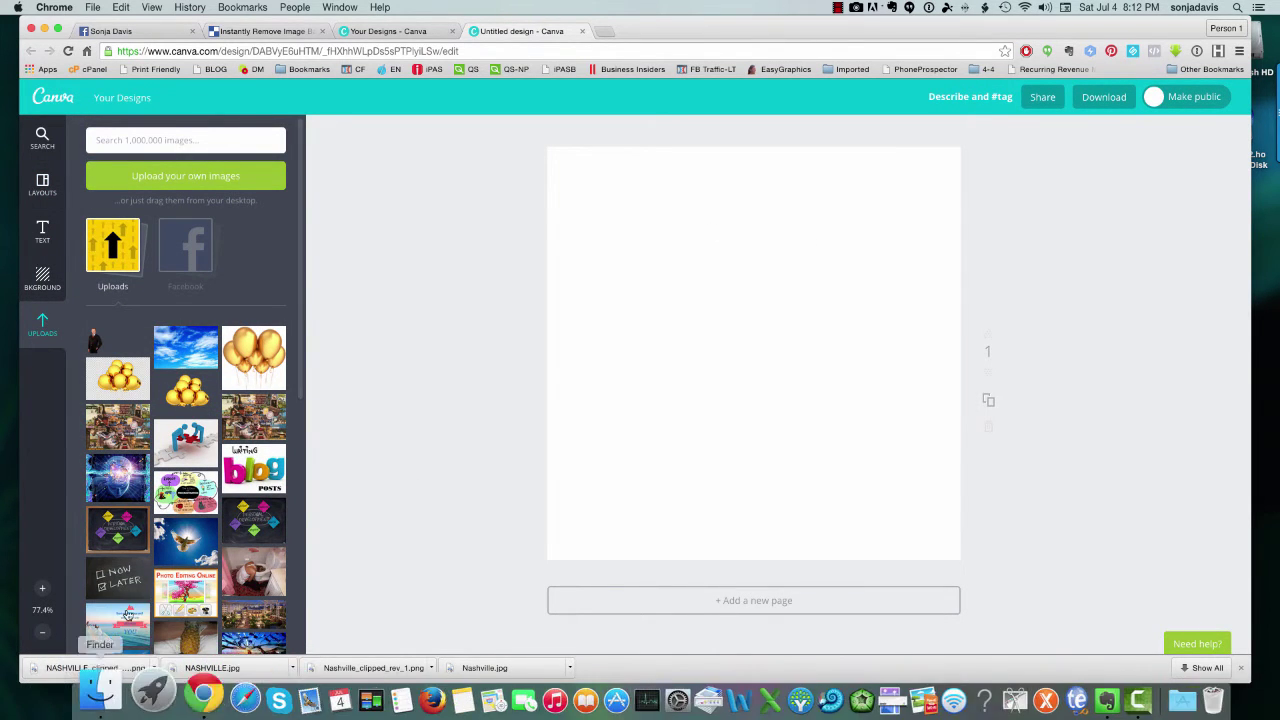
click(158, 187)
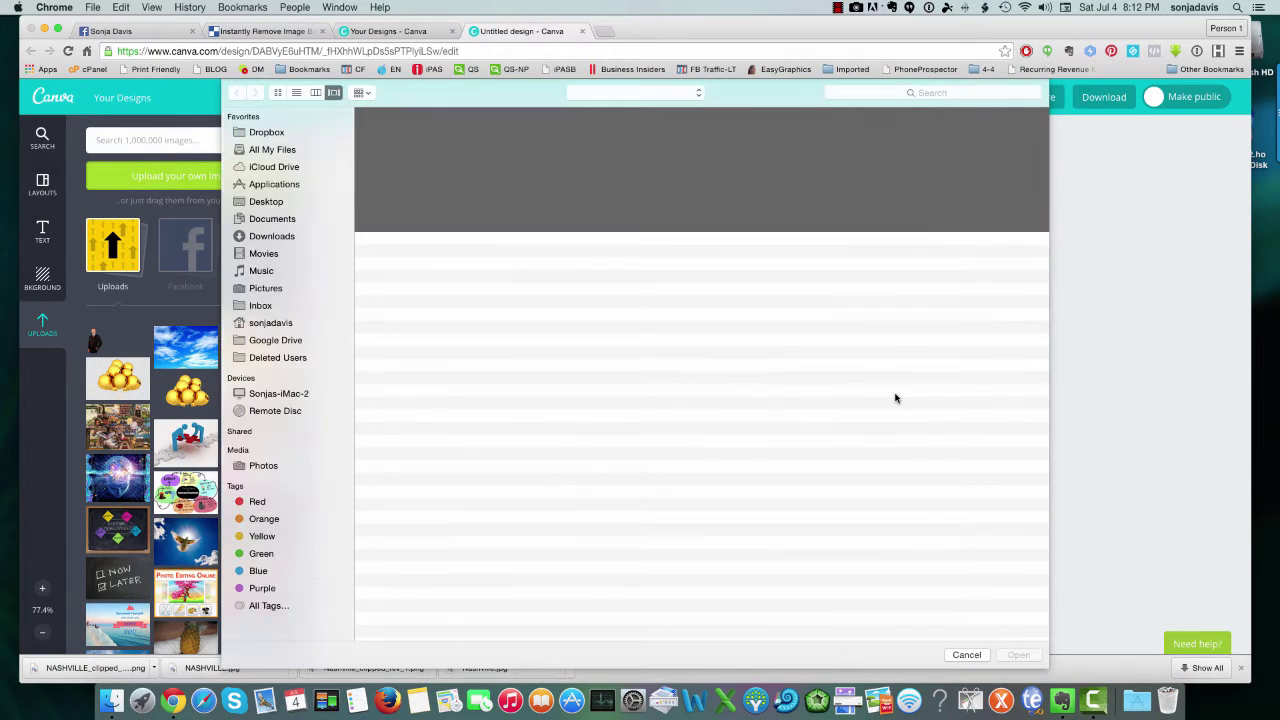
click(470, 257)
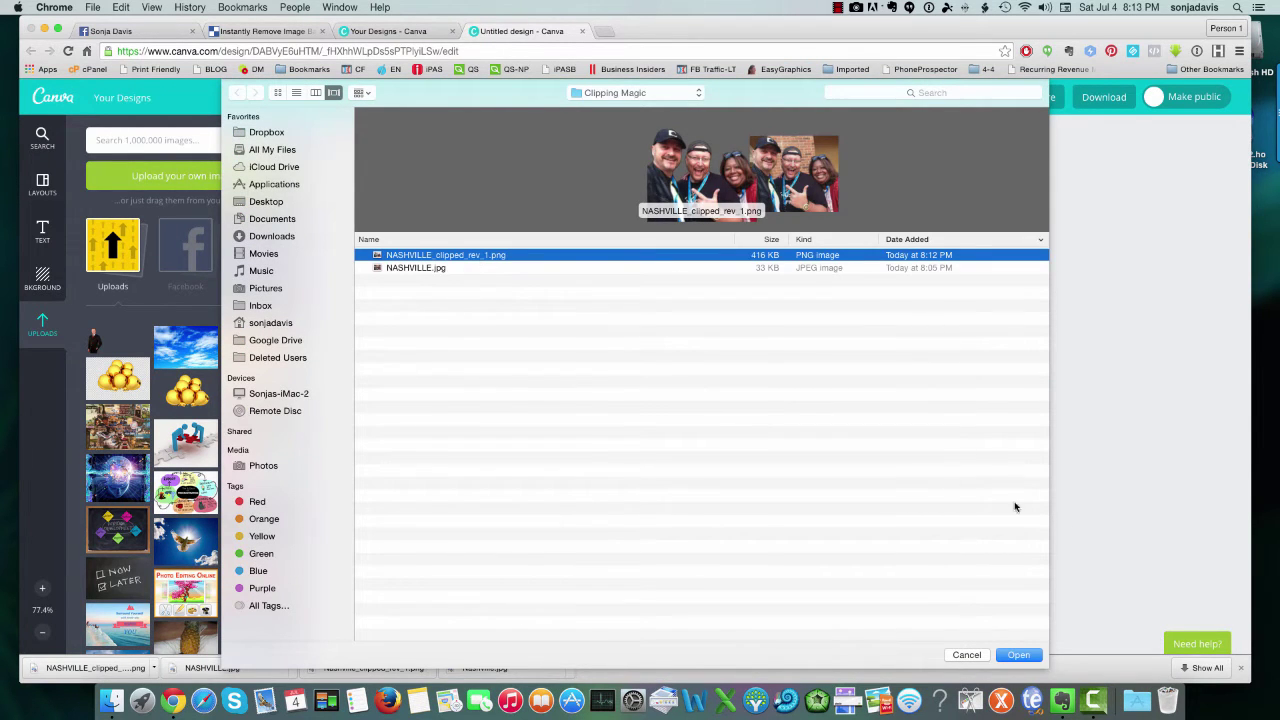
click(1019, 656)
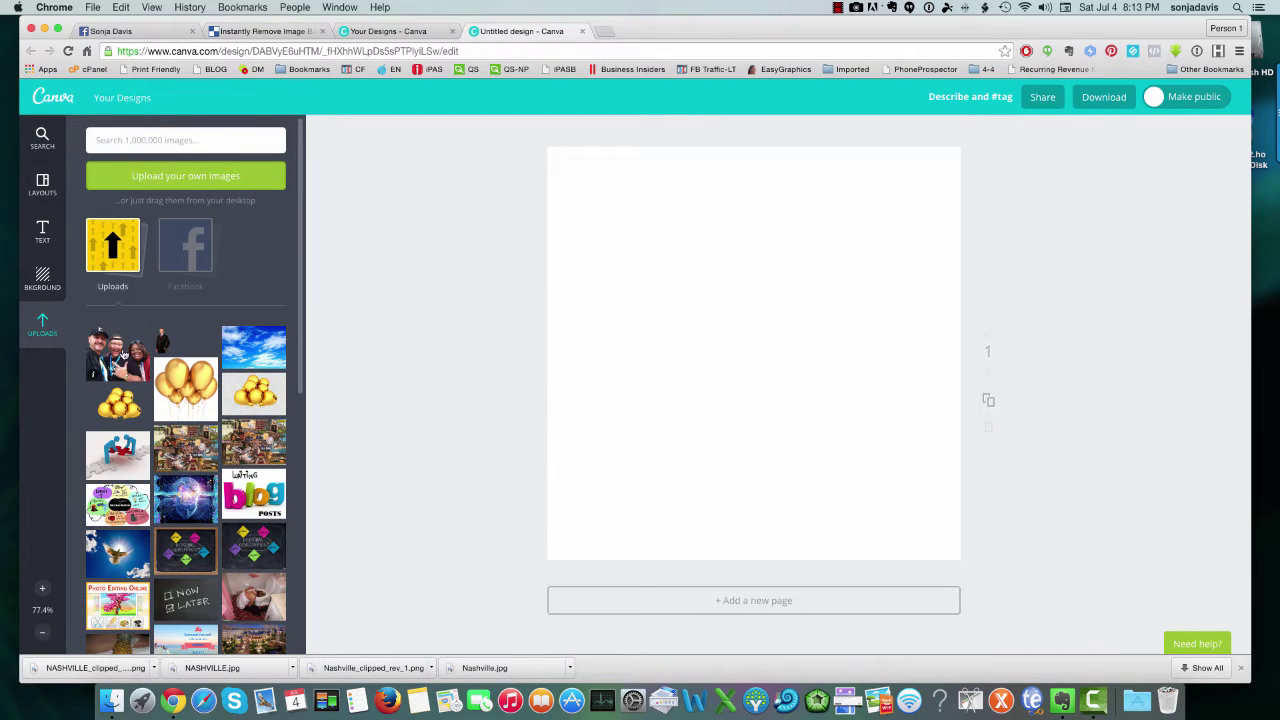
drag(123, 360, 290, 532)
Add the free dark red square from the Shapes collection to the blank design
click(42, 137)
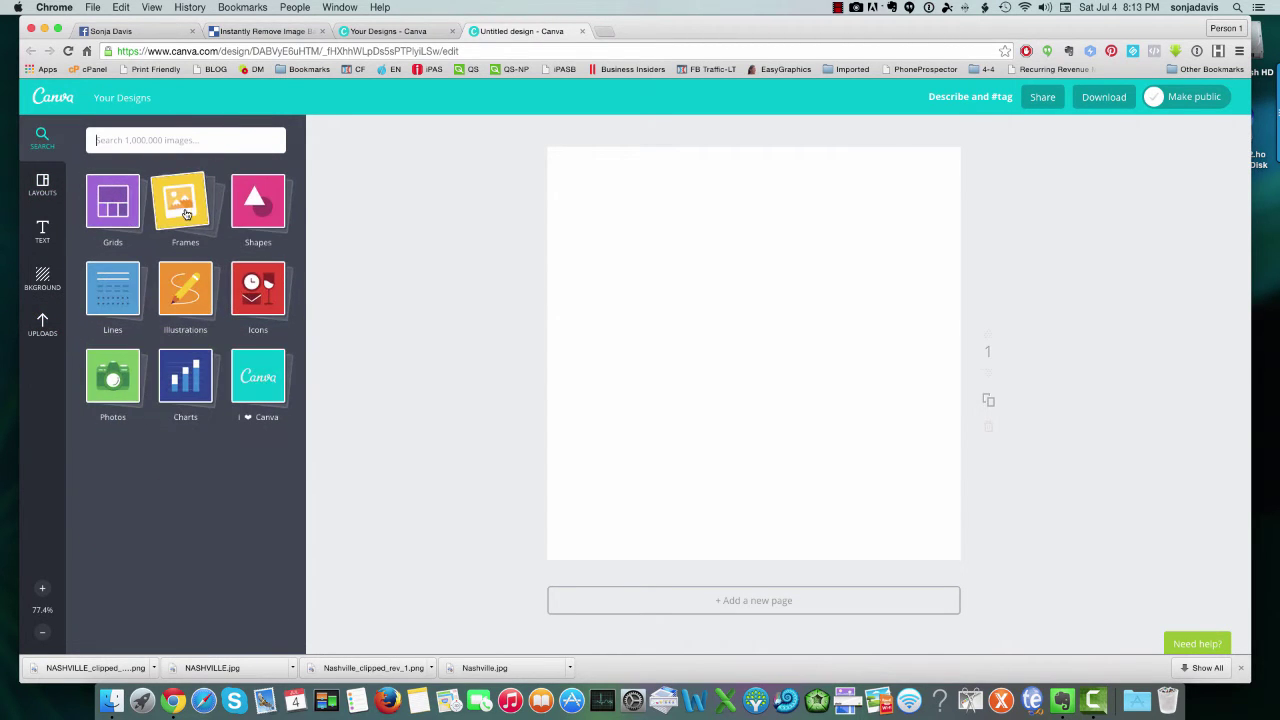
click(257, 200)
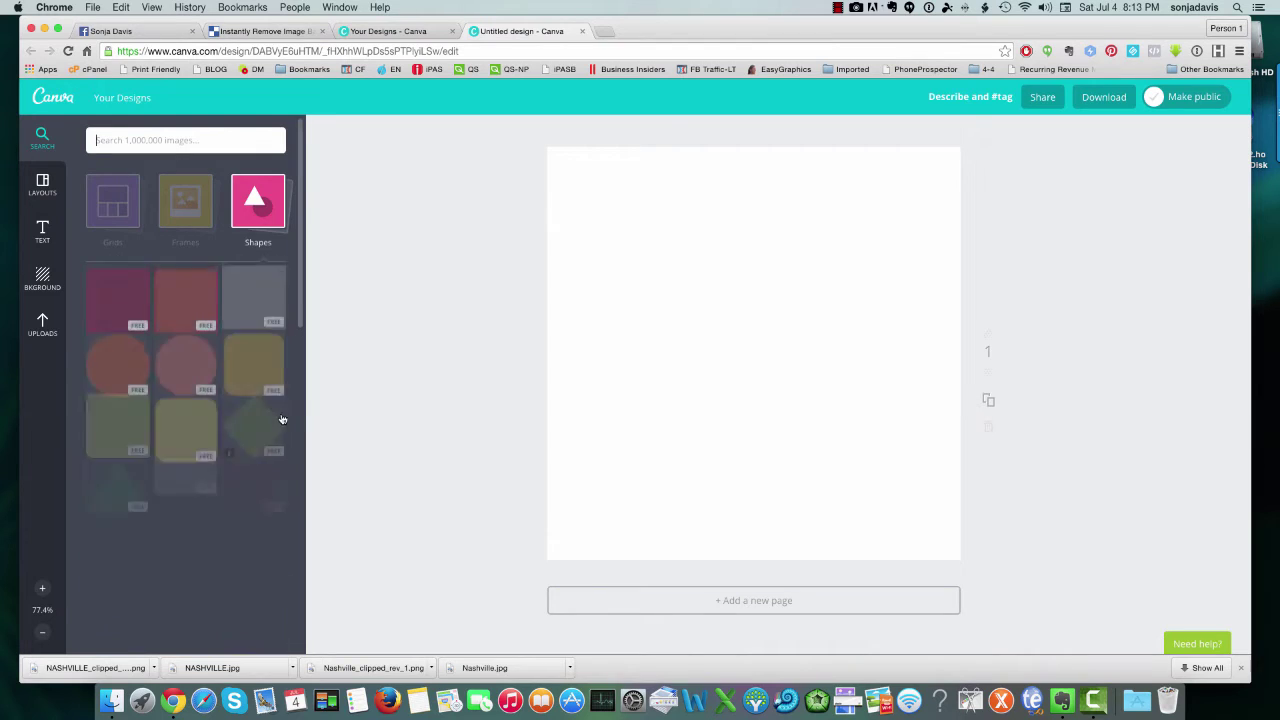
click(118, 313)
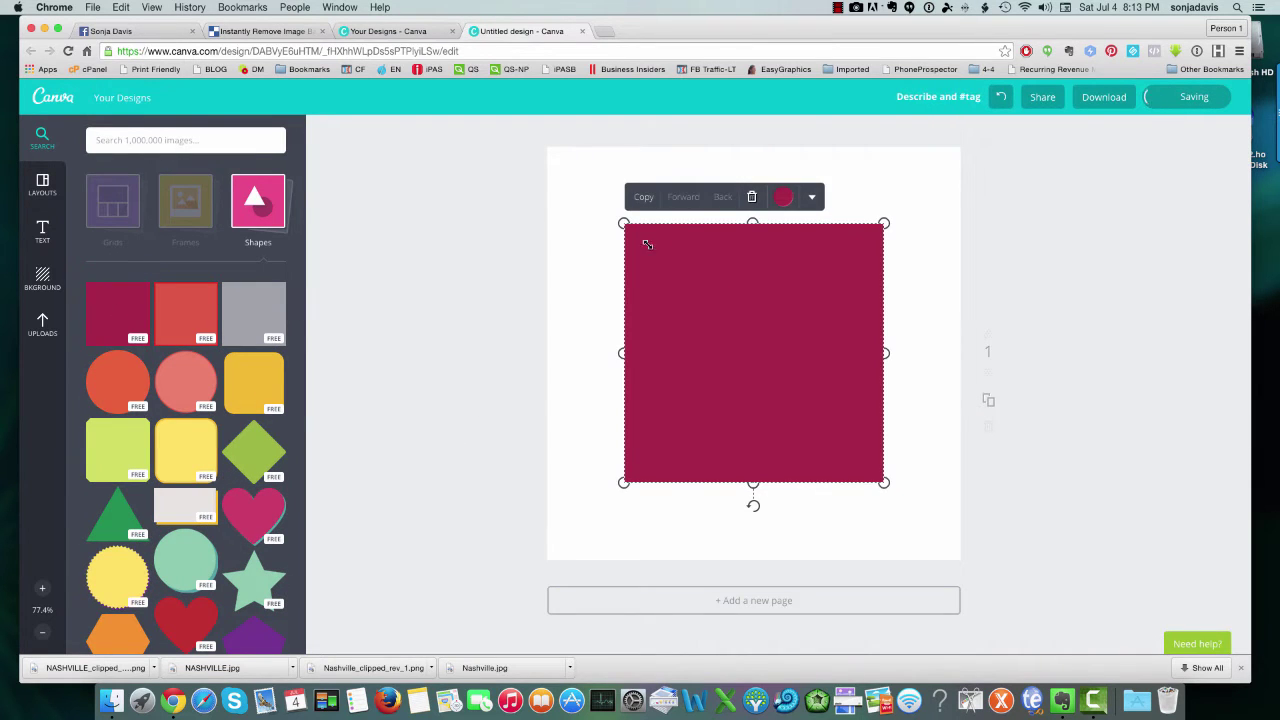
Enlarge the dark red square from its corners until it covers the entire page as a background
drag(624, 222, 534, 132)
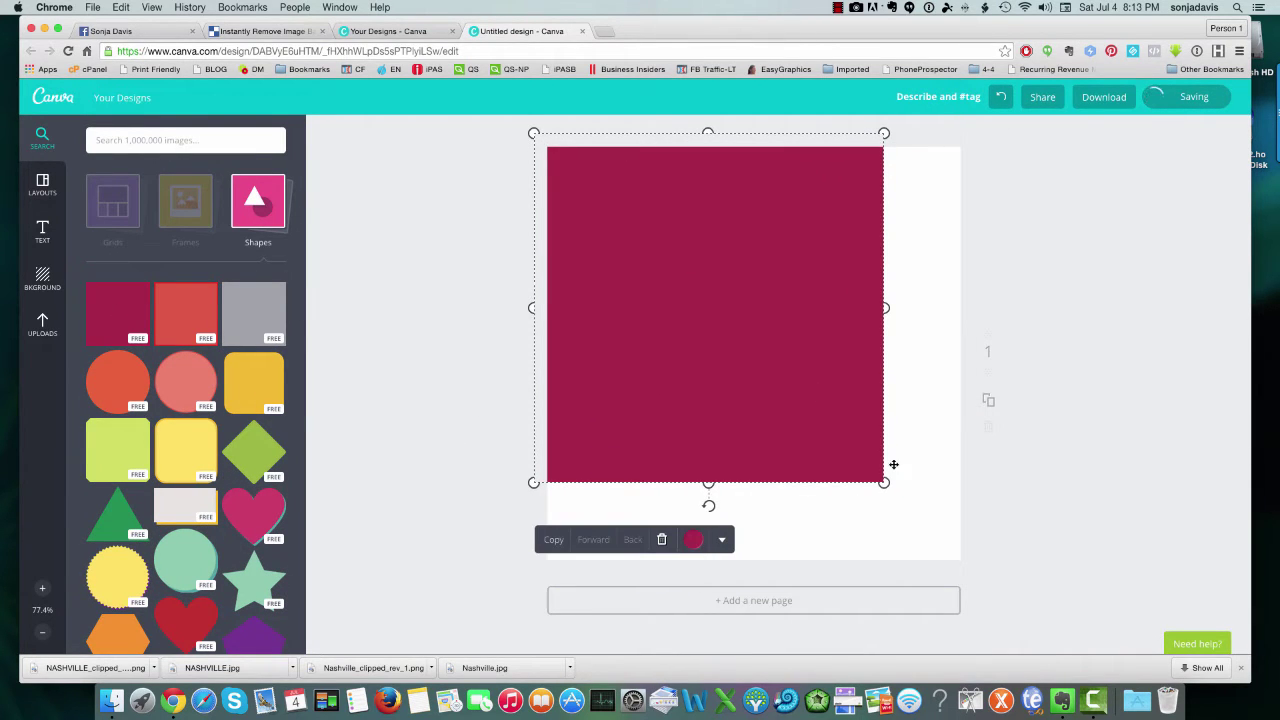
drag(884, 482, 977, 575)
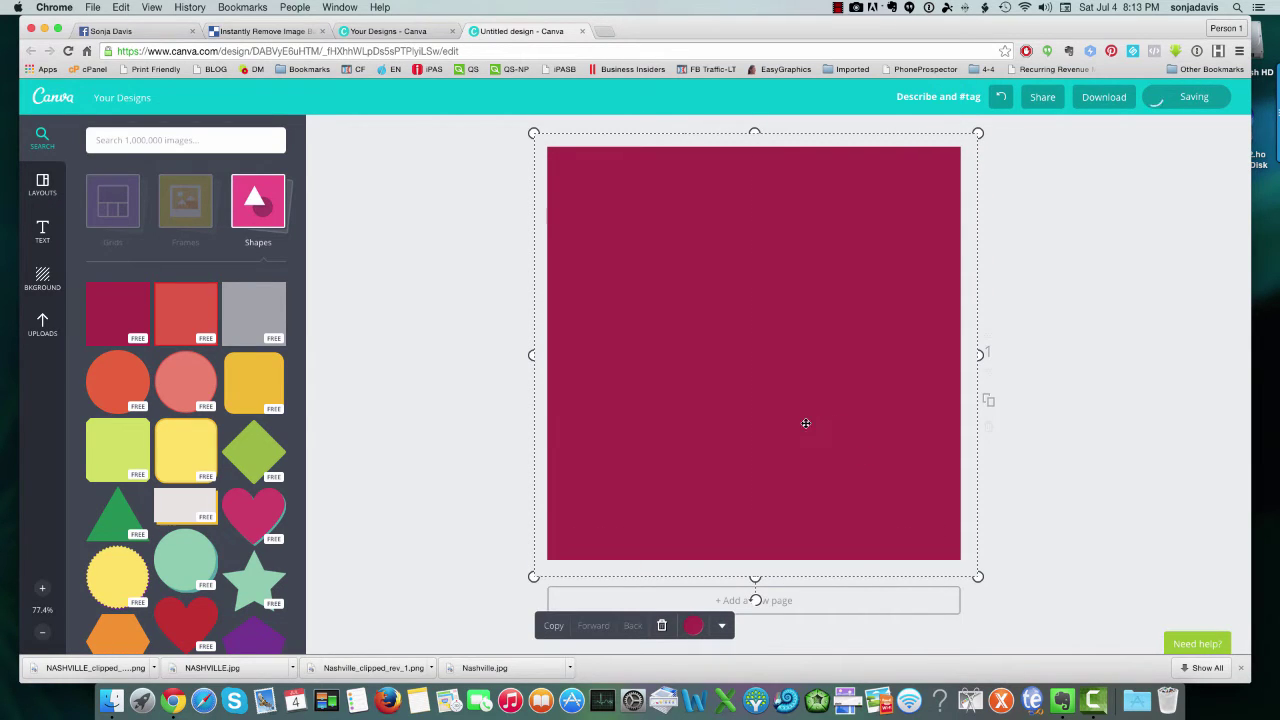
Add the uploaded clipped group photo to the design and place it slightly above the middle of the red background
click(55, 324)
click(136, 352)
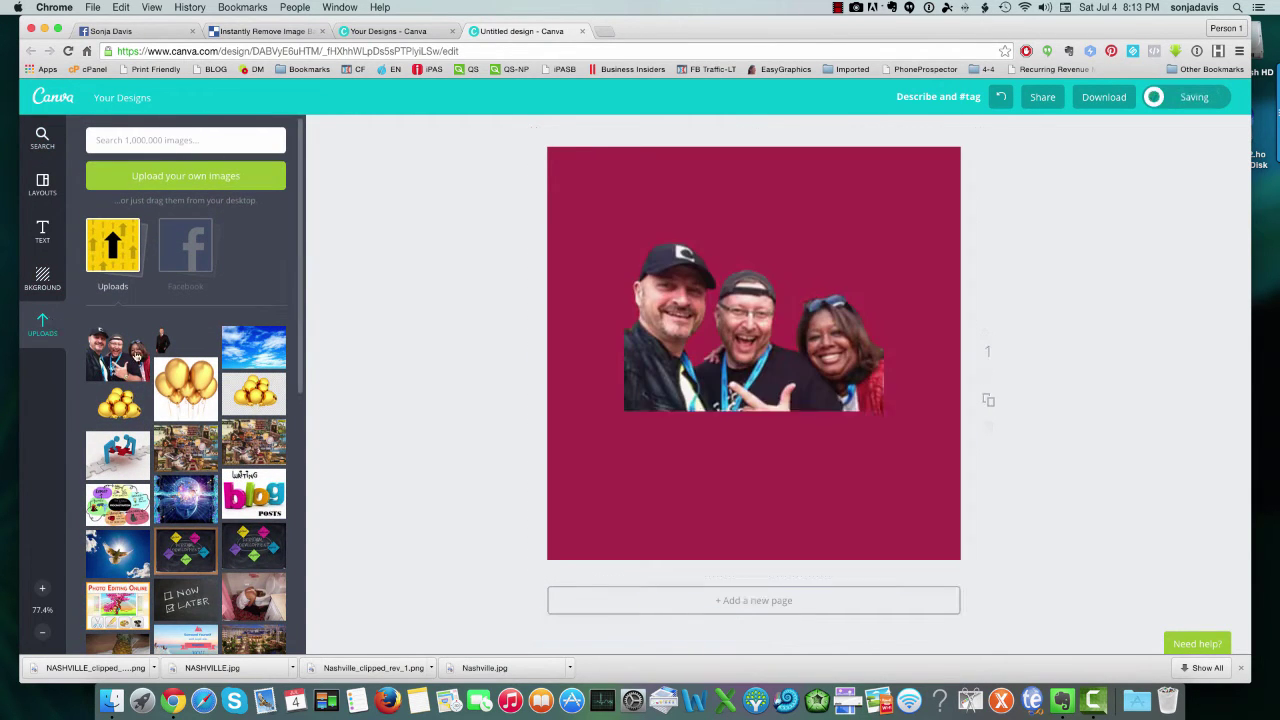
drag(735, 399, 745, 410)
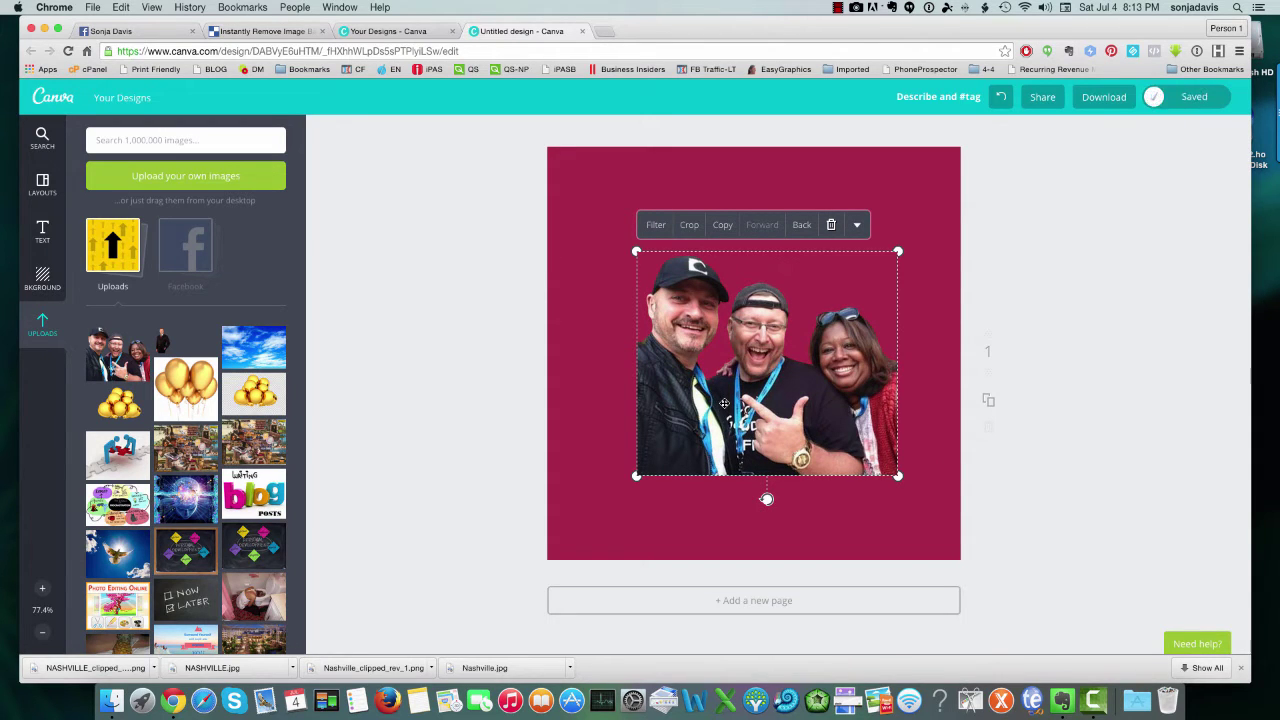
drag(763, 426, 724, 363)
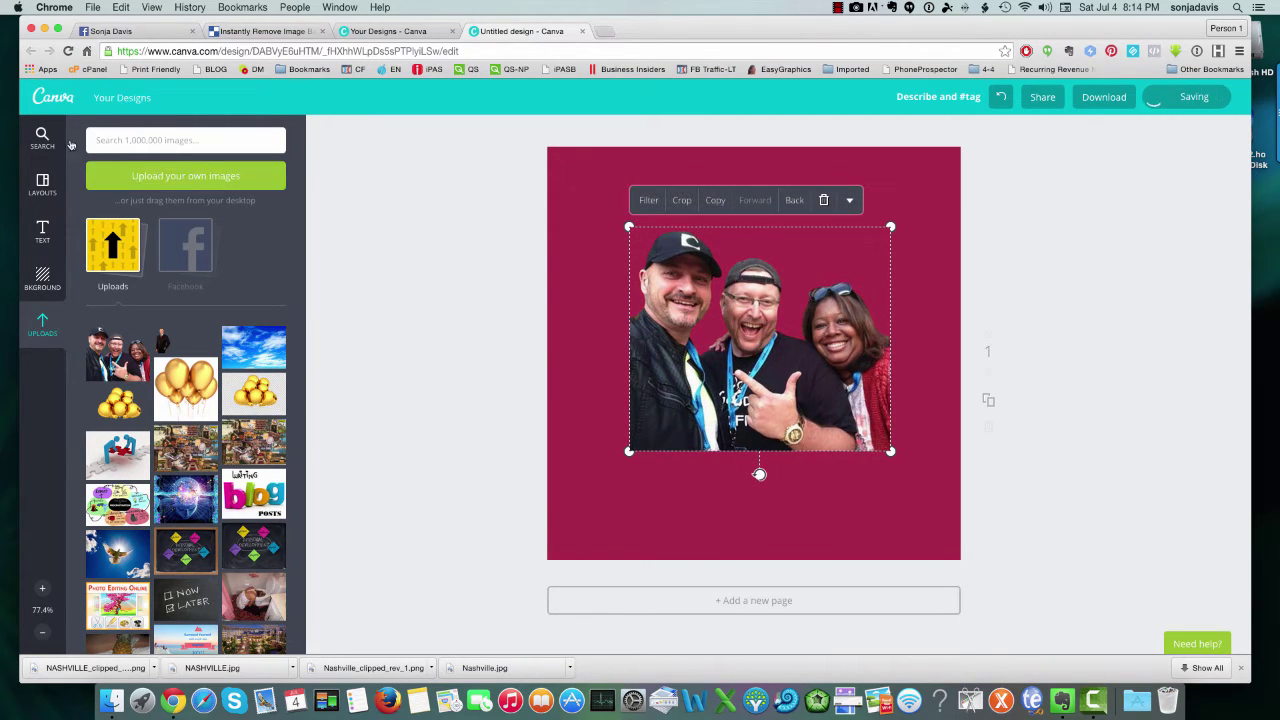
Search the image library for "sky" and add the free photo of the lone tree in a lake to the design
click(124, 140)
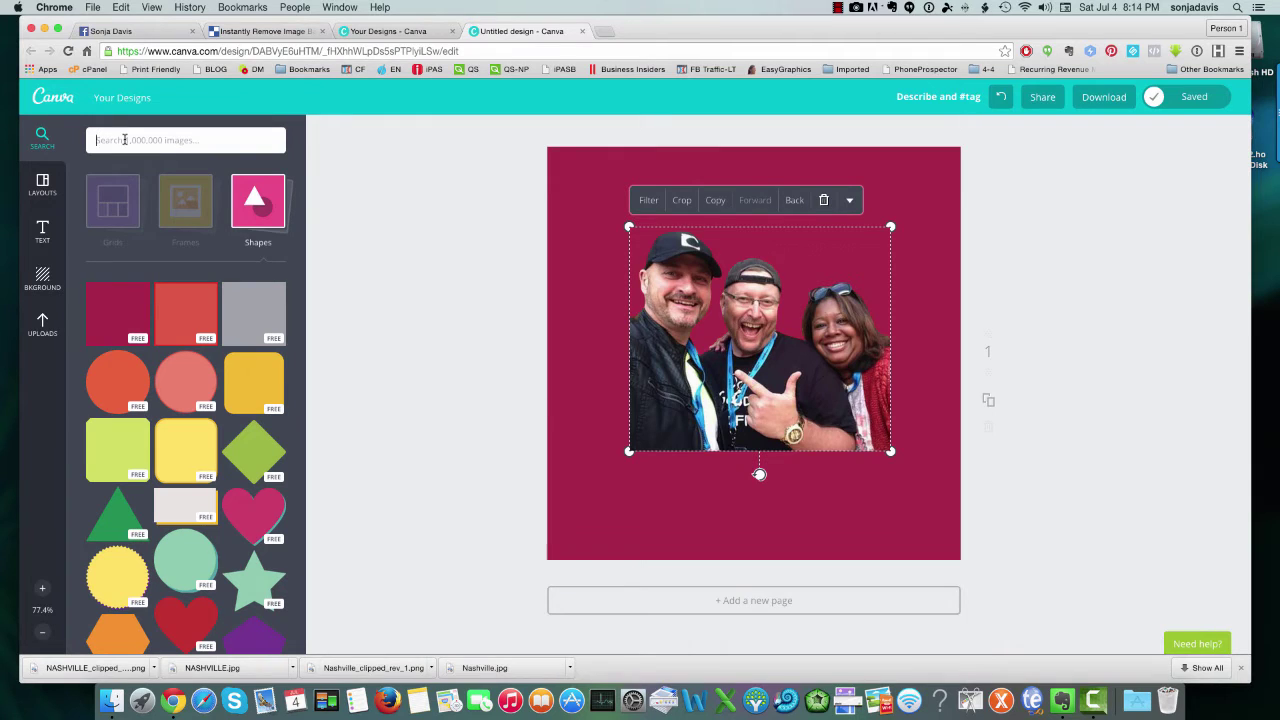
text(sky)
key(Return)
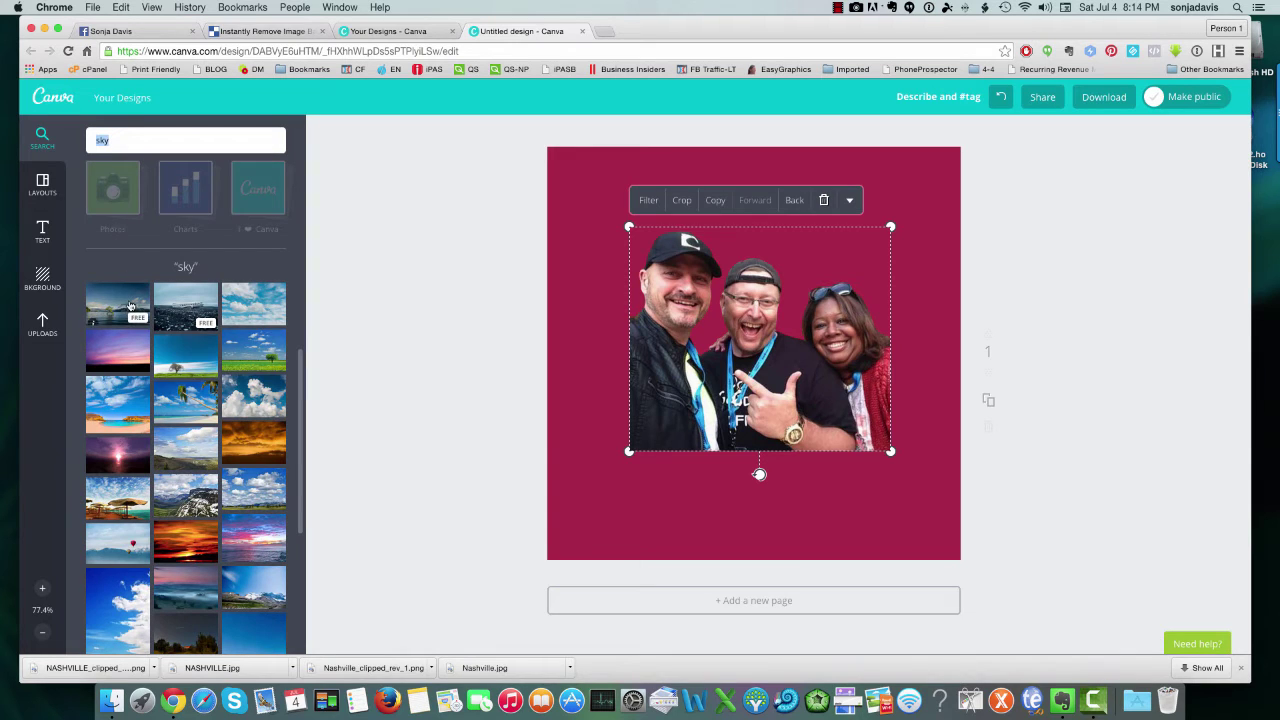
drag(129, 306, 200, 400)
drag(187, 300, 240, 380)
drag(253, 304, 256, 400)
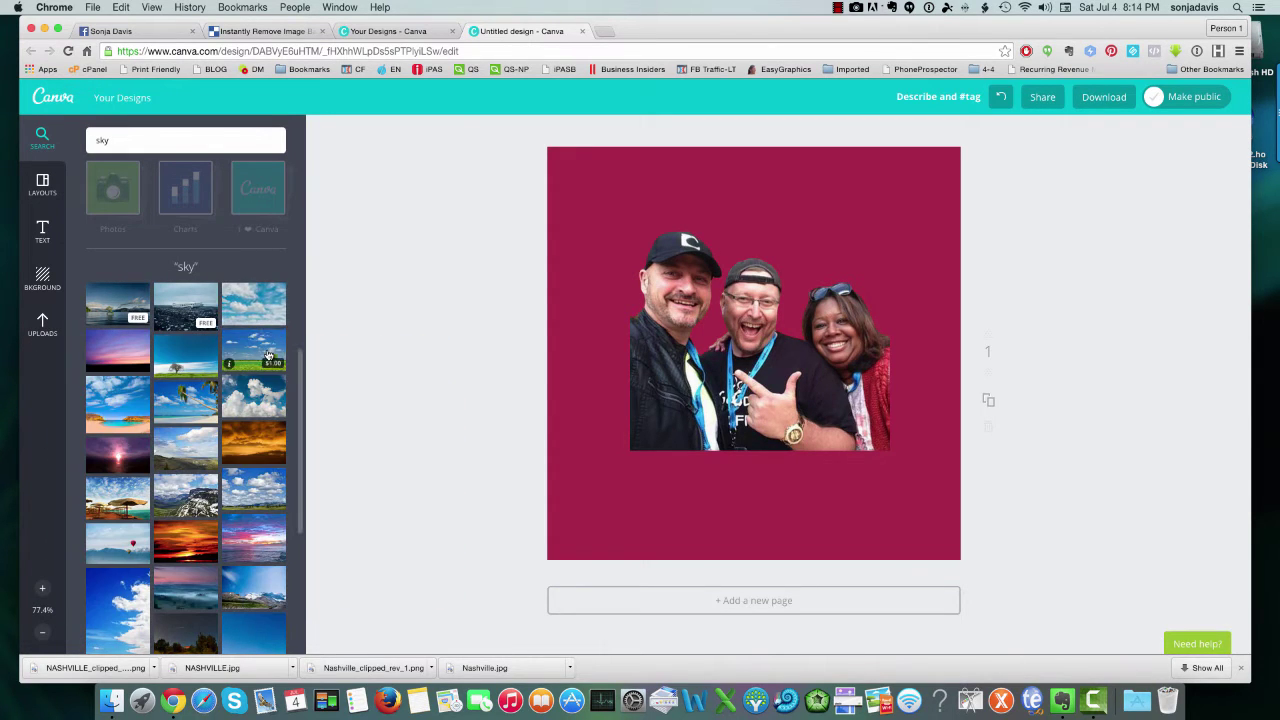
drag(246, 297, 262, 452)
click(116, 308)
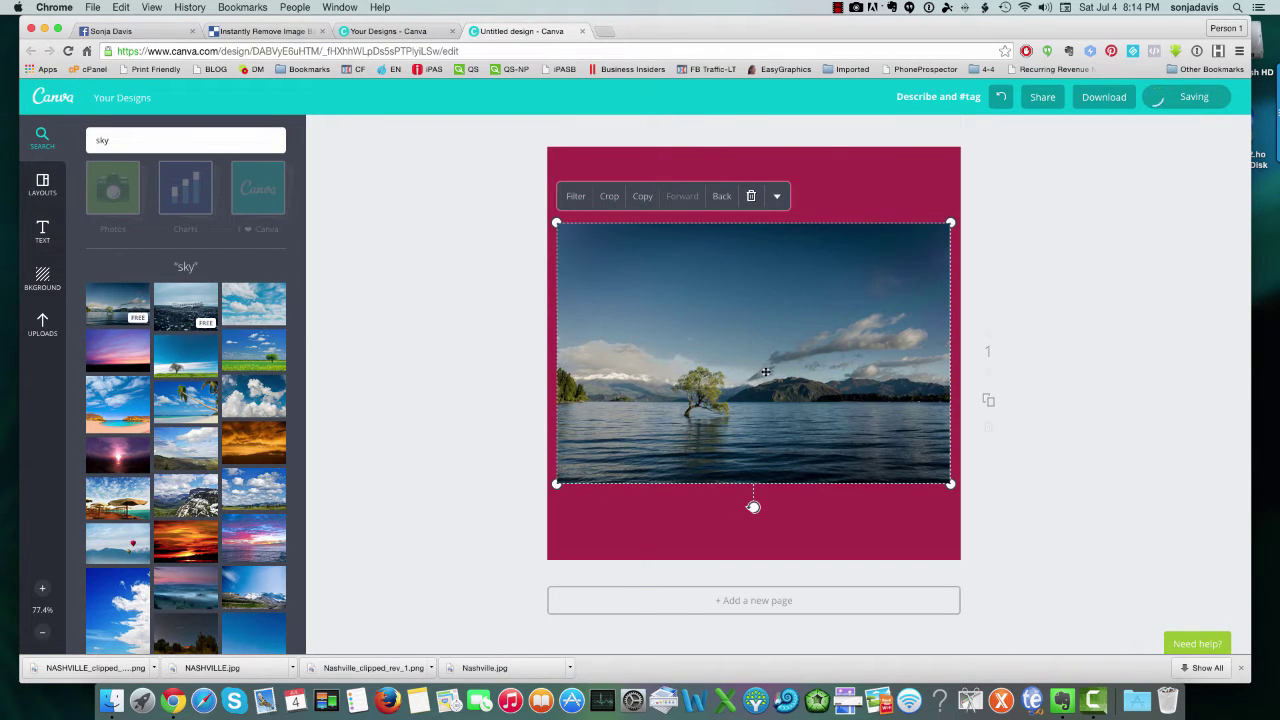
Move the lake photo to the upper part of the page, leaving a narrow, even red margin at the top and sides
drag(765, 372, 766, 304)
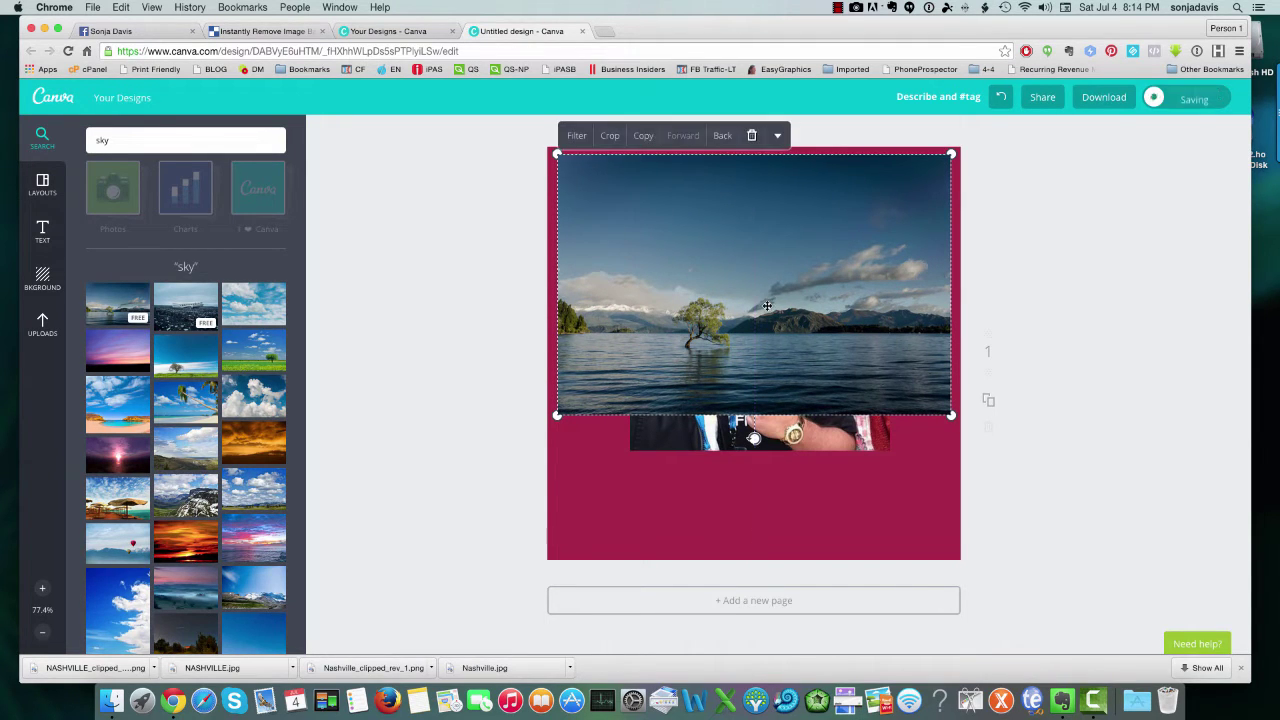
mouse_move(951, 415)
mouse_down()
mouse_move(955, 428)
mouse_move(951, 416)
mouse_up()
drag(812, 307, 815, 306)
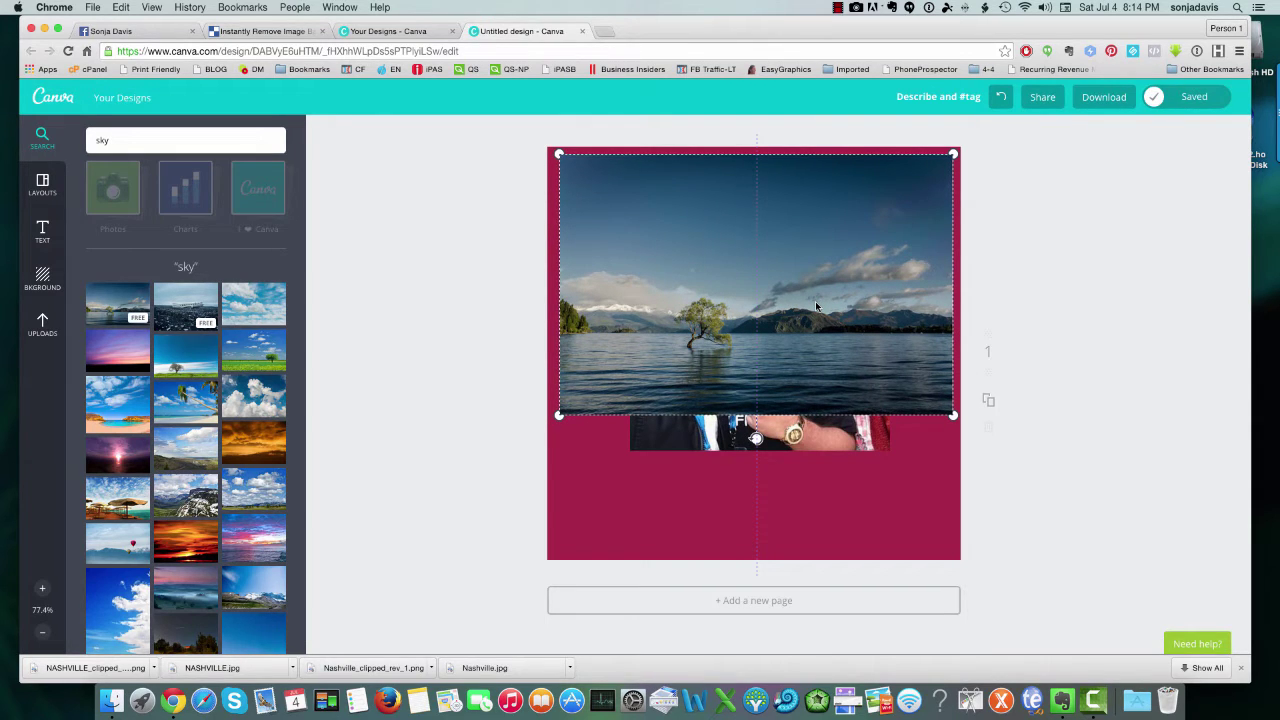
click(815, 301)
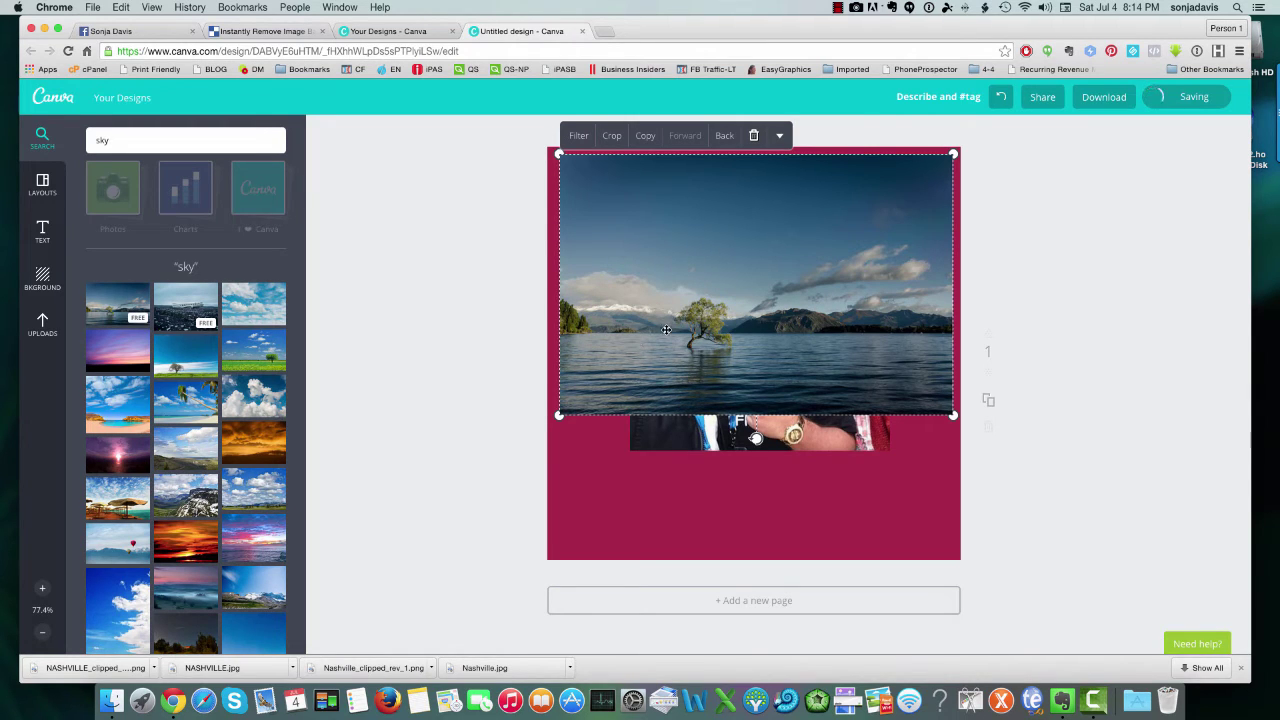
drag(664, 330, 661, 335)
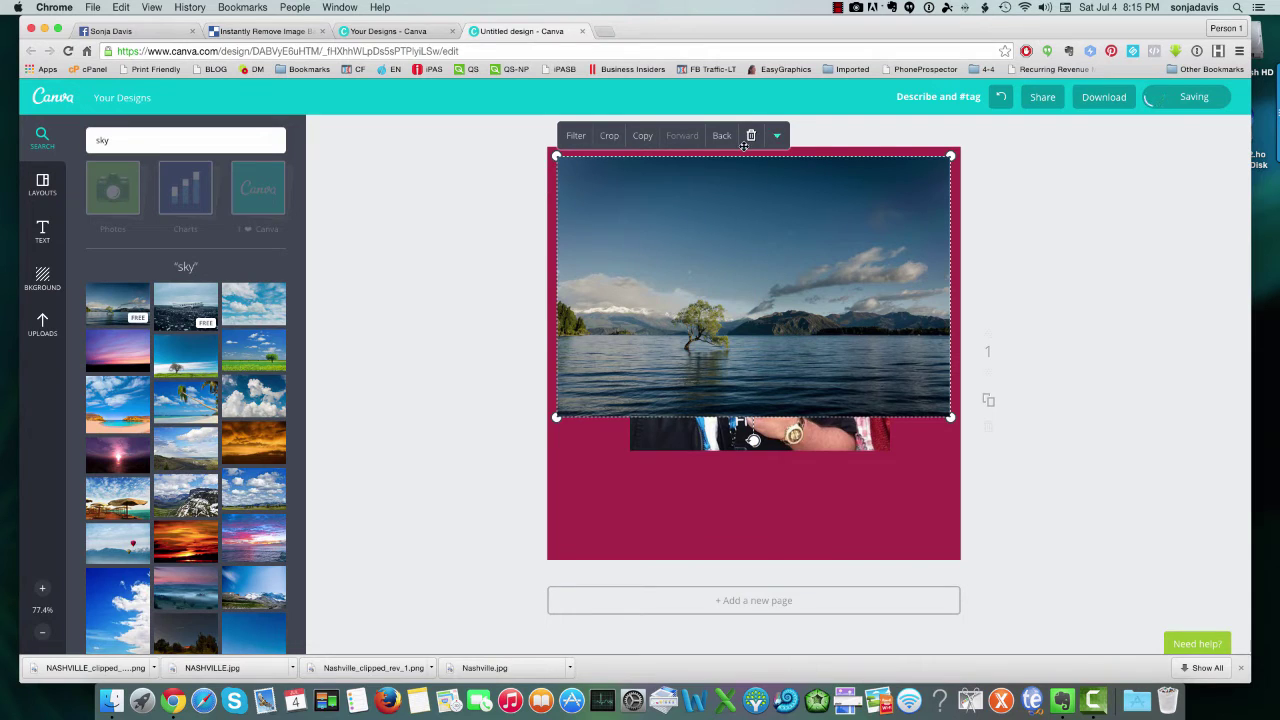
Move the group photo toward the lower edge of the page and bring it forward in front of the lake photo
click(916, 493)
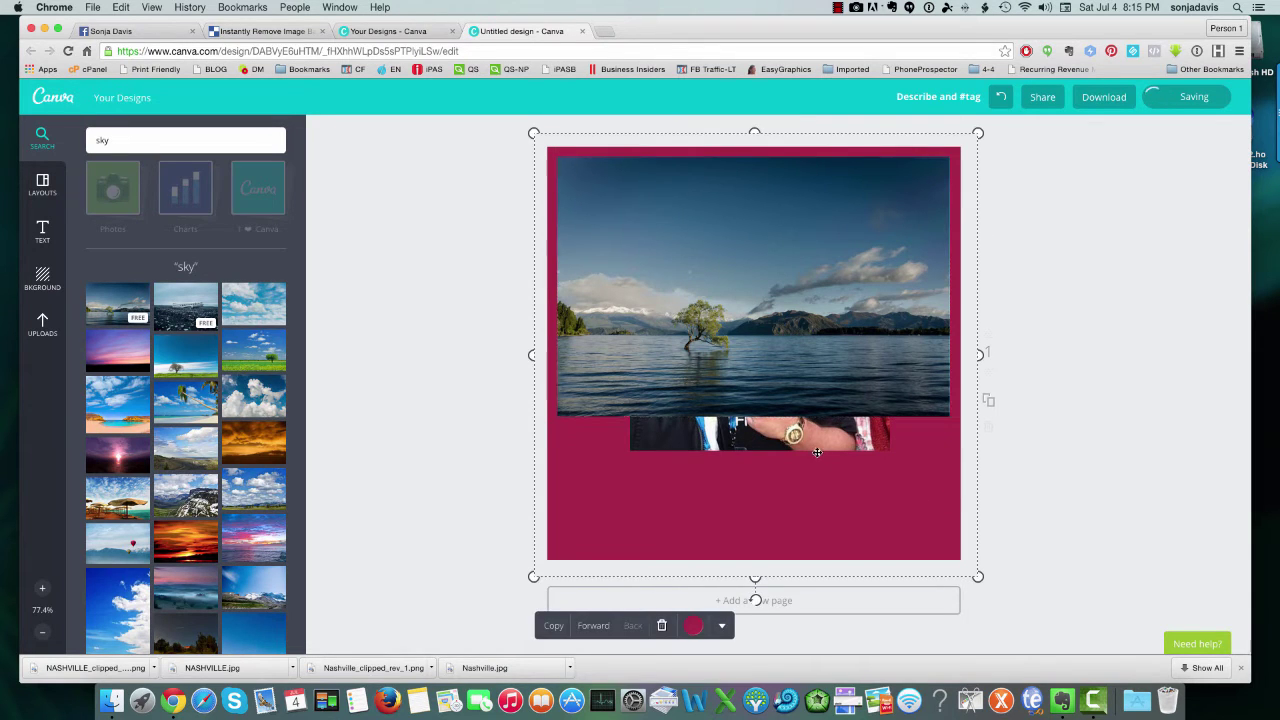
click(814, 448)
drag(814, 448, 788, 511)
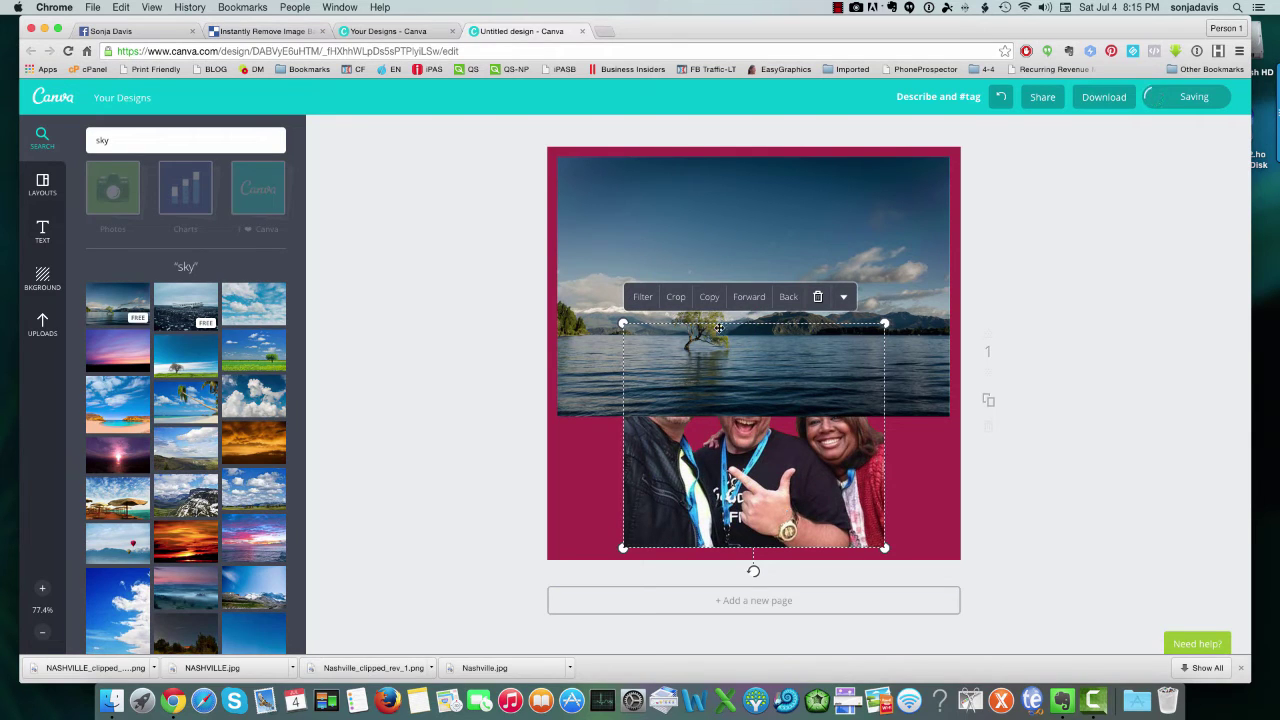
click(746, 298)
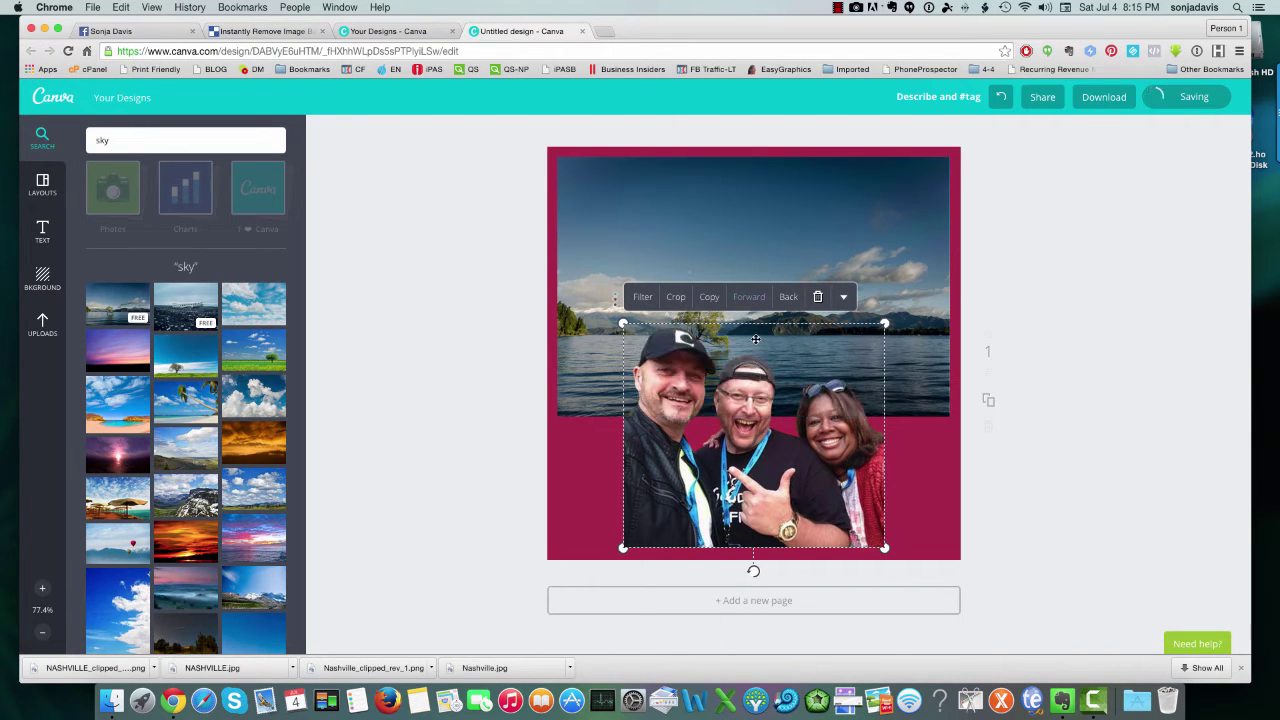
Move the group photo up over the lake photo and enlarge it to match the lake photo's width
drag(776, 493, 761, 366)
drag(868, 422, 941, 498)
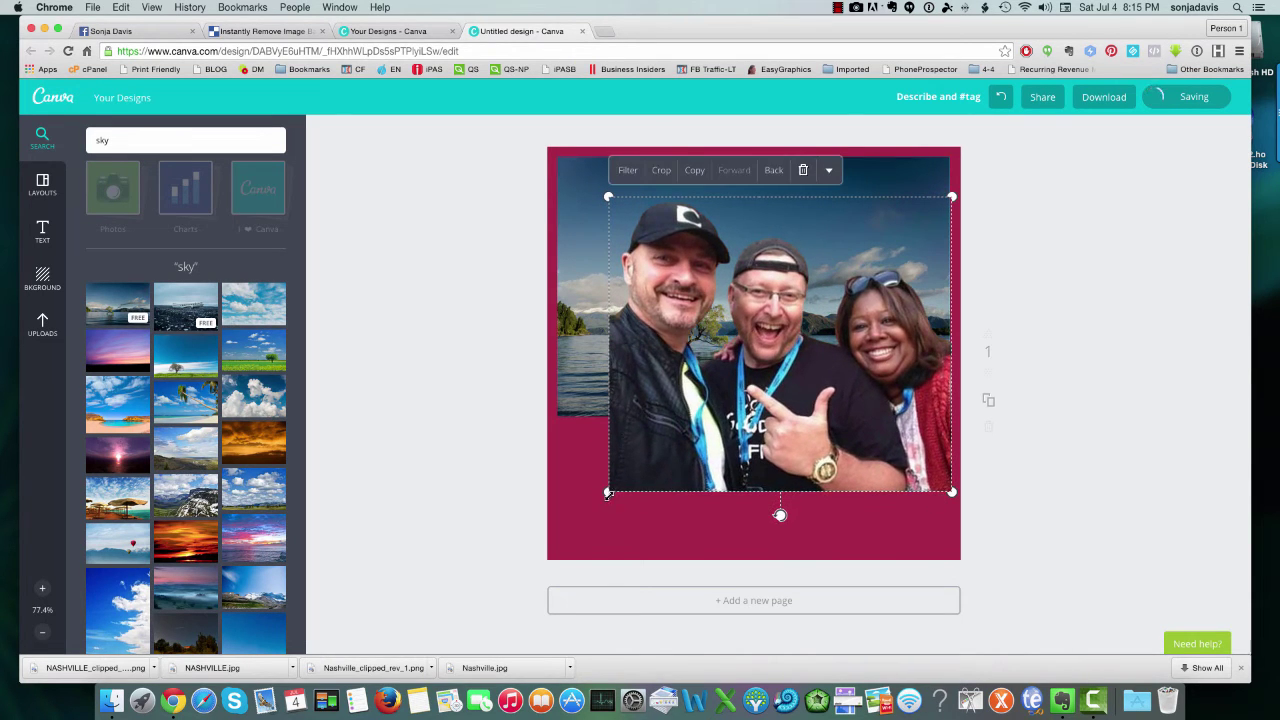
drag(607, 493, 540, 522)
drag(744, 496, 741, 473)
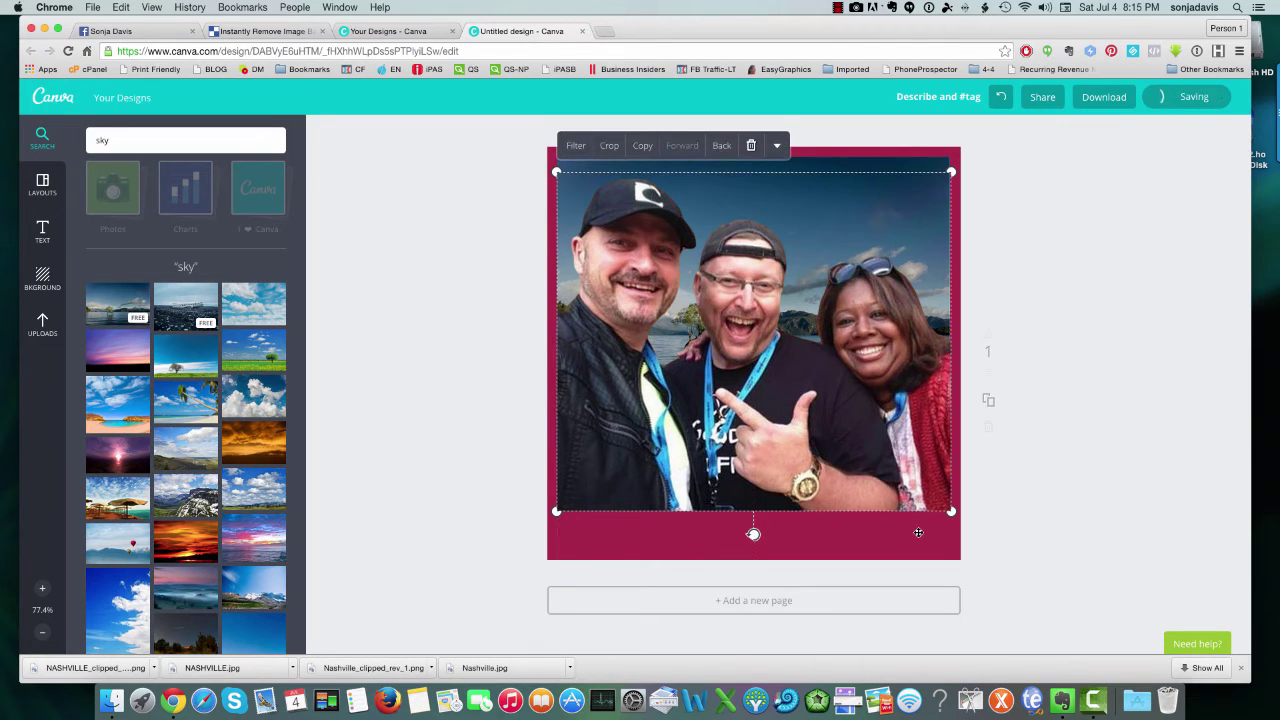
drag(951, 517, 950, 509)
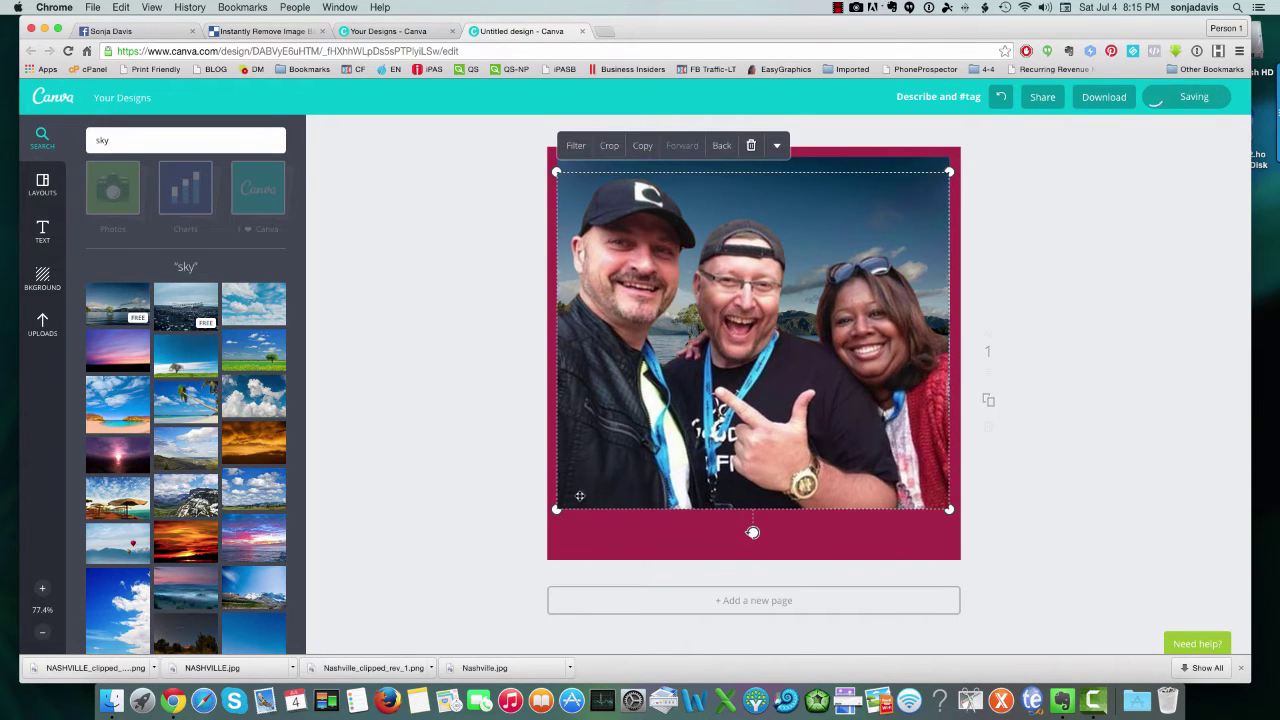
drag(557, 509, 559, 507)
click(726, 542)
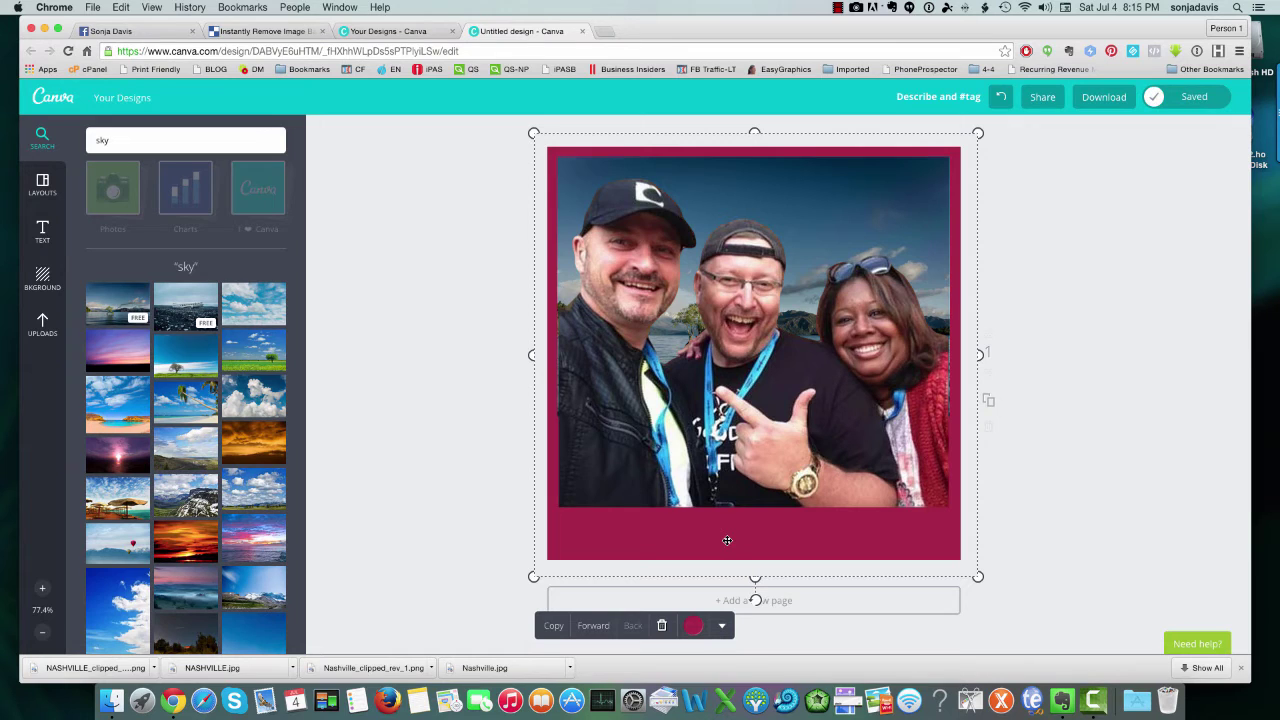
Shift the group photo down out of the way, then shrink and centre the lake photo for a wider red border
click(716, 468)
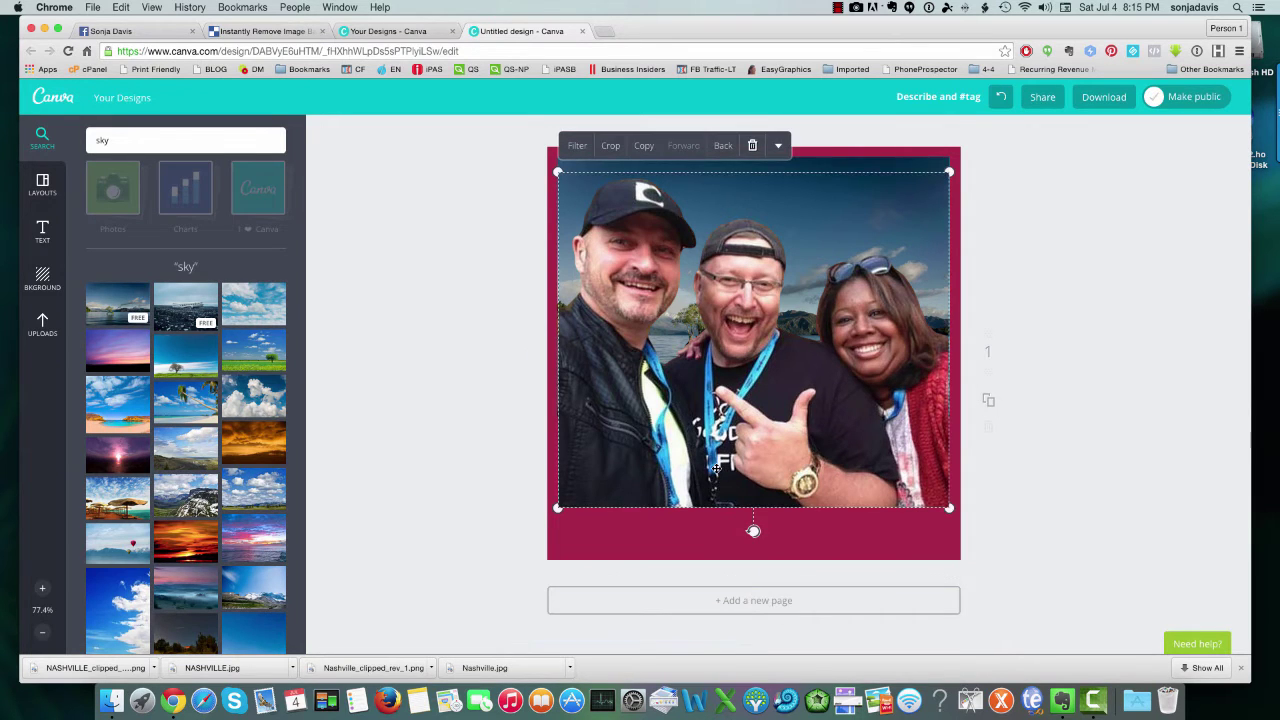
drag(716, 455, 718, 562)
click(753, 438)
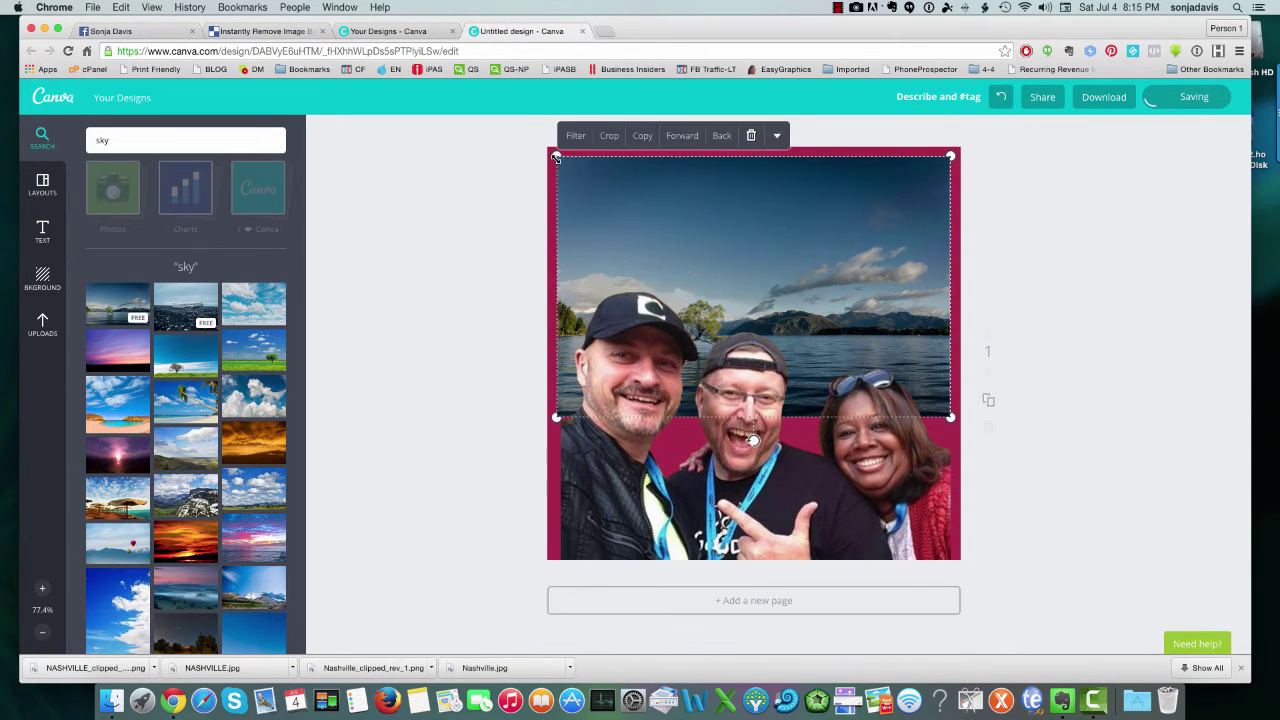
drag(557, 155, 572, 167)
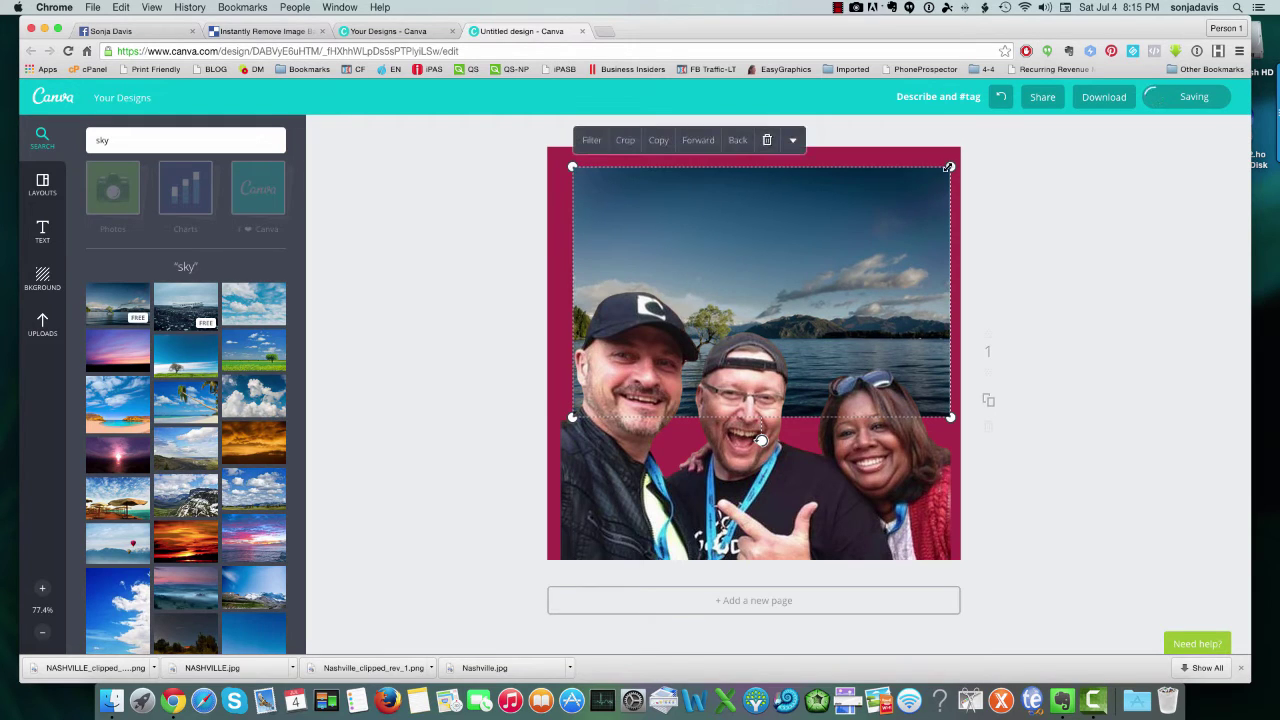
drag(949, 167, 934, 178)
drag(874, 233, 876, 224)
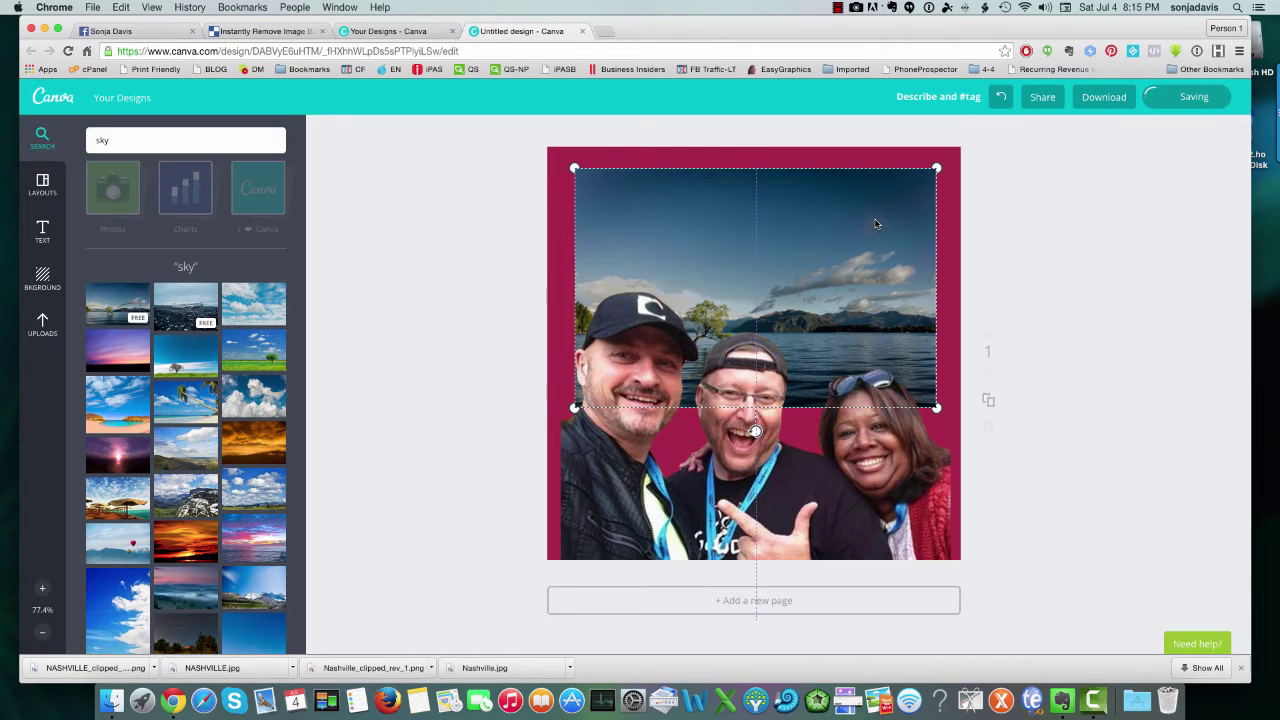
Move the group photo back over the lake photo and shrink it to the same width, extending below the lake
click(829, 483)
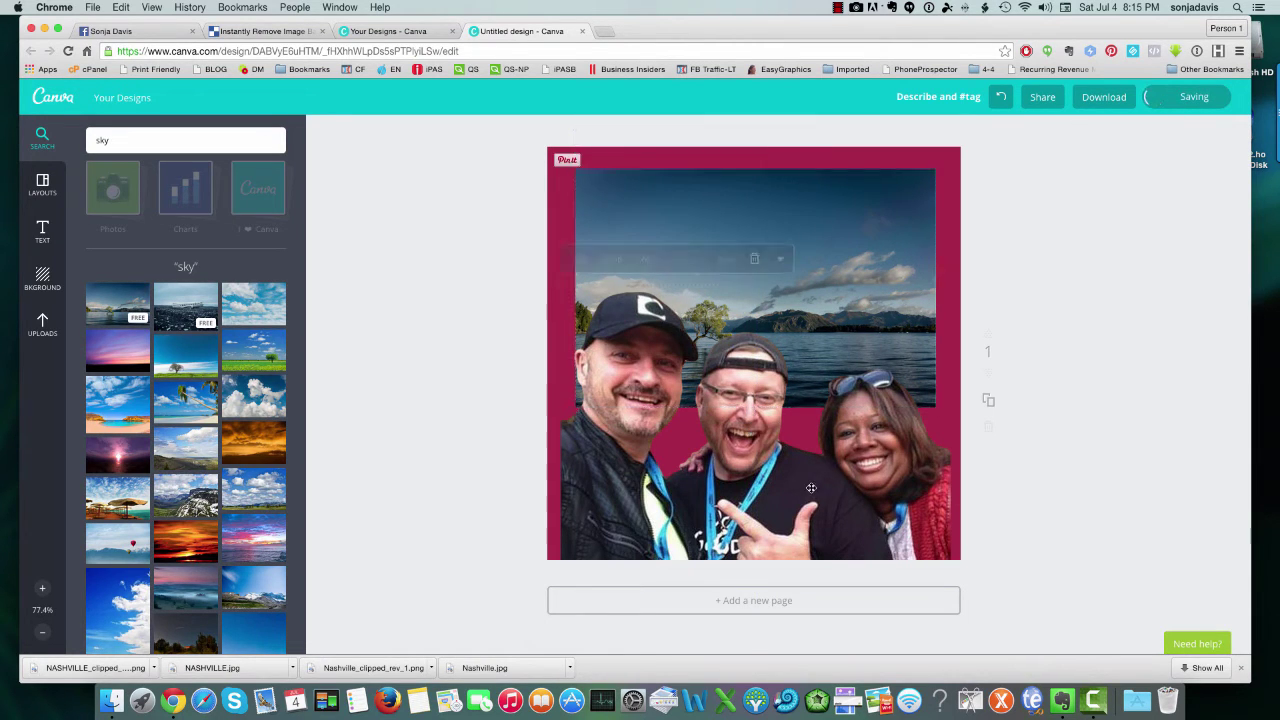
drag(802, 496, 813, 392)
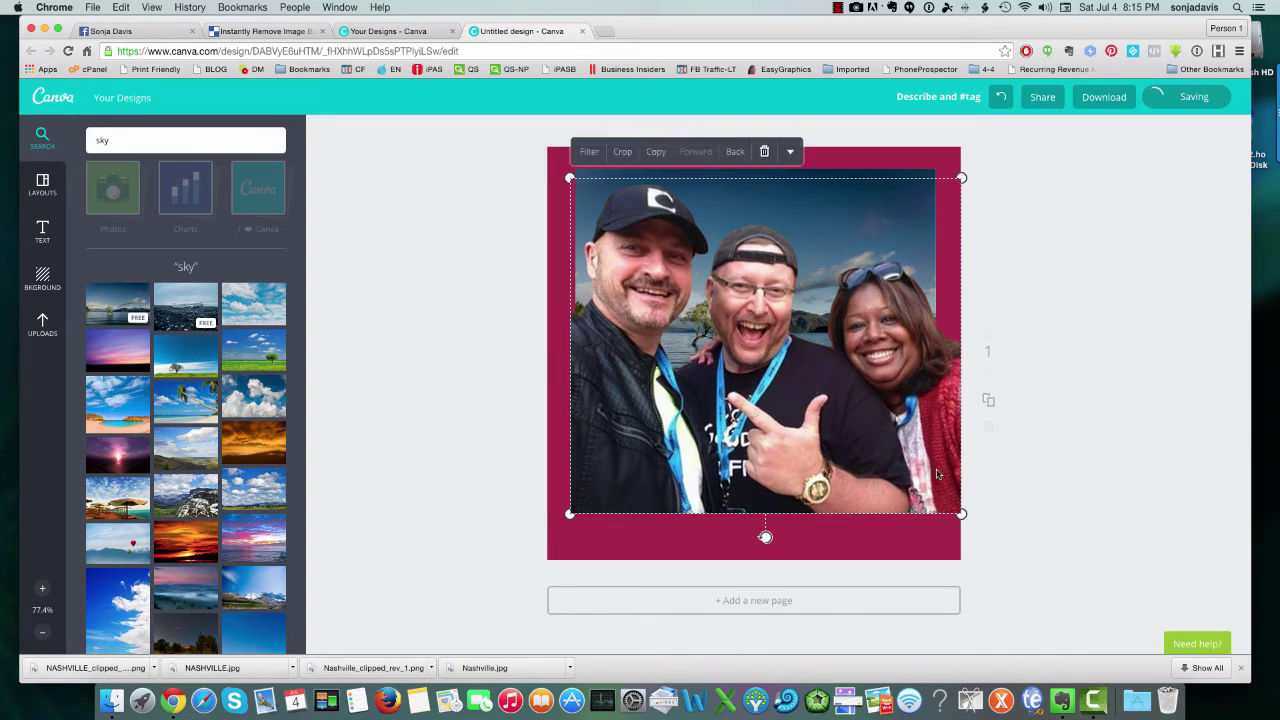
drag(961, 513, 935, 492)
drag(572, 492, 574, 488)
drag(760, 424, 757, 450)
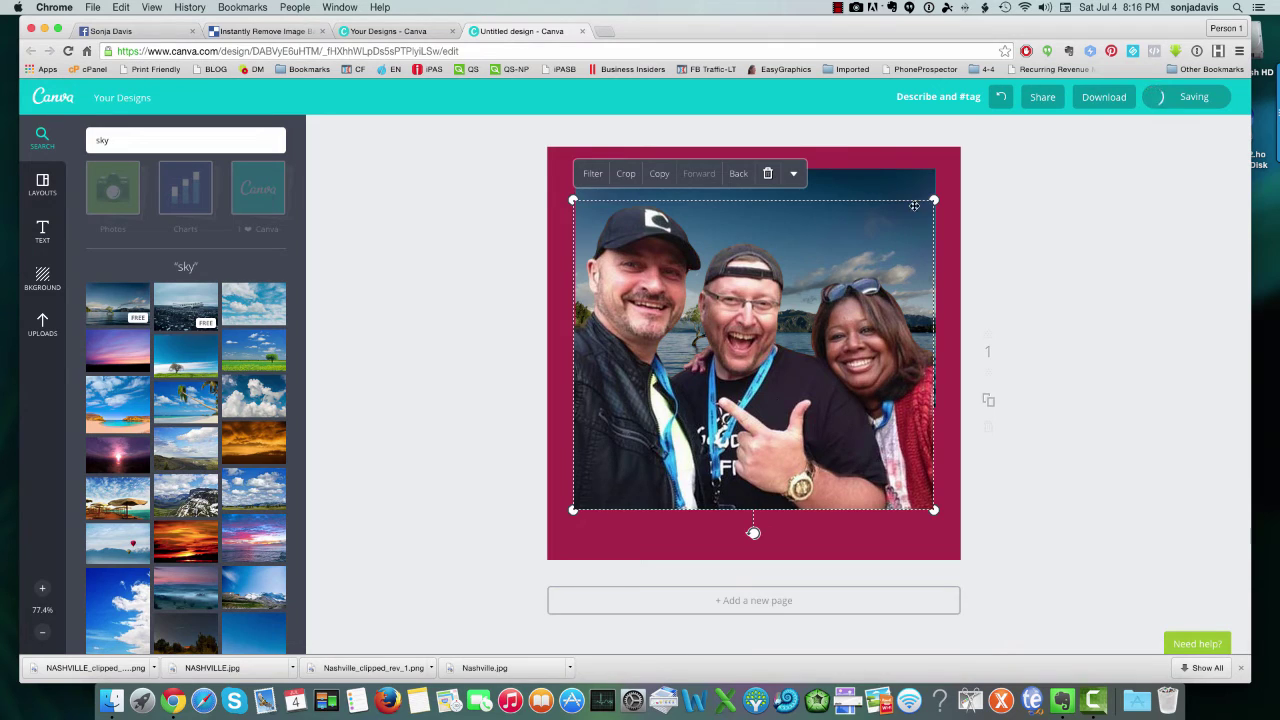
click(565, 467)
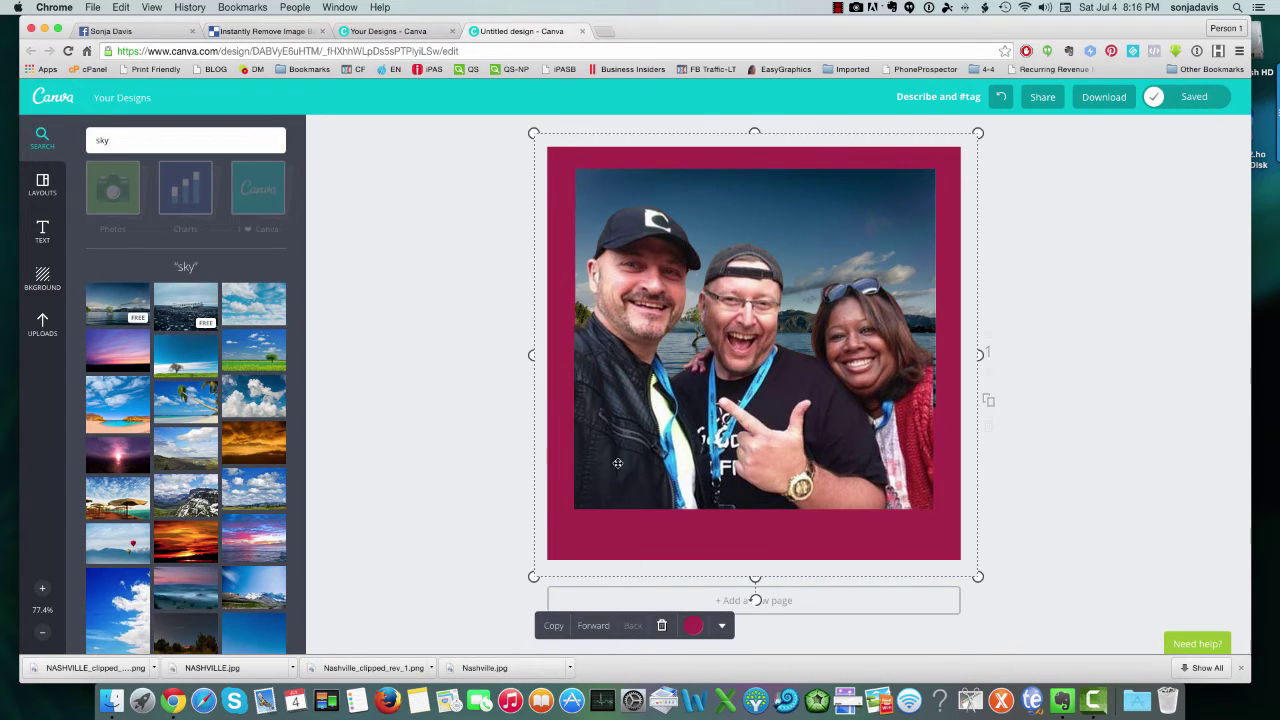
Try the Cali, Drama, Epic, Festive, Grayscale, Nordic, Retro, Rosie, Selfie and Street filters in turn on the group photo
click(662, 452)
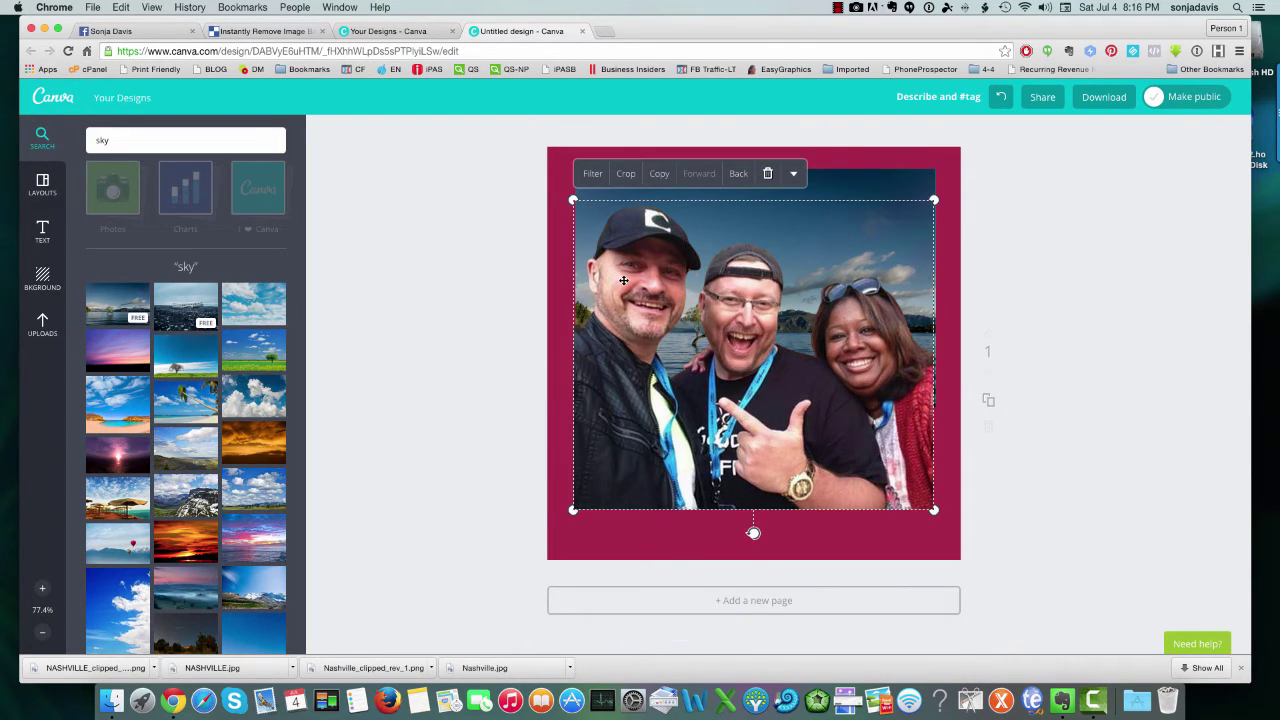
click(592, 175)
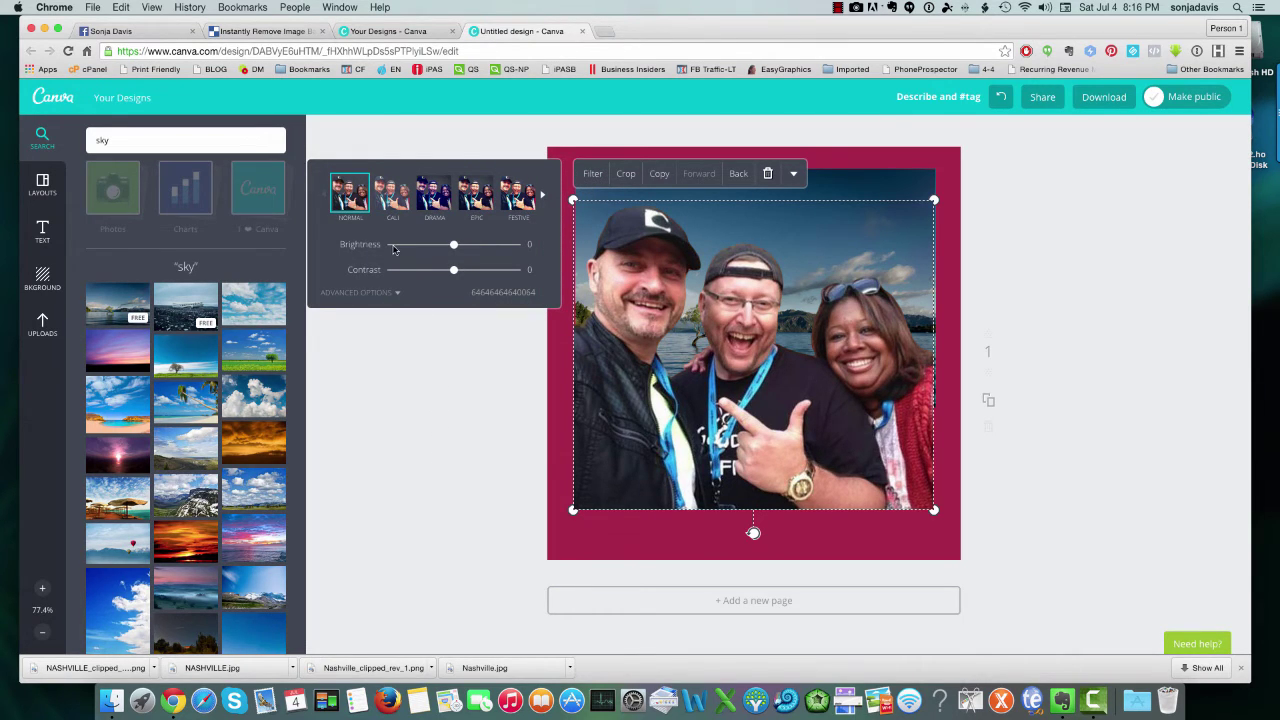
click(392, 196)
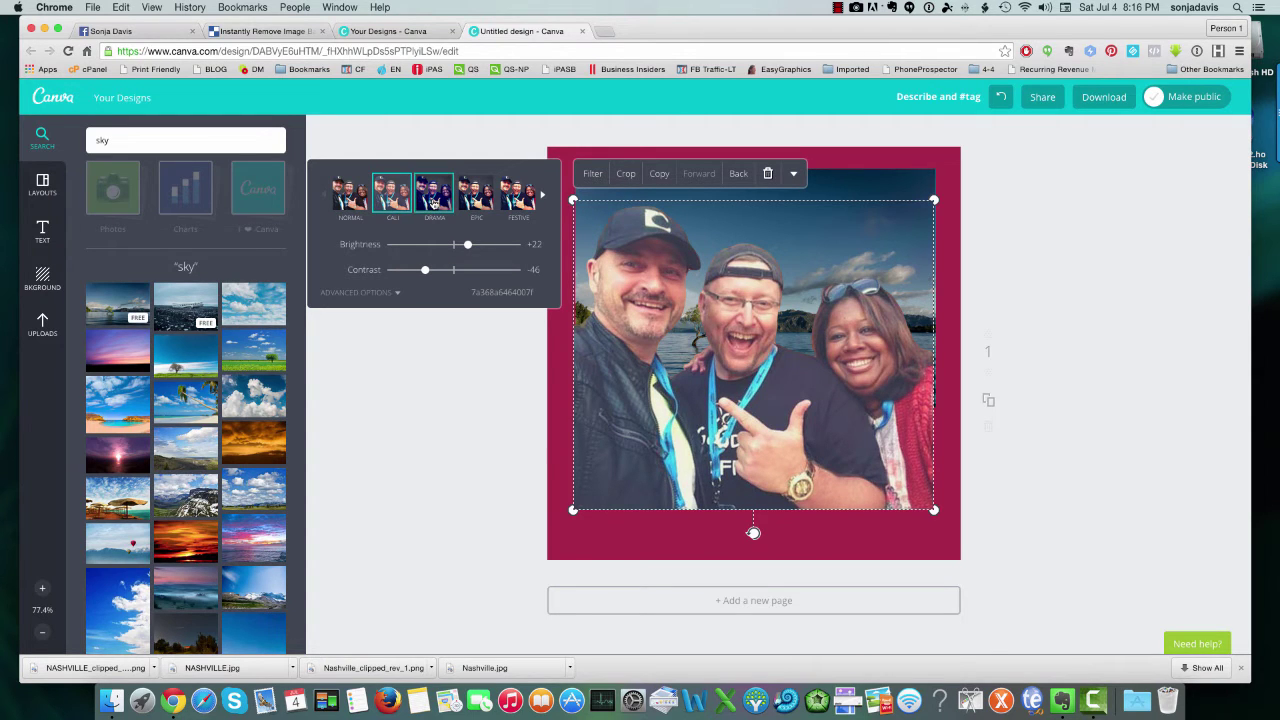
click(433, 200)
click(474, 198)
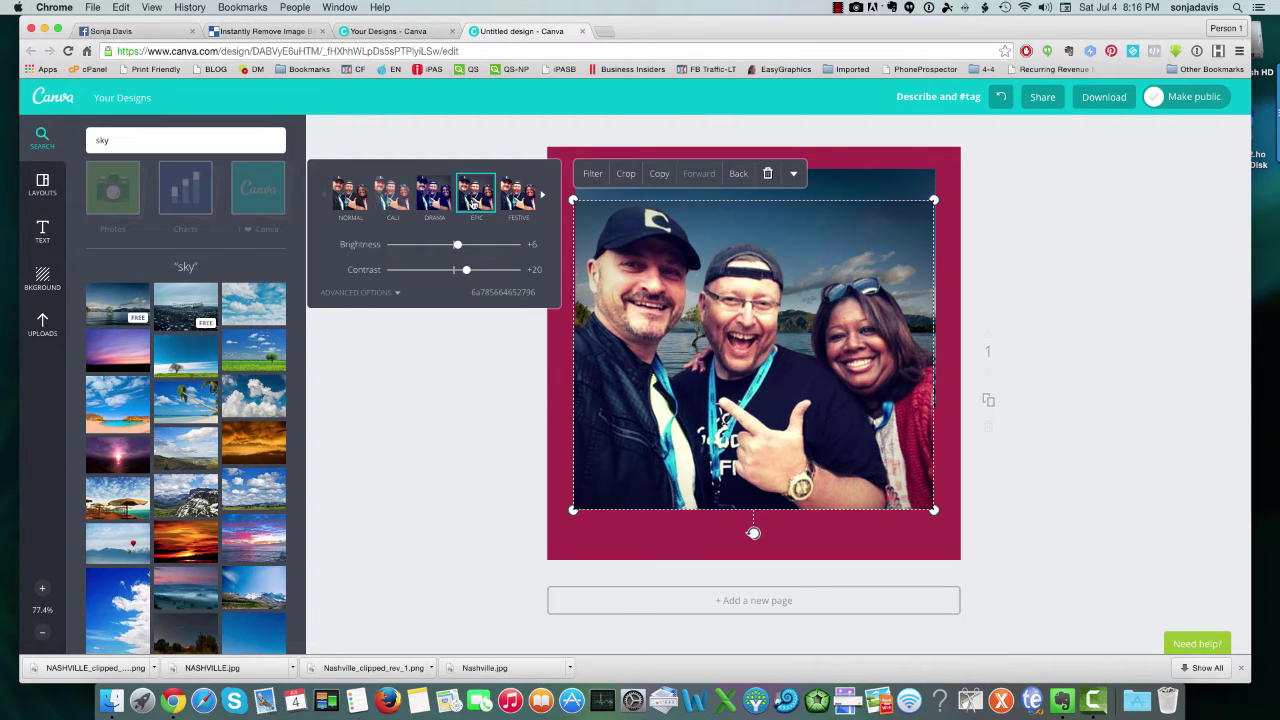
click(519, 203)
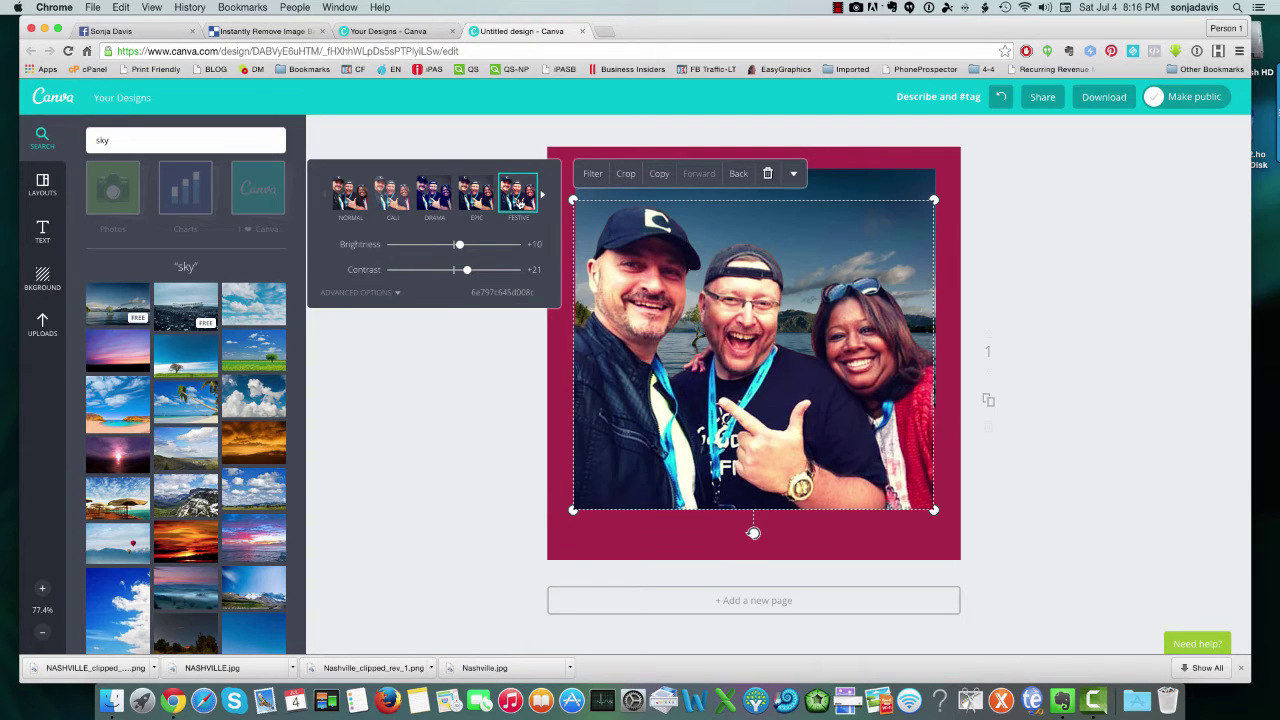
click(543, 194)
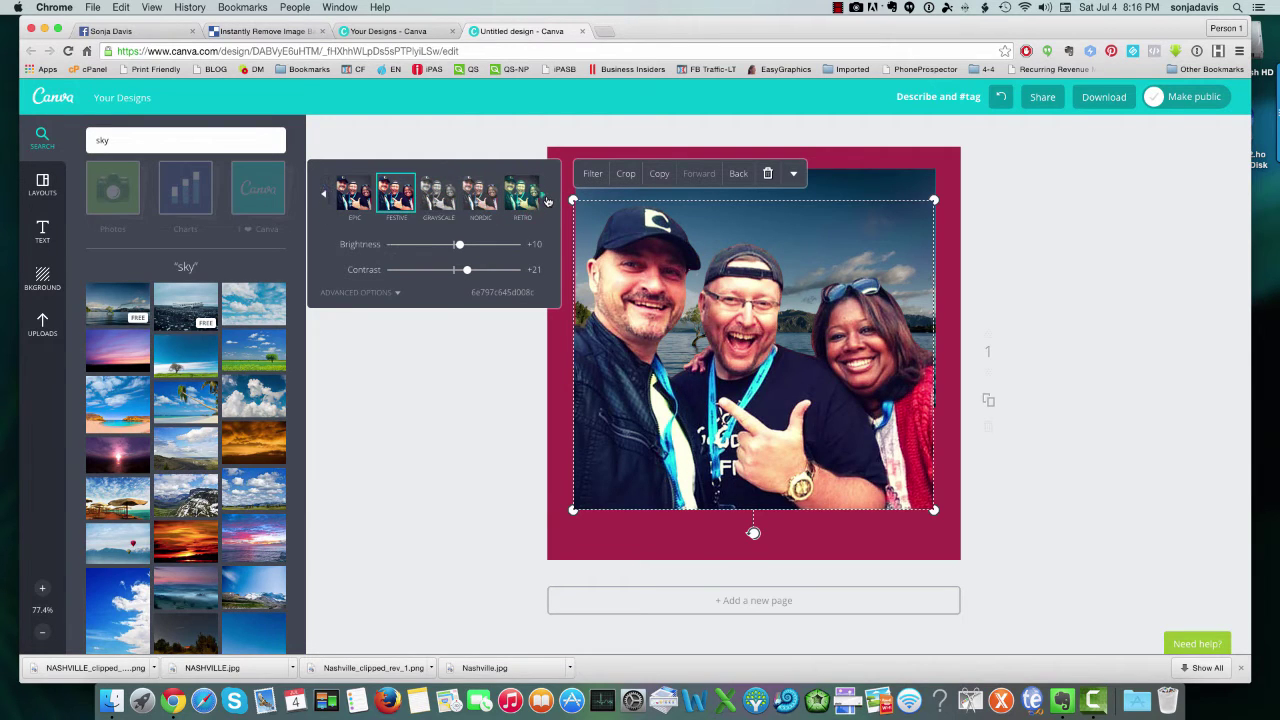
click(430, 205)
click(472, 200)
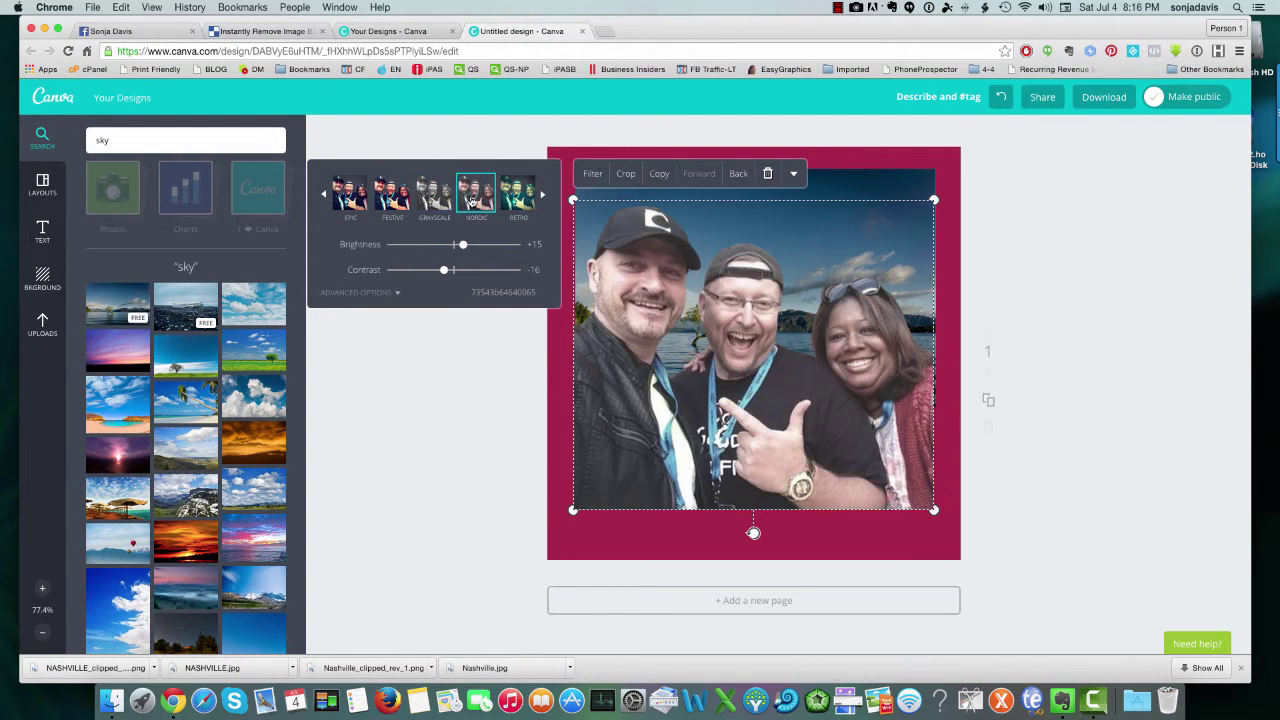
click(518, 196)
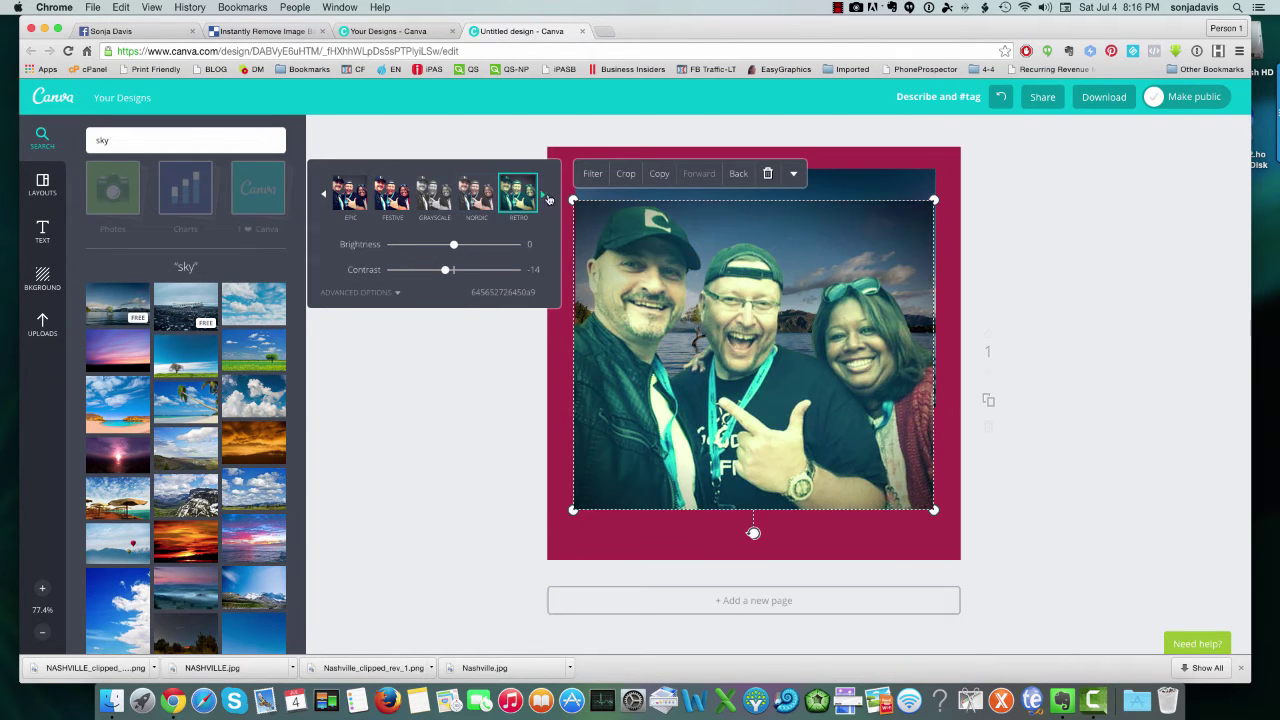
click(541, 196)
click(433, 208)
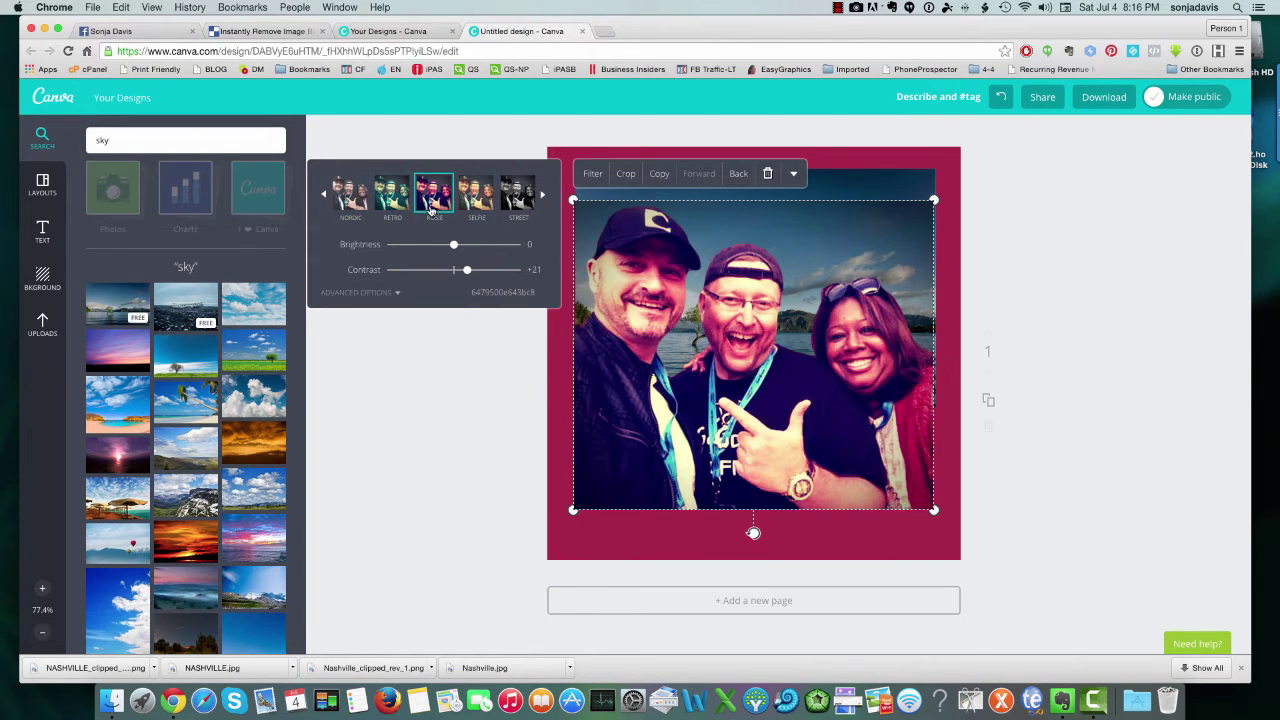
click(477, 206)
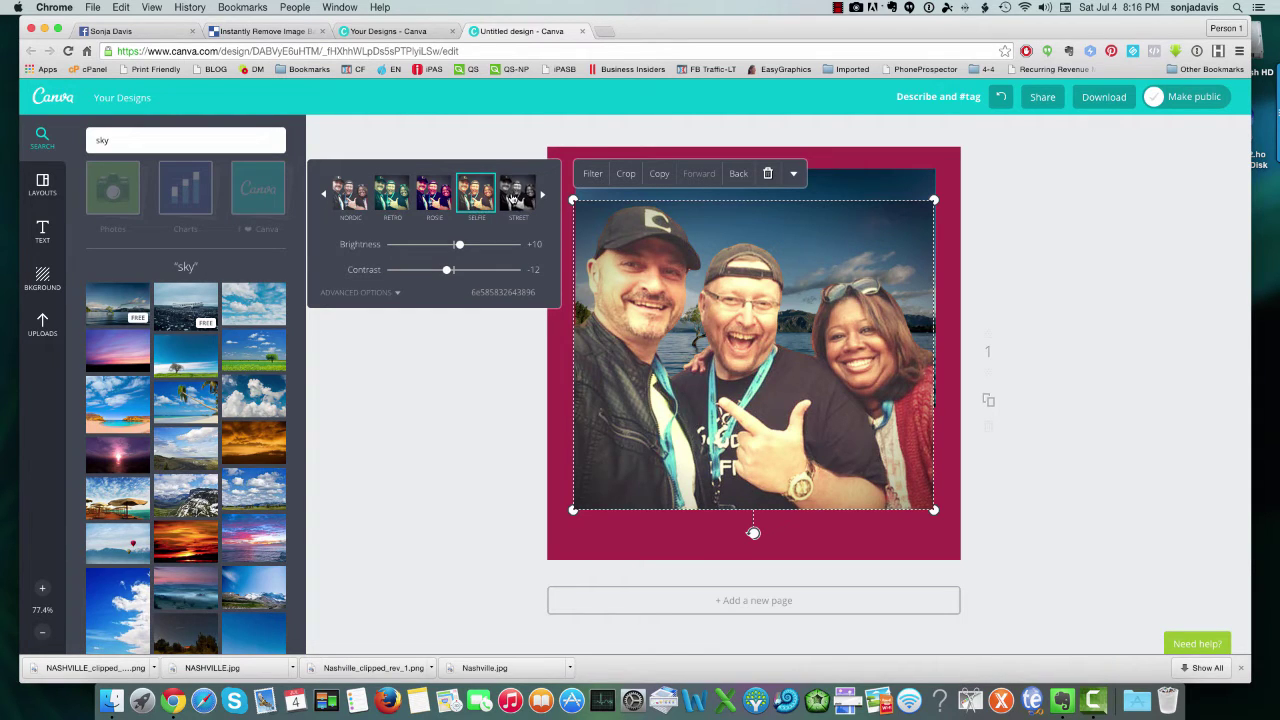
click(512, 198)
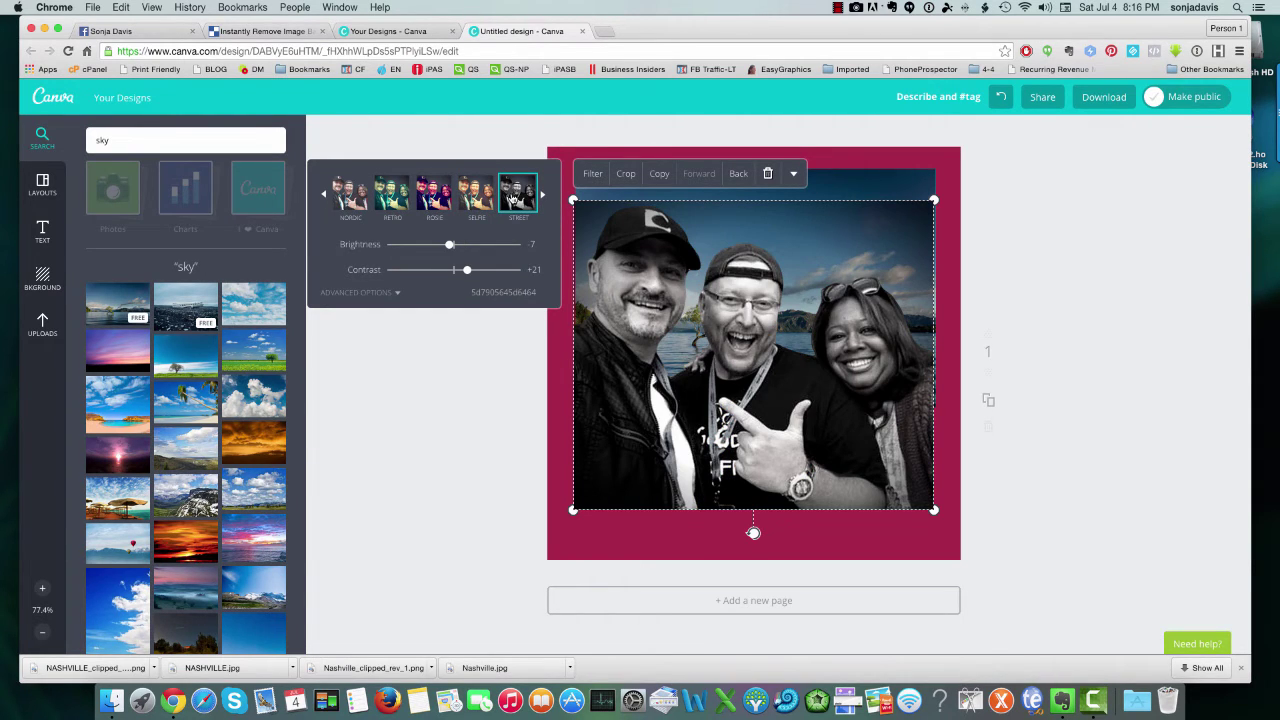
Return to the first set of filters and apply Epic to the group photo
click(323, 200)
click(323, 202)
click(477, 205)
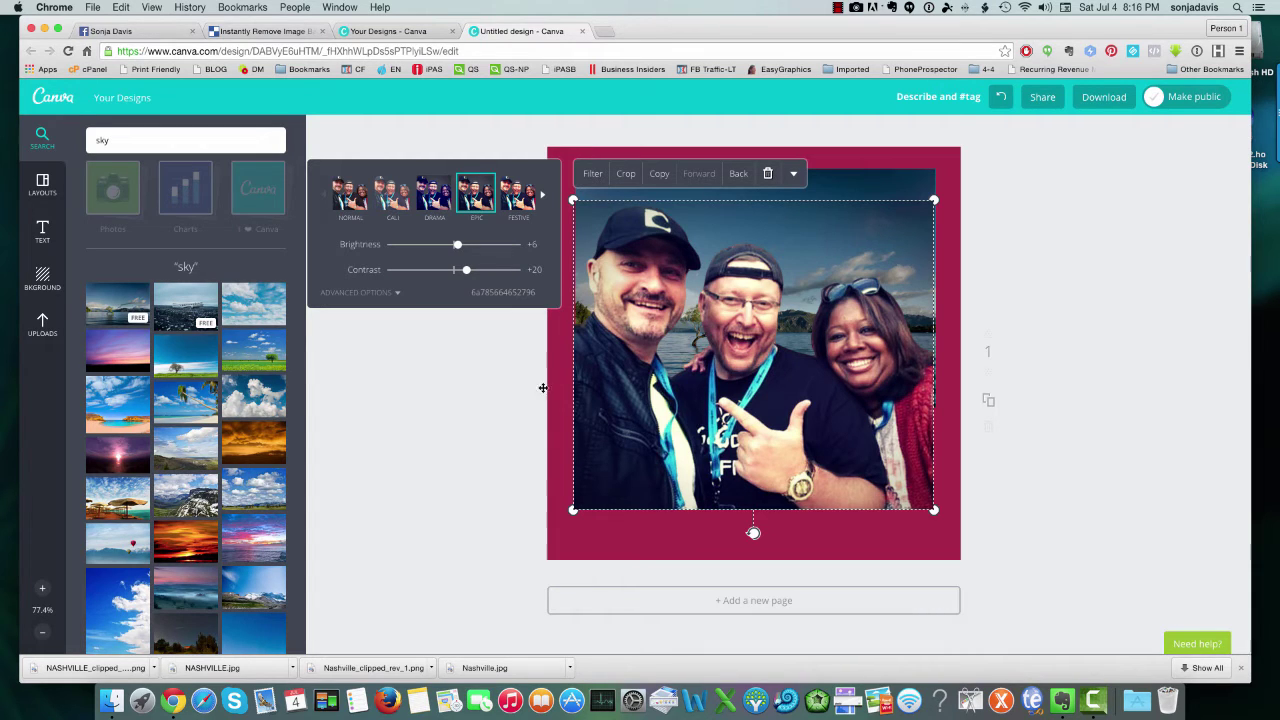
click(628, 538)
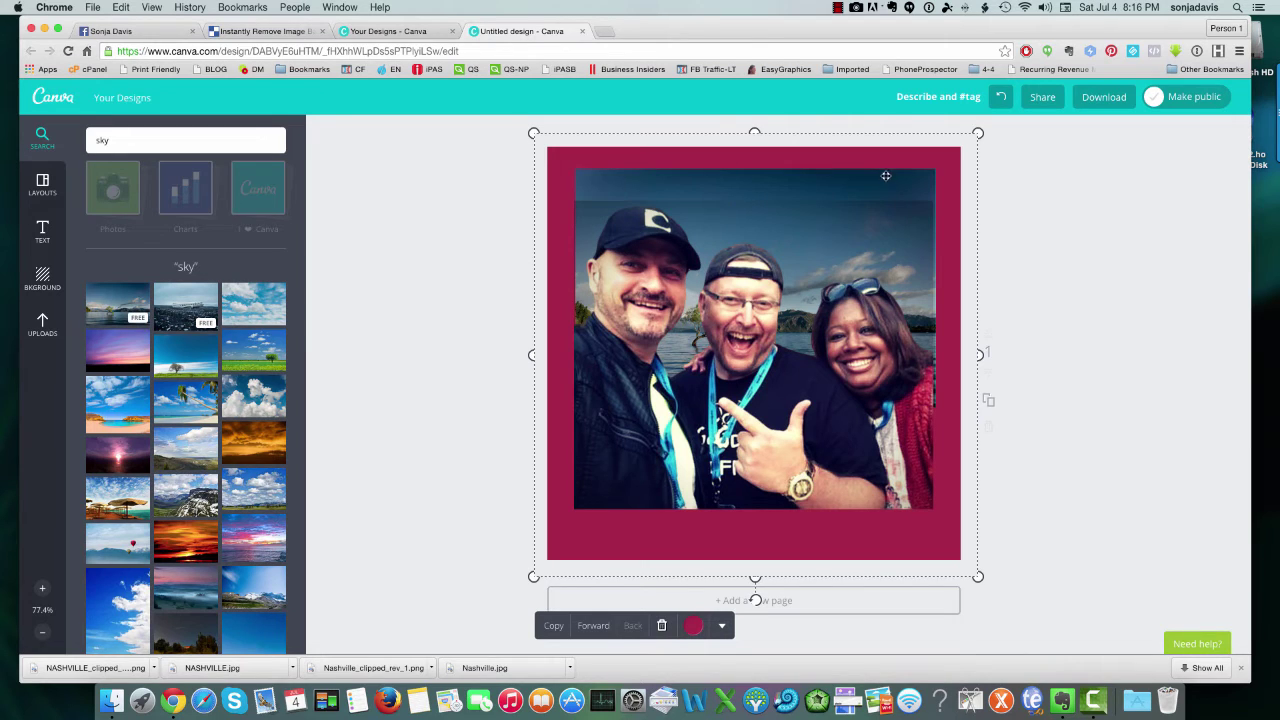
Compare the Epic and Drama filters on the lake photo and settle on the Festive filter
click(824, 182)
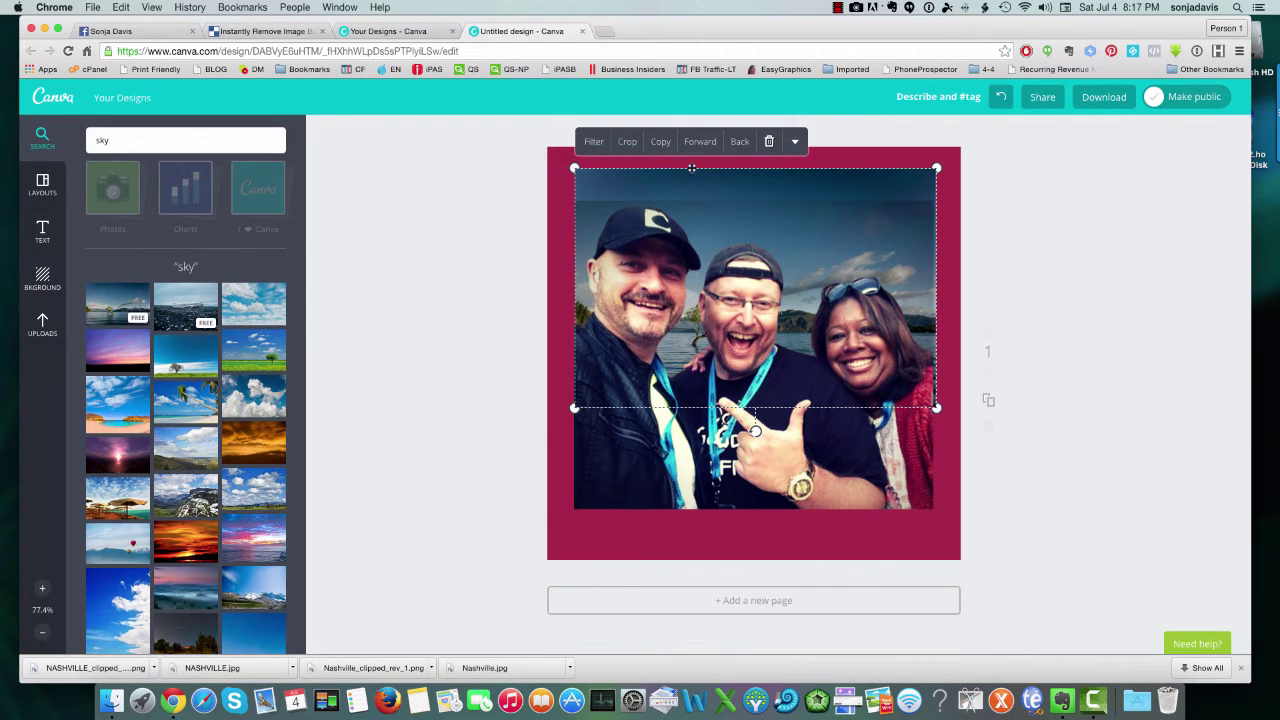
click(592, 143)
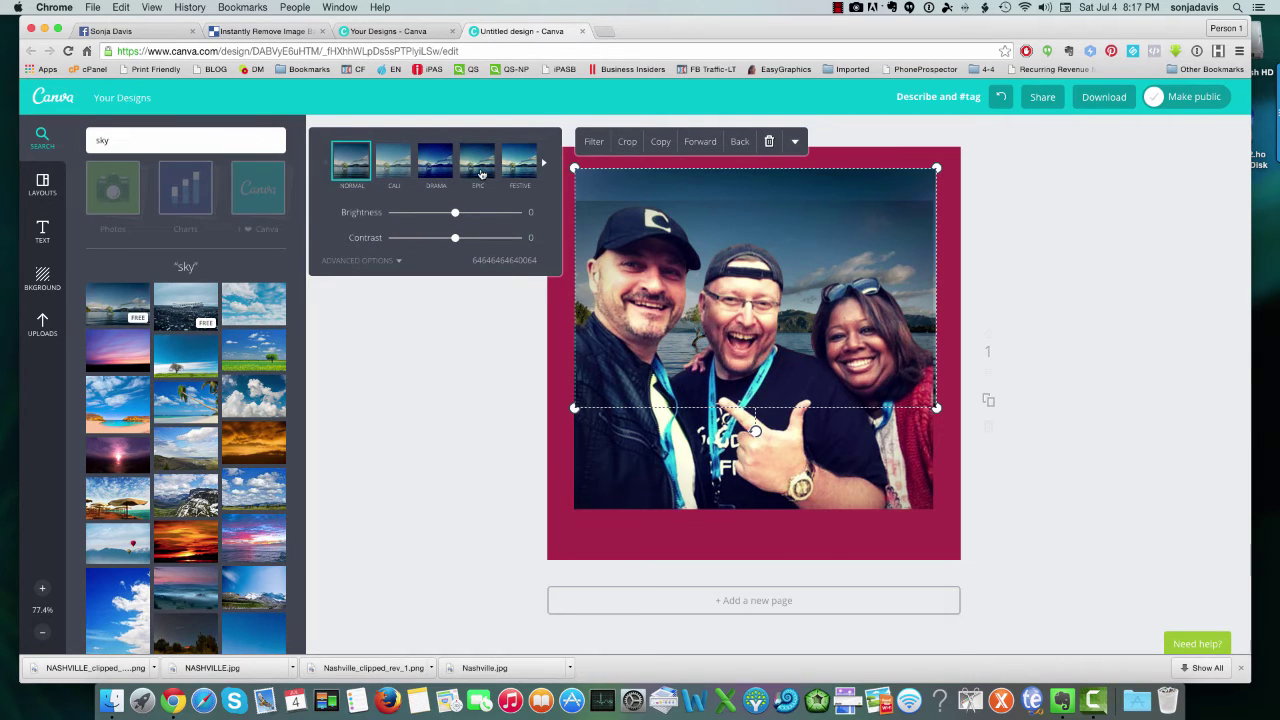
click(479, 172)
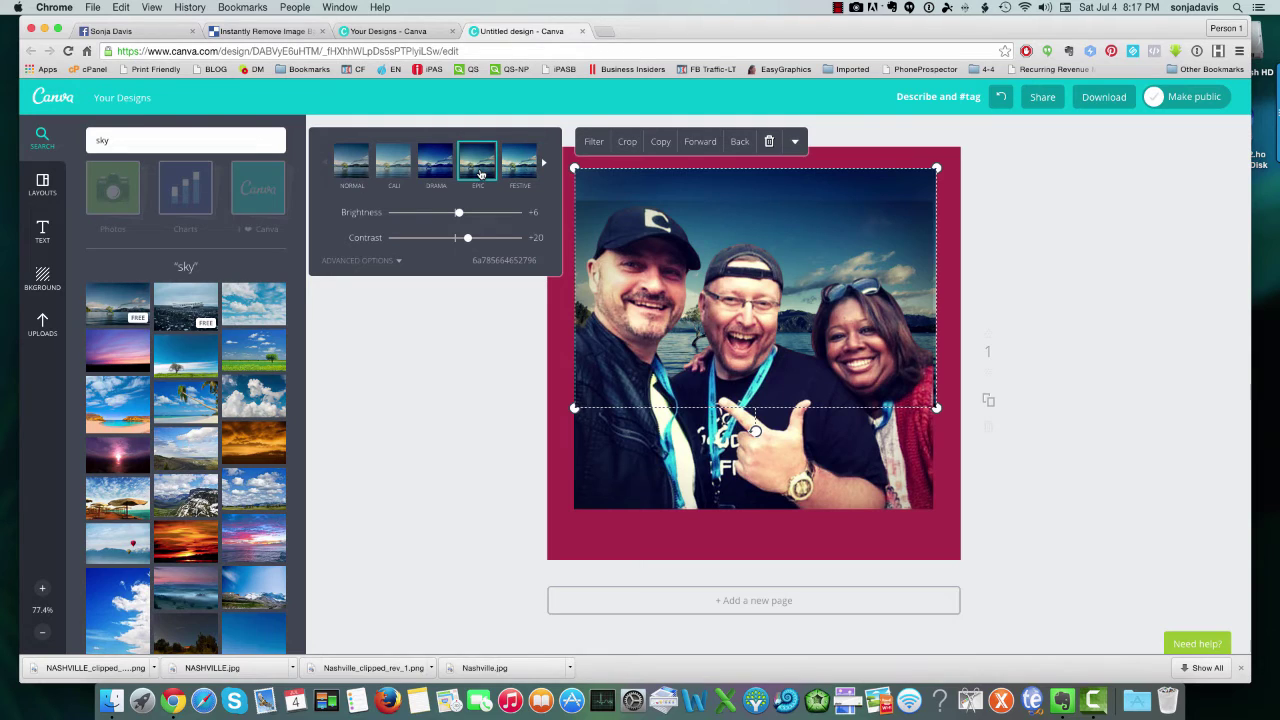
click(439, 171)
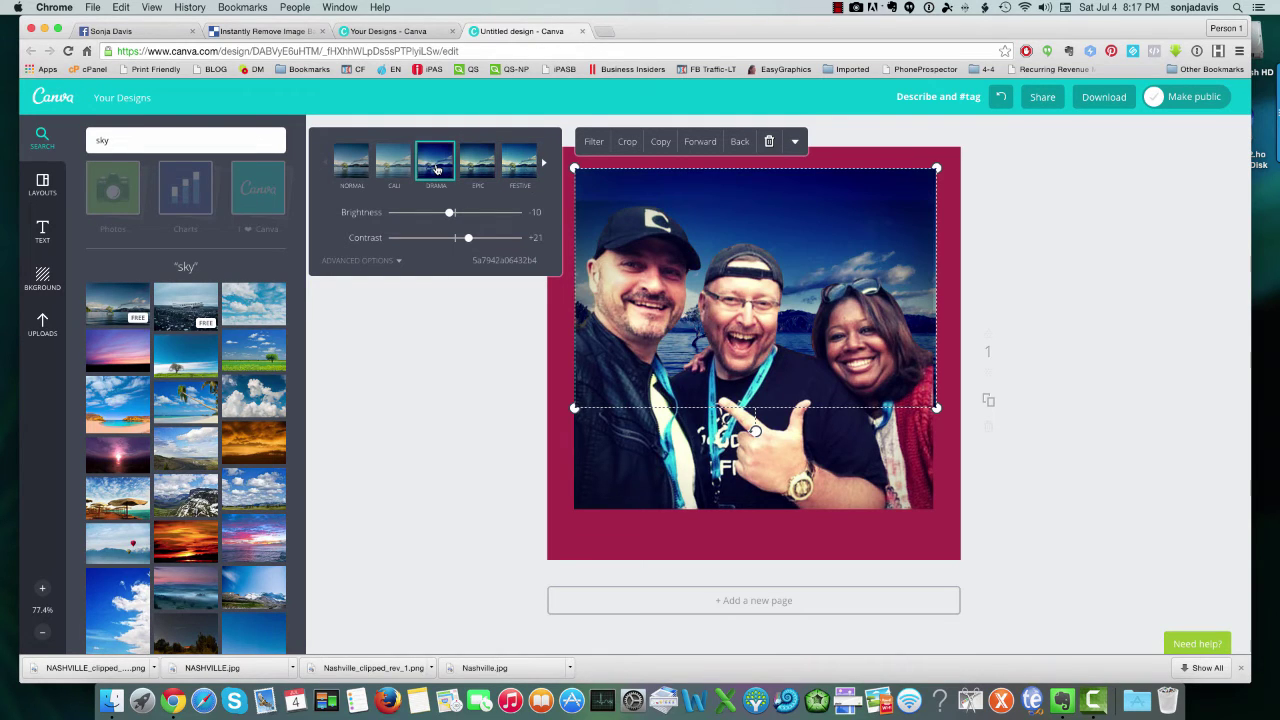
click(479, 168)
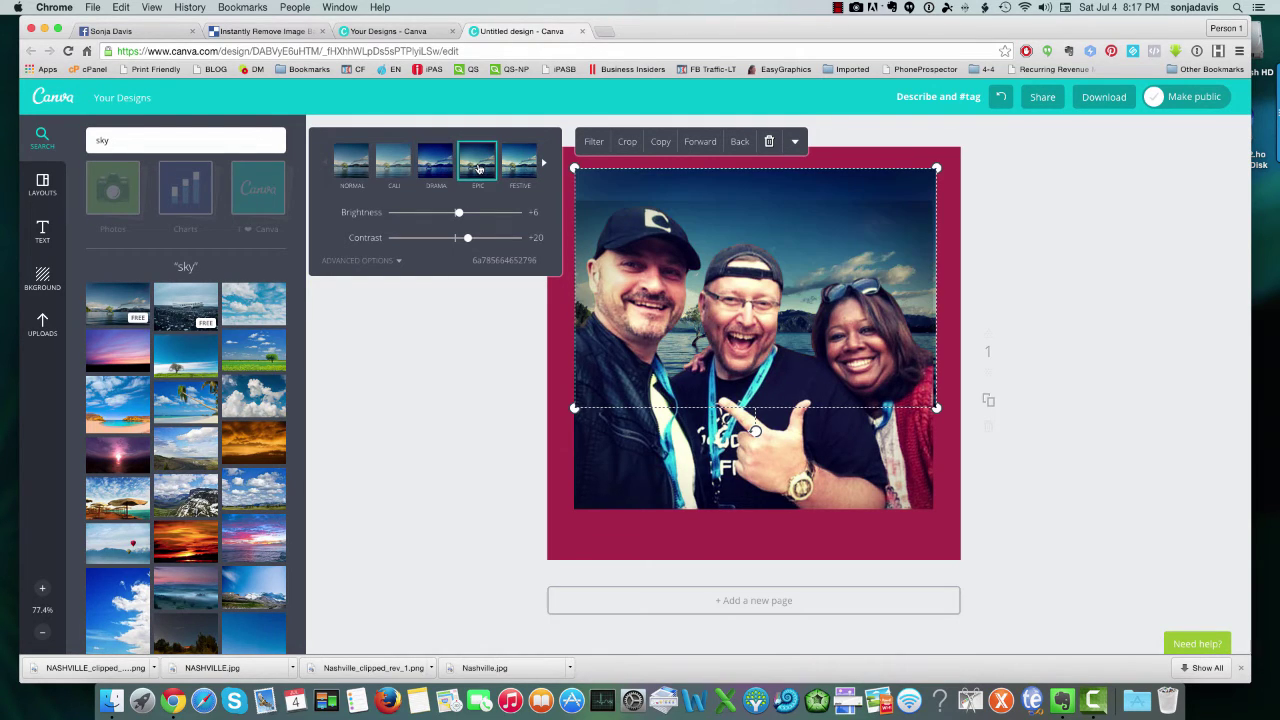
click(518, 168)
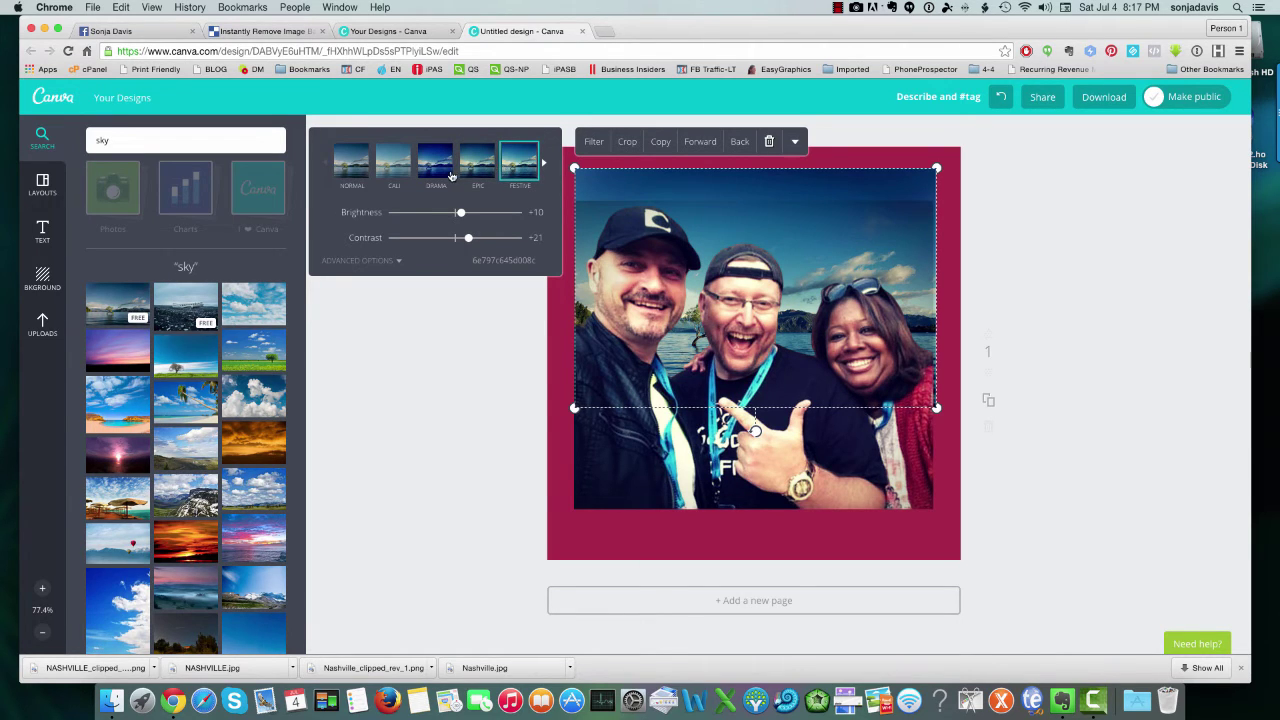
Reset the group photo's filter to Normal and deselect the photo
click(689, 474)
click(689, 474)
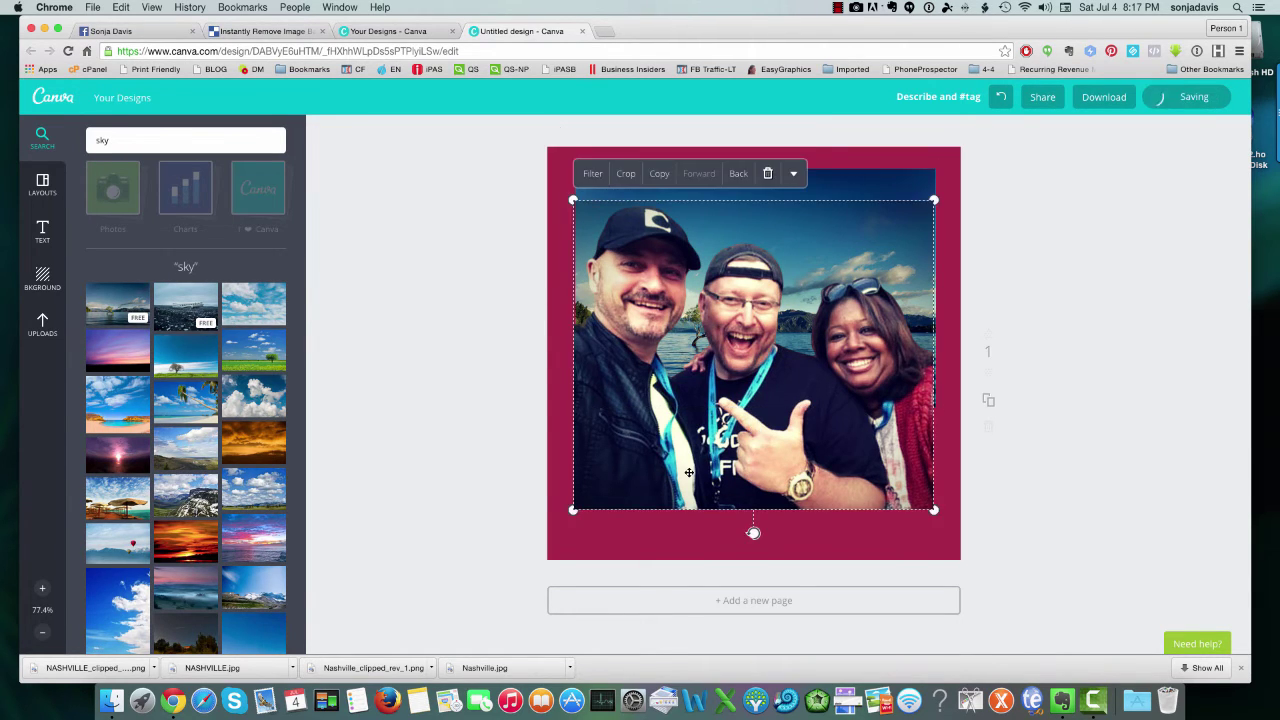
click(593, 174)
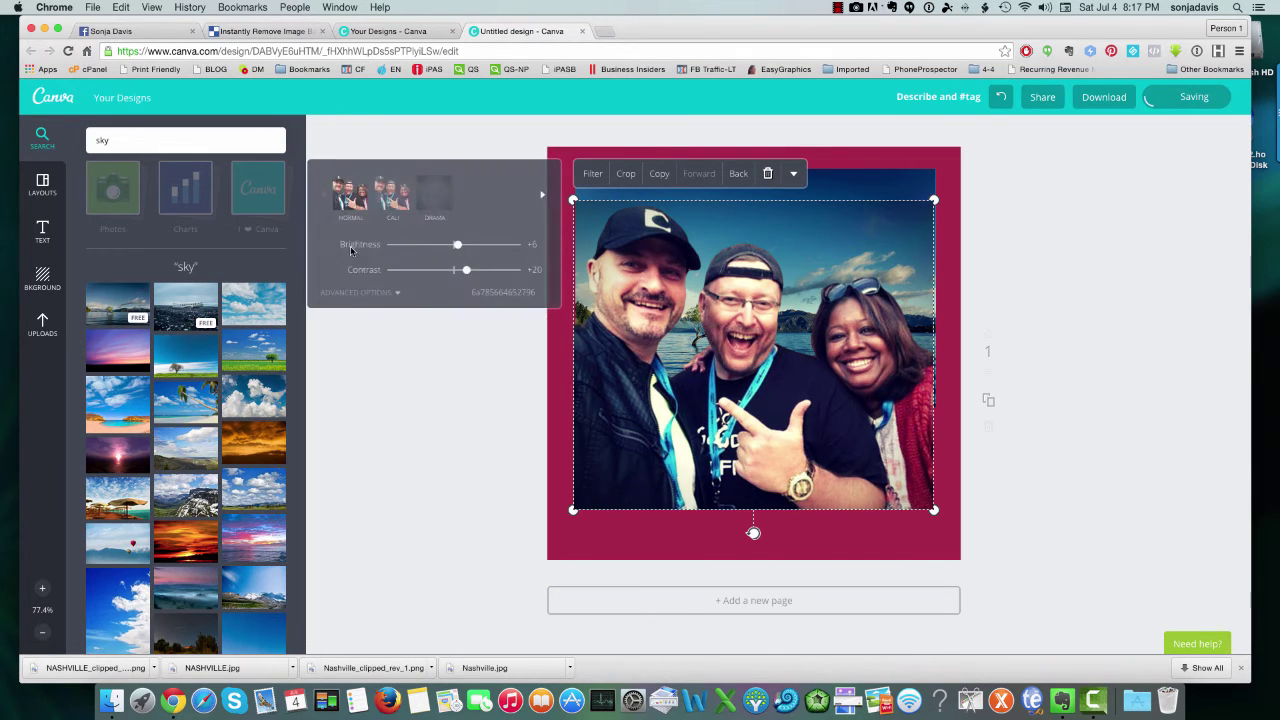
click(437, 412)
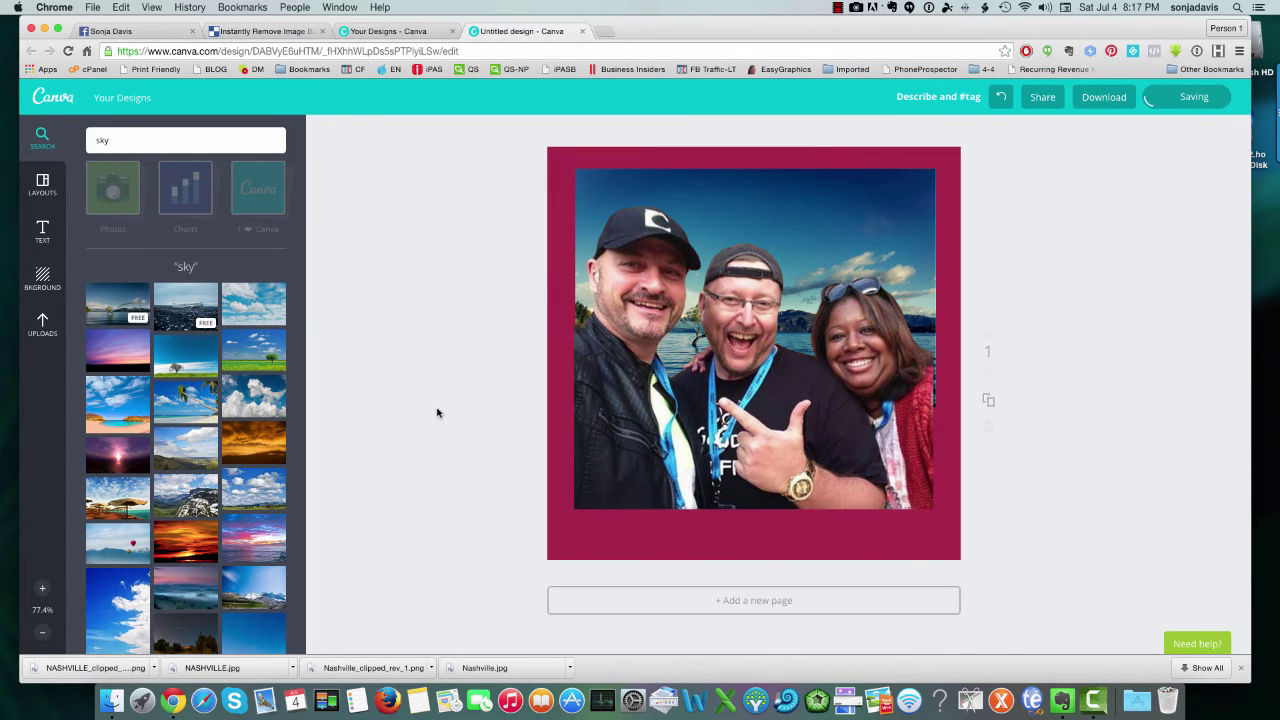
Try the Drama, Epic and Cali filters on the lake photo again, finishing back on Festive
click(821, 194)
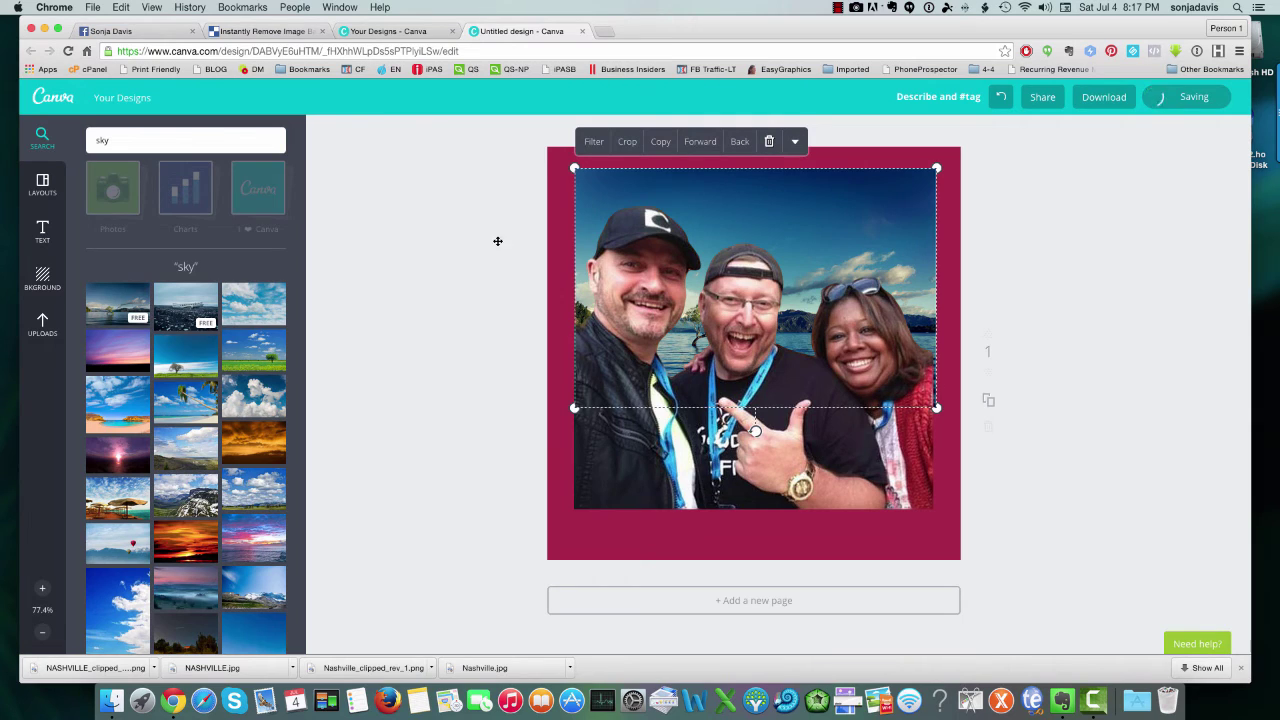
click(593, 141)
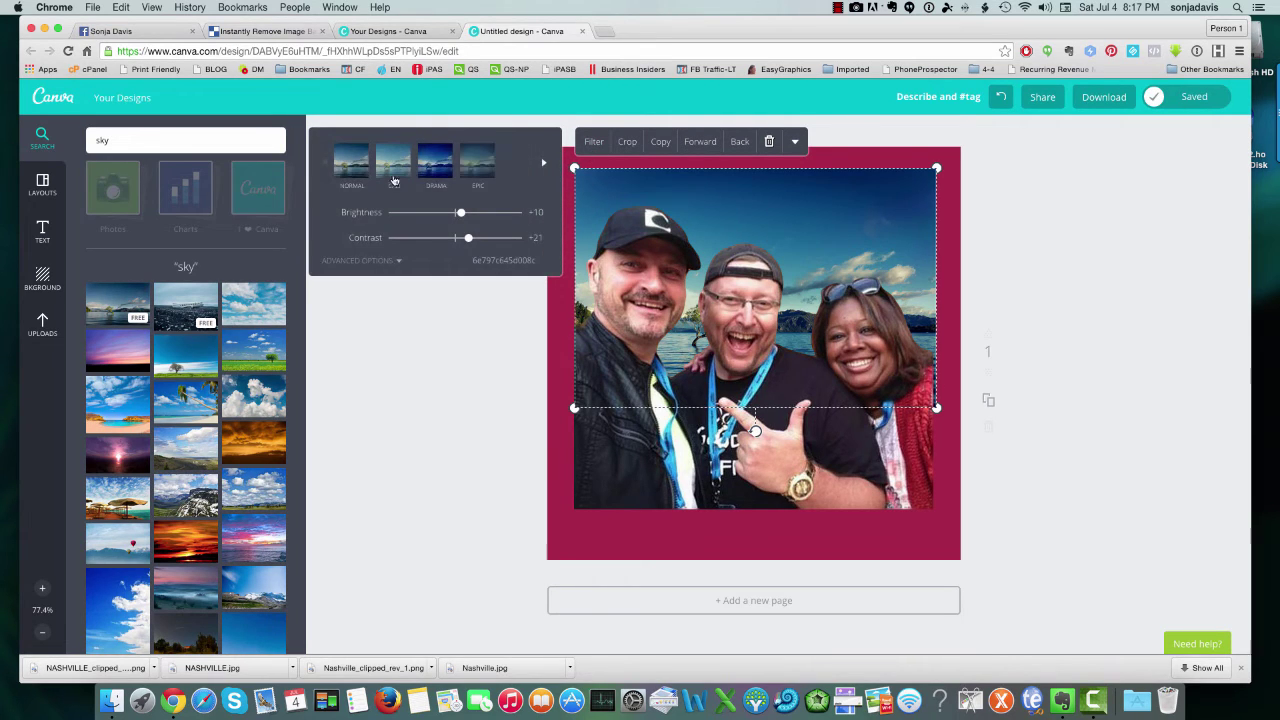
click(437, 170)
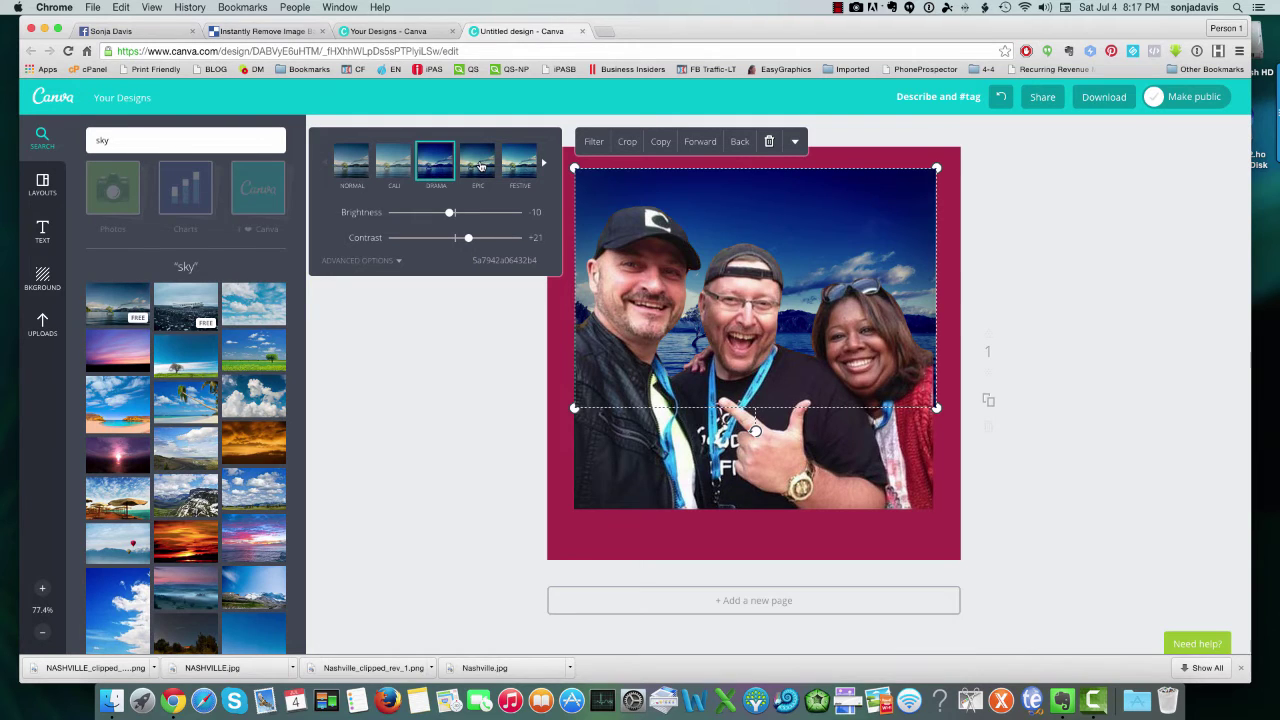
click(479, 166)
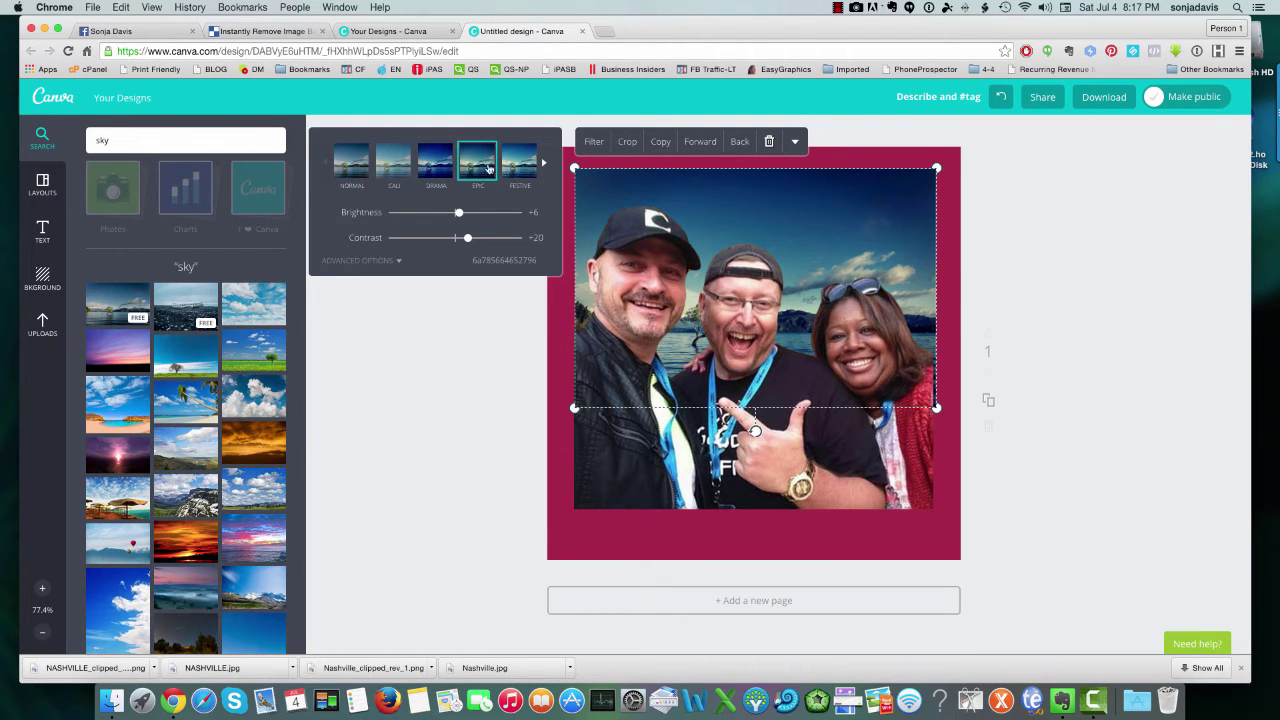
click(392, 170)
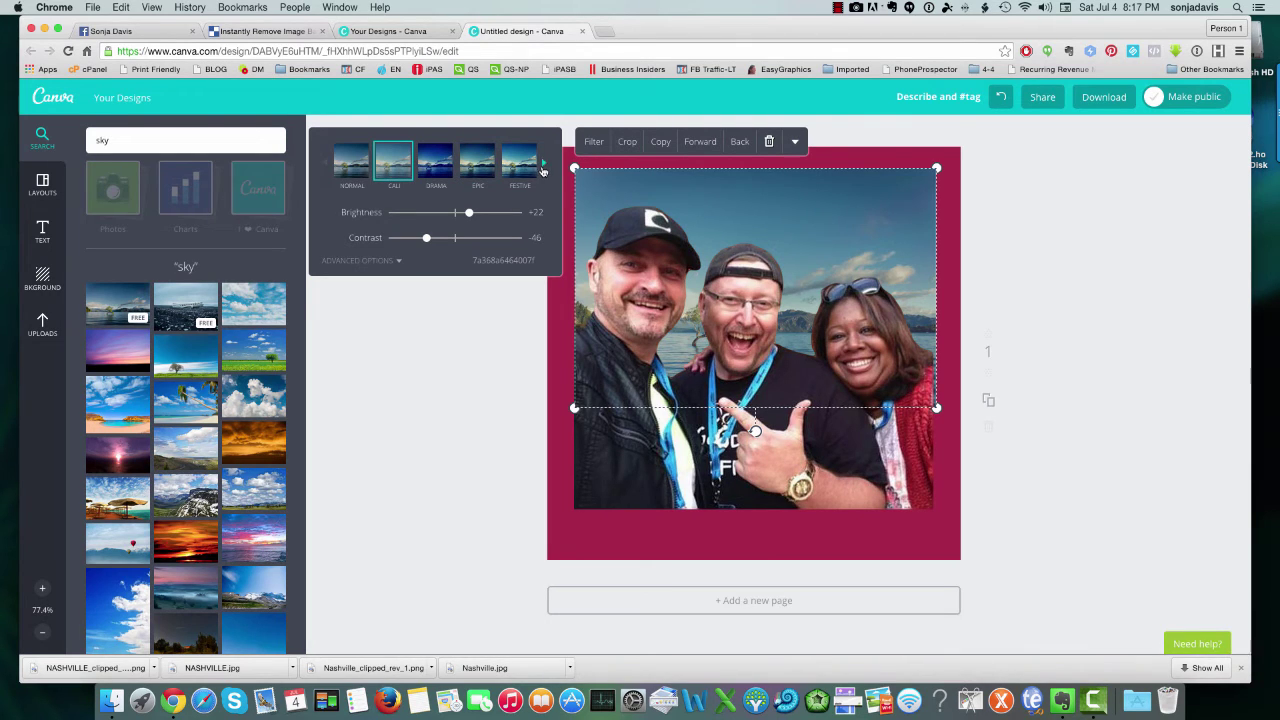
click(544, 166)
click(386, 170)
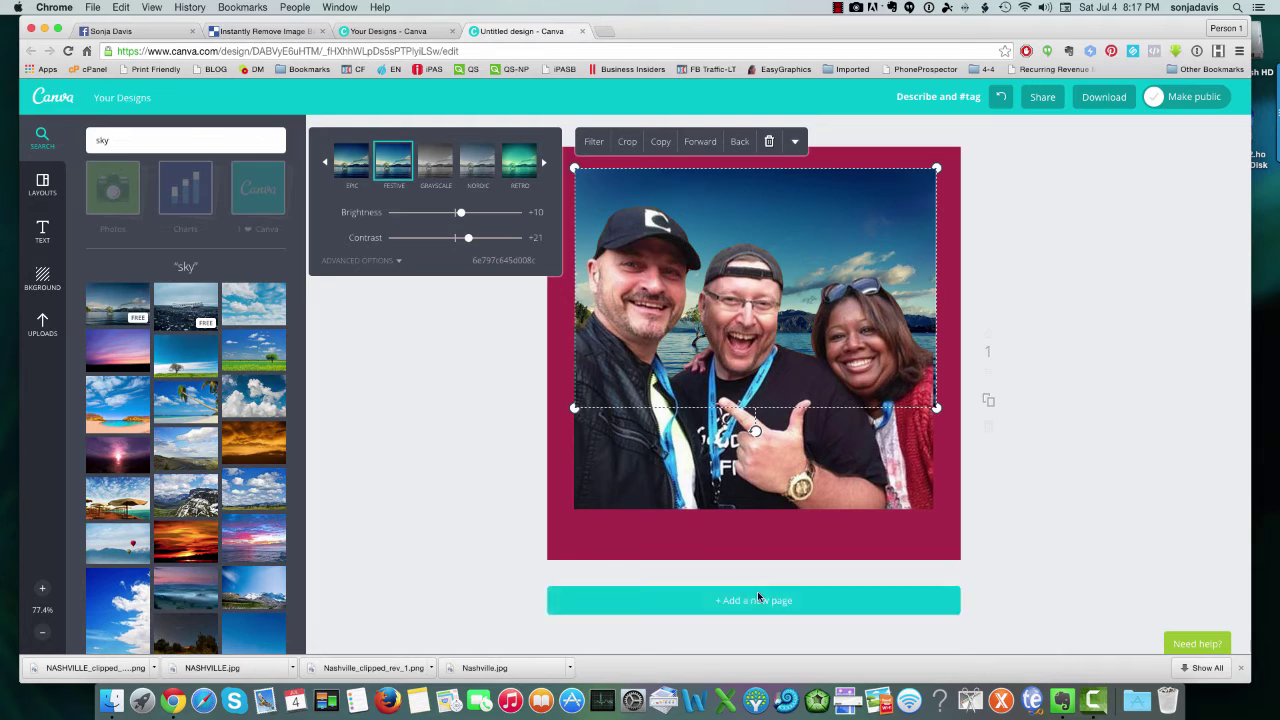
click(745, 544)
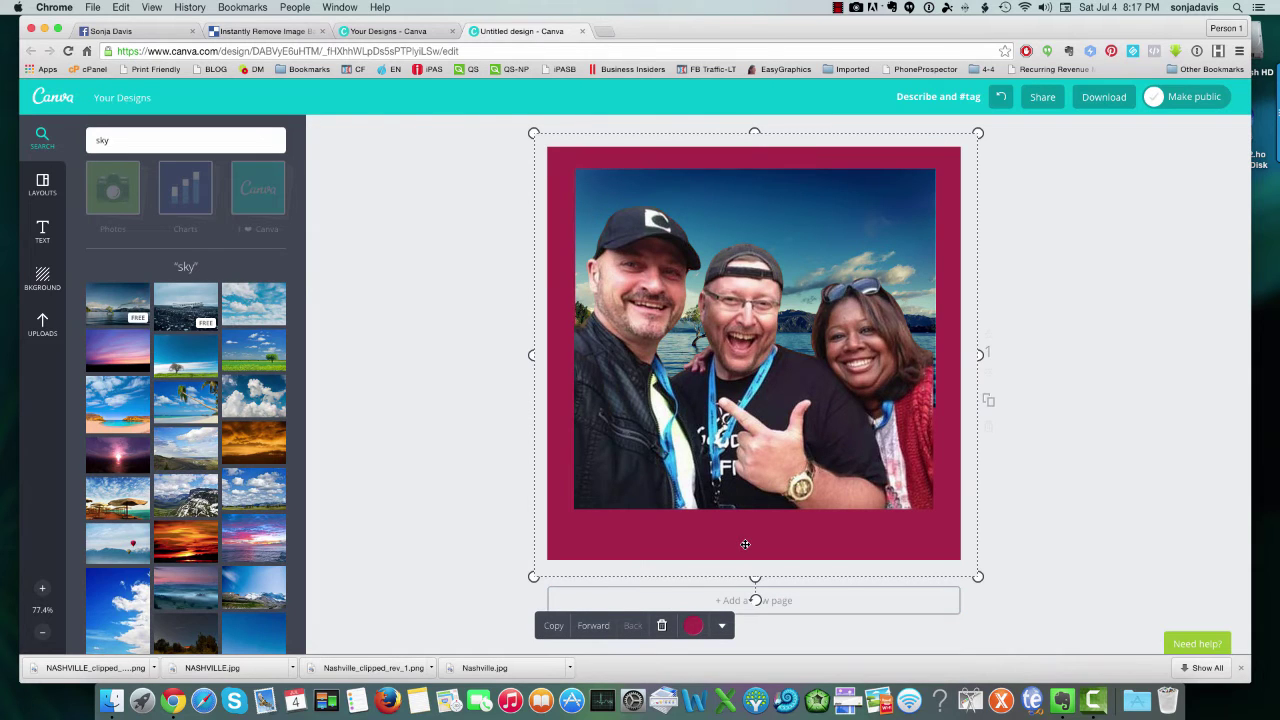
Enlarge the group photo very slightly so its side edge lines up with the lake photo
click(770, 471)
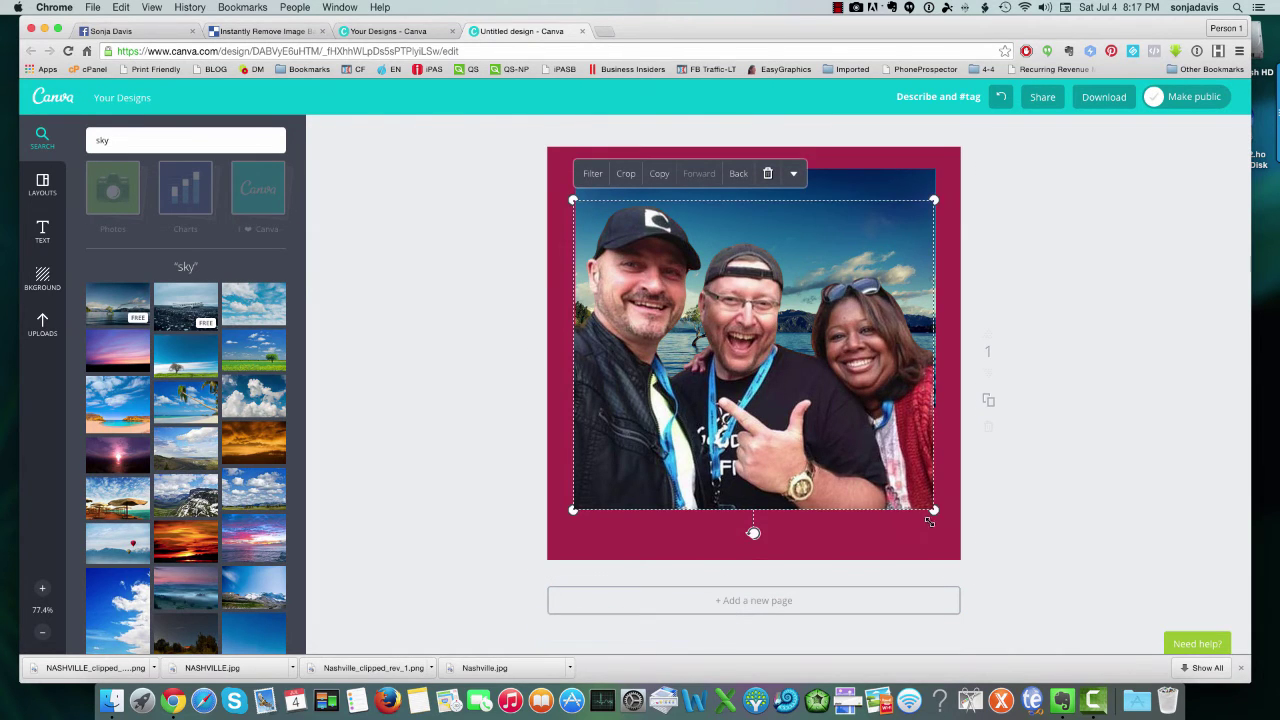
drag(934, 511, 936, 512)
click(859, 548)
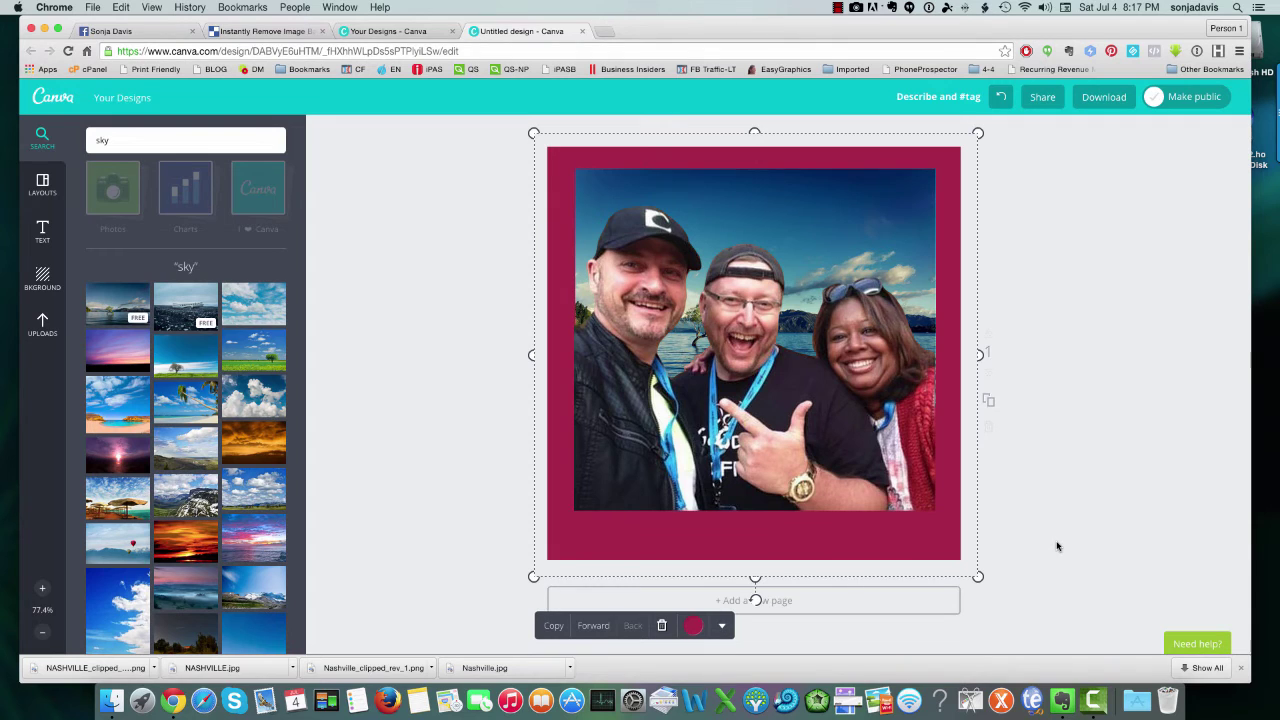
Move the group photo down out of the way, then shrink the lake photo and centre it horizontally near the page's upper edge
drag(808, 220, 784, 295)
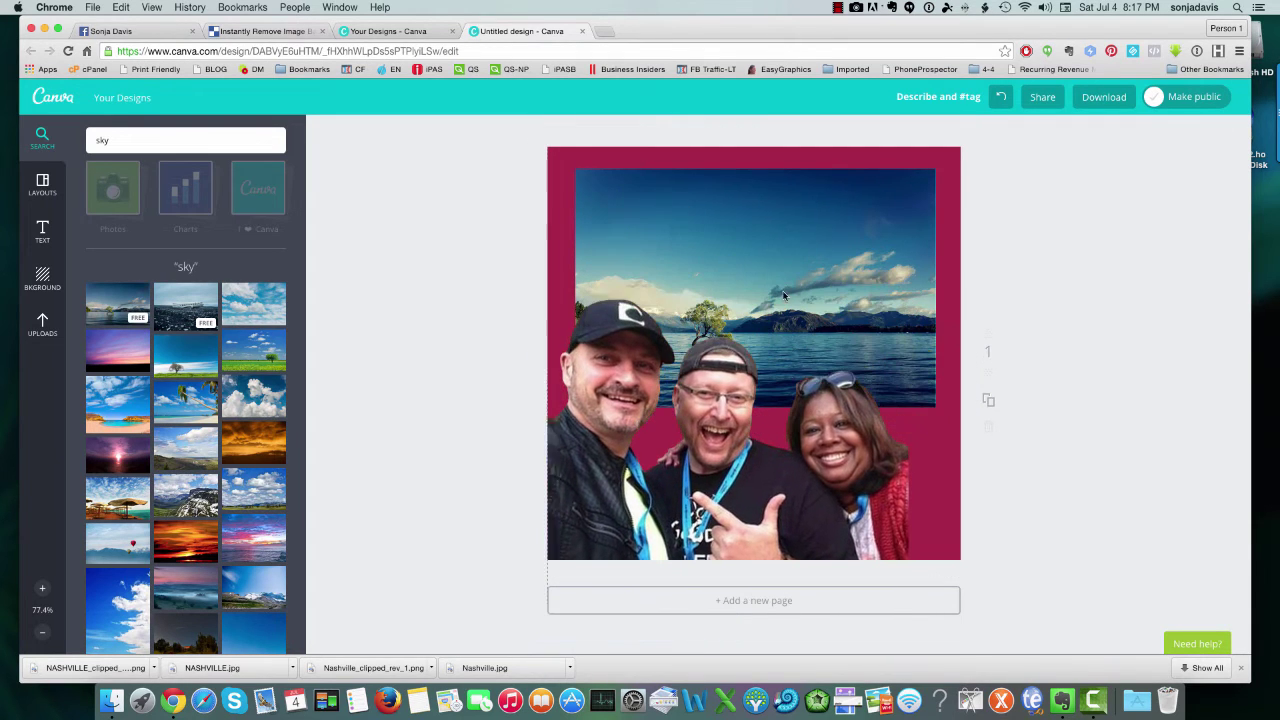
click(784, 295)
drag(933, 405, 874, 366)
drag(777, 293, 810, 296)
drag(904, 367, 928, 383)
drag(604, 170, 586, 157)
drag(684, 202, 682, 210)
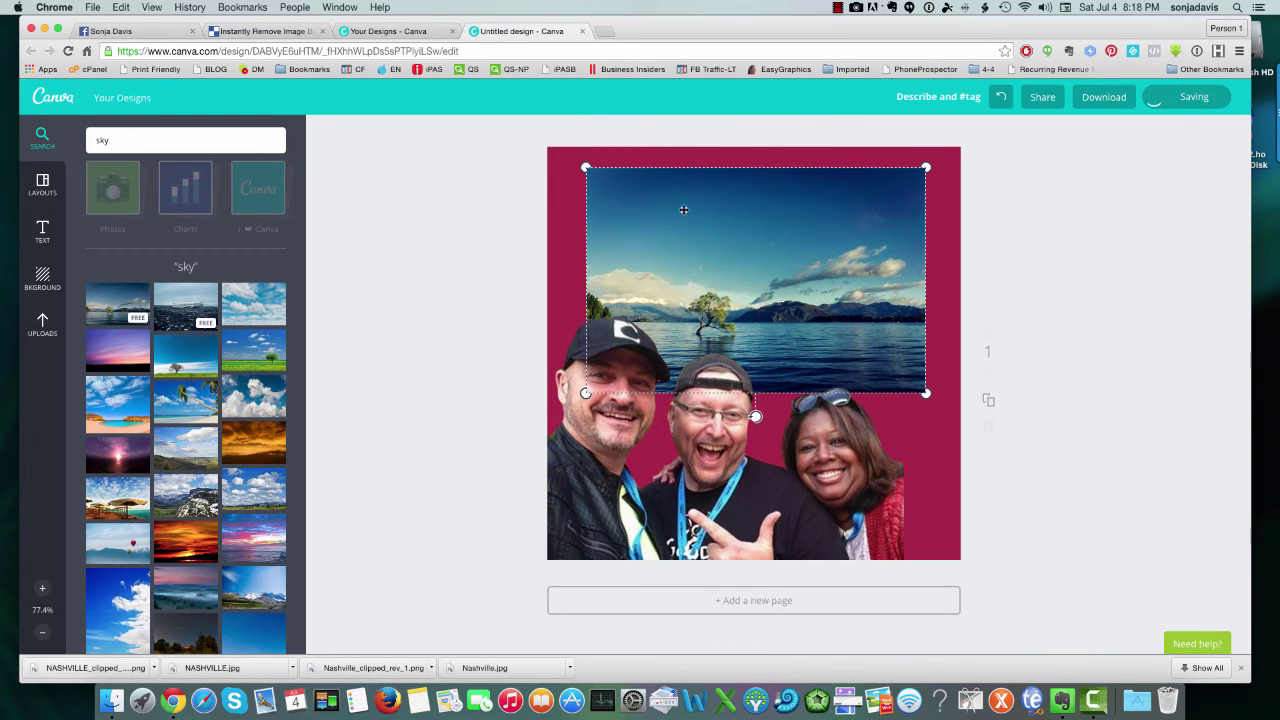
Move the group photo back up over the smaller lake photo and scale it to match the lake photo's width
drag(739, 421, 771, 309)
click(938, 499)
drag(938, 499, 908, 481)
drag(848, 443, 866, 441)
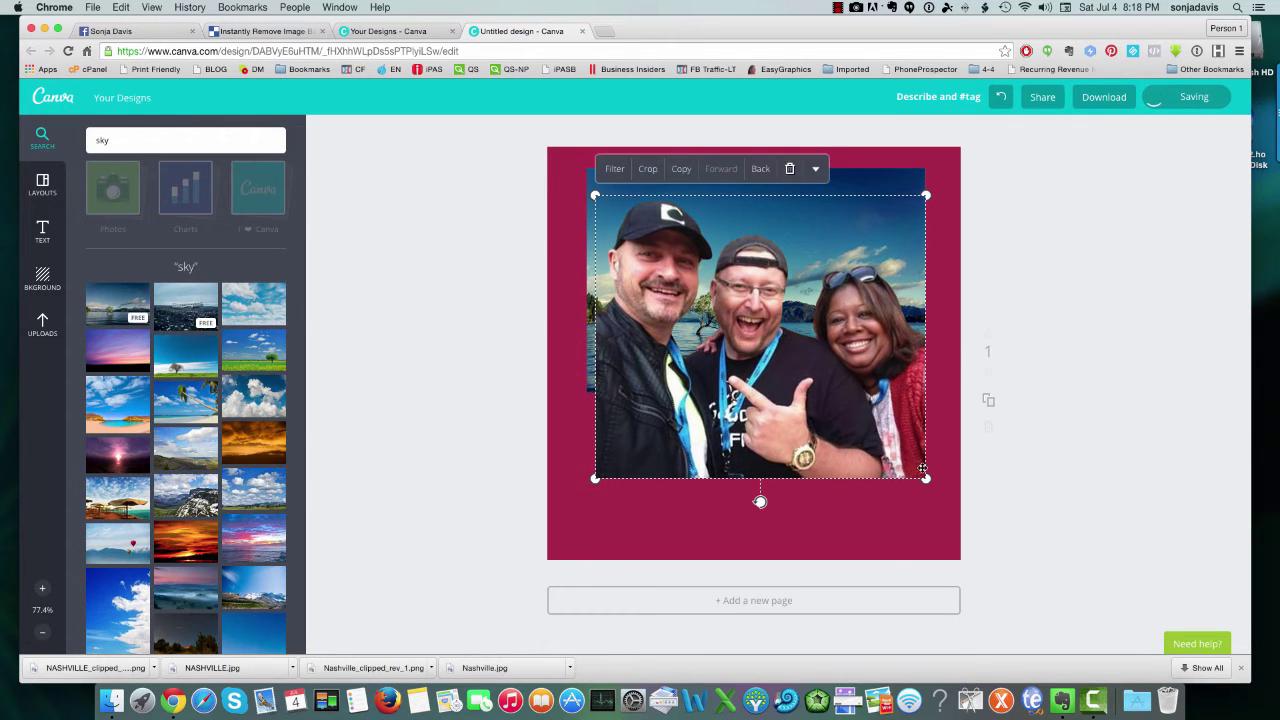
drag(926, 479, 869, 453)
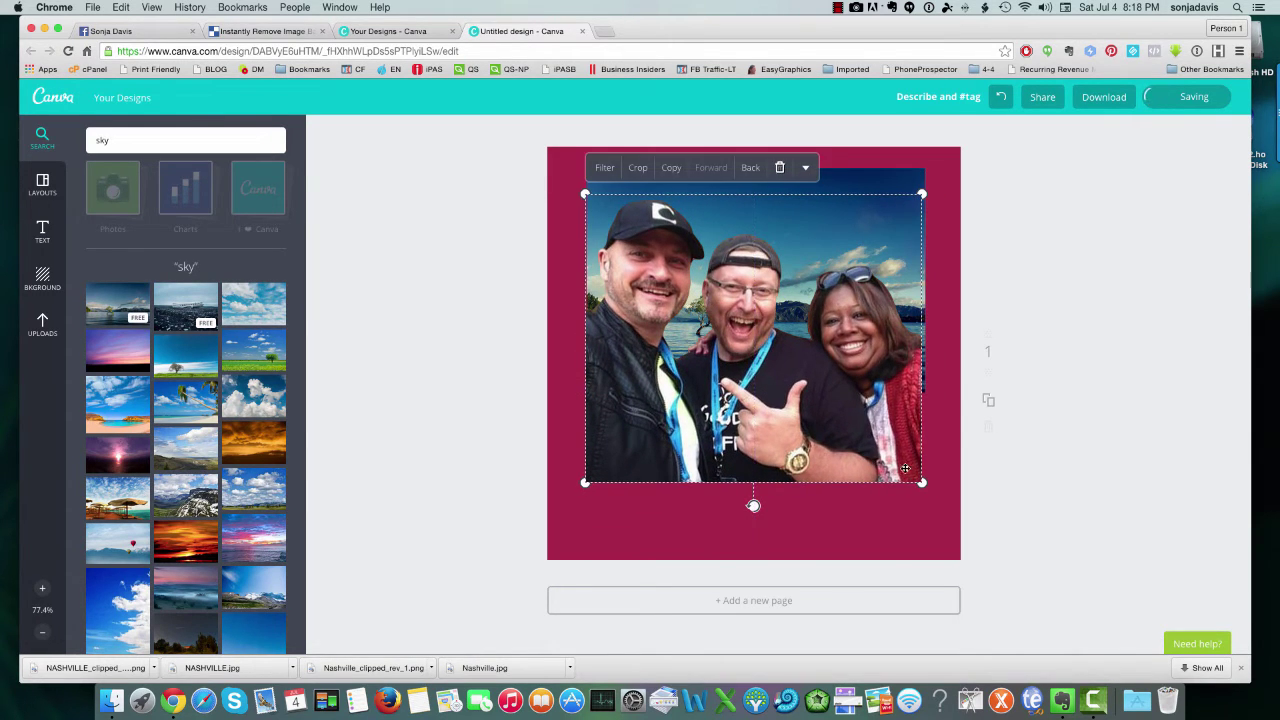
Enlarge the group photo very slightly to the lake photo's edge and move it down off the sky
drag(926, 484, 928, 486)
click(874, 498)
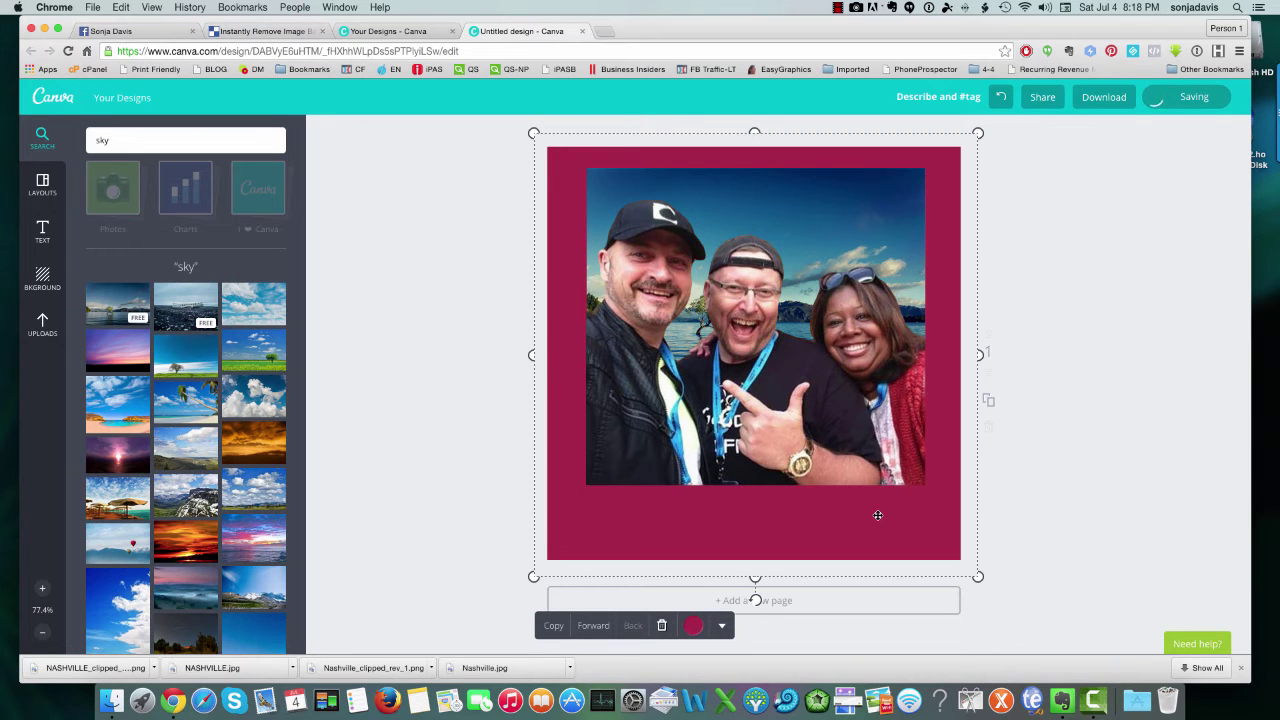
click(663, 228)
drag(666, 275, 646, 404)
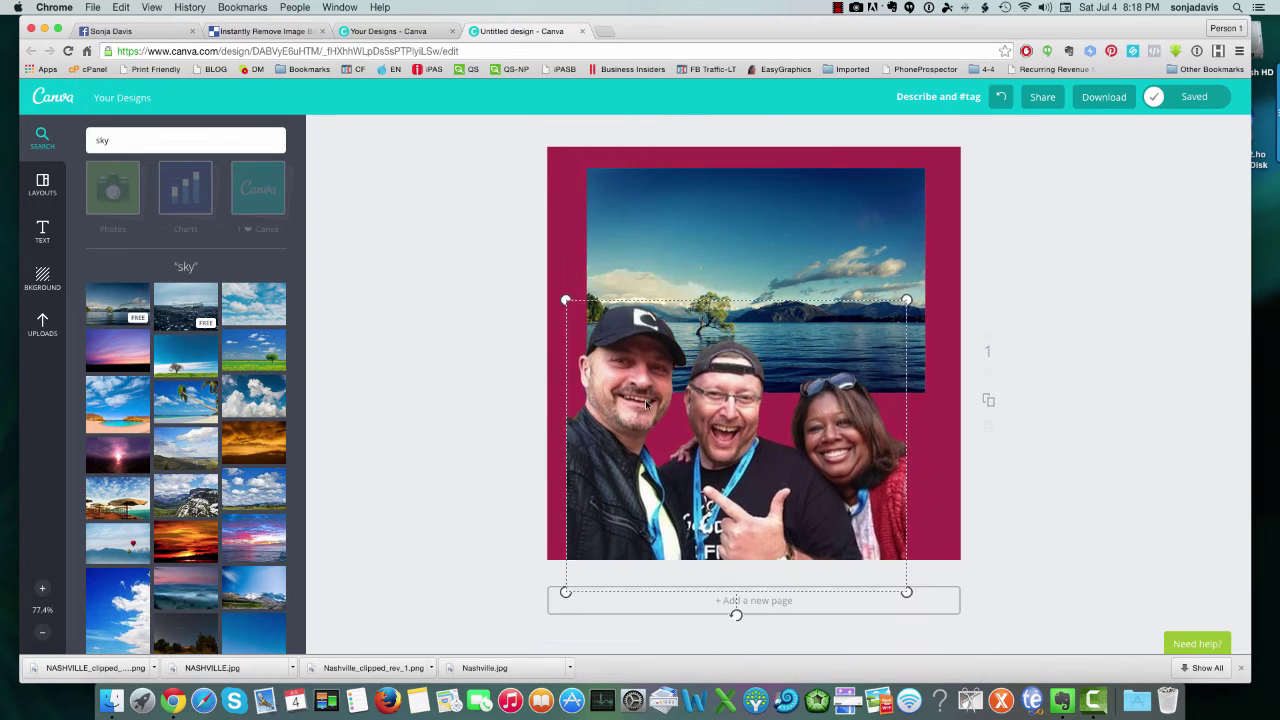
Enlarge the lake photo towards both sides so only a narrow red border remains around its upper part
click(605, 192)
drag(587, 168, 571, 157)
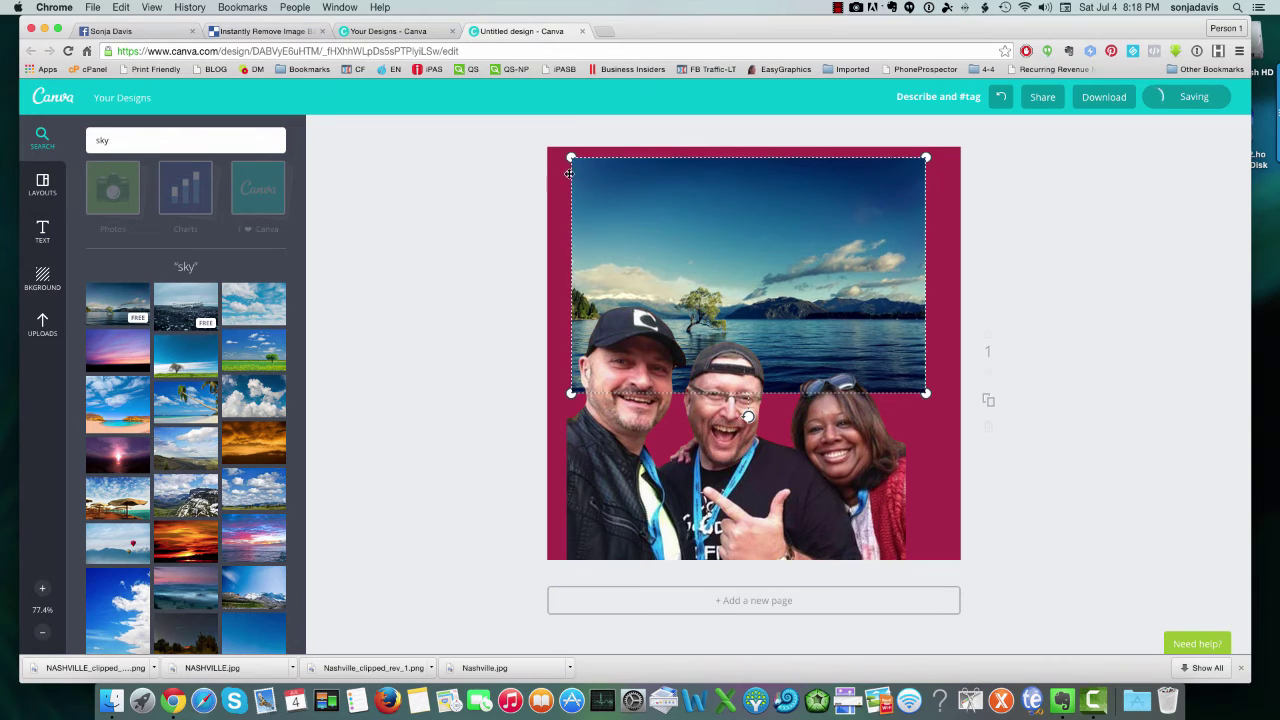
drag(707, 198, 710, 207)
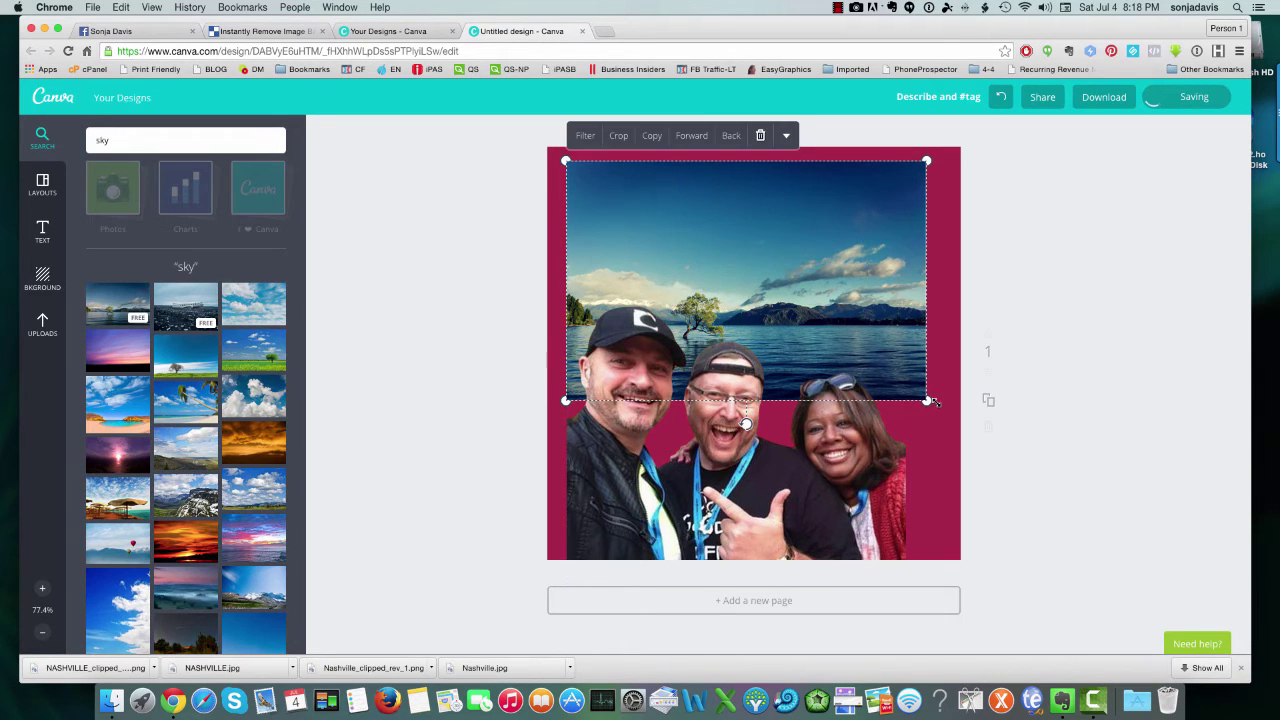
drag(933, 402, 951, 414)
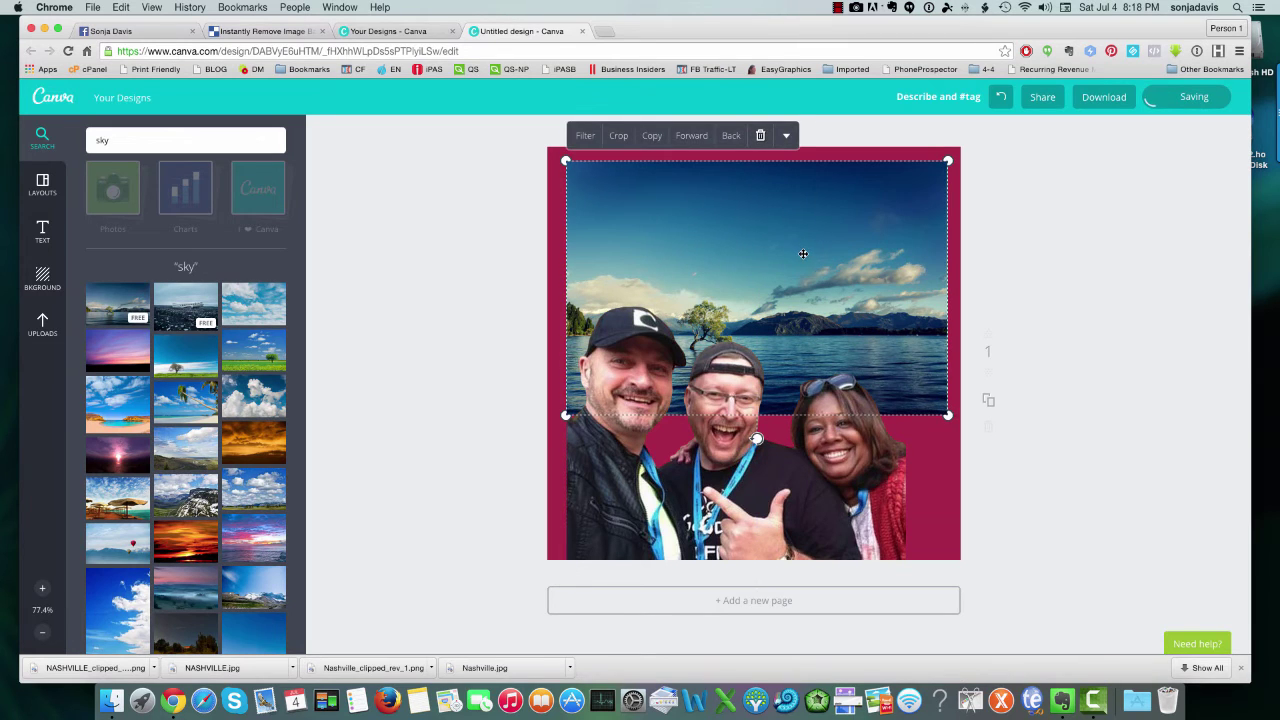
Move the group photo back over the lake photo, enlarge it to the same width and align their upper edges
drag(800, 470, 801, 357)
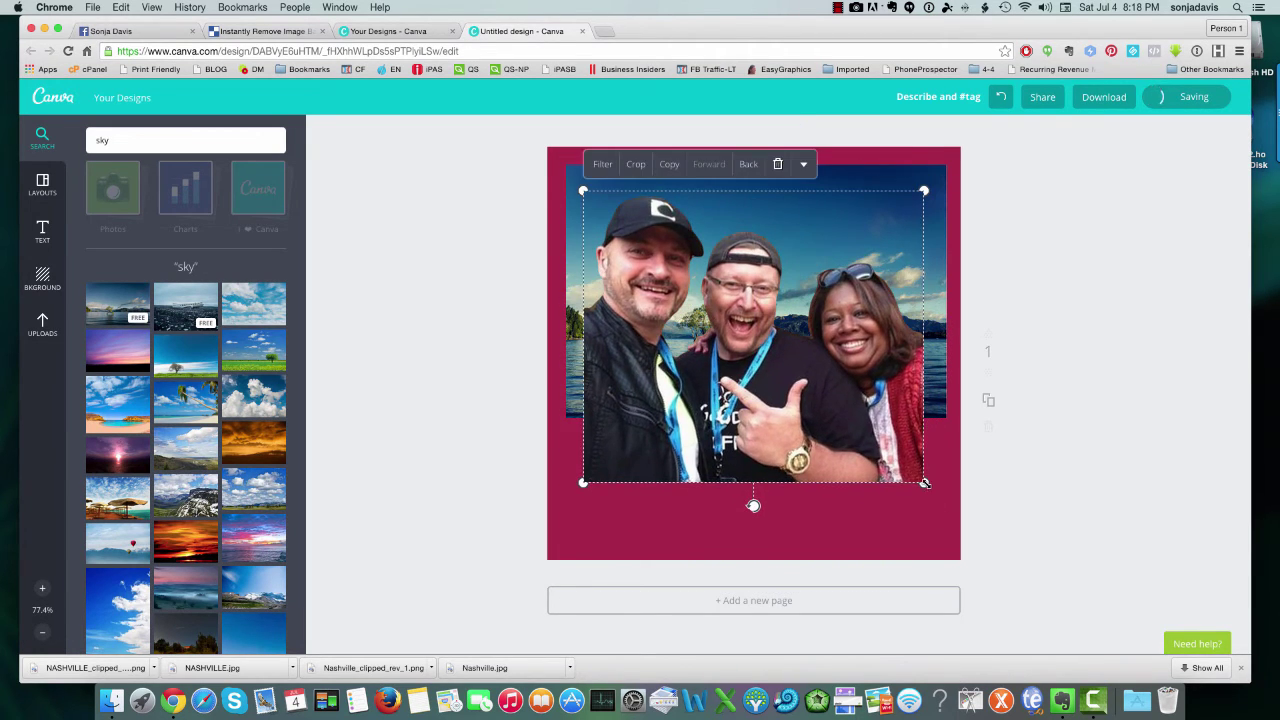
drag(925, 483, 948, 503)
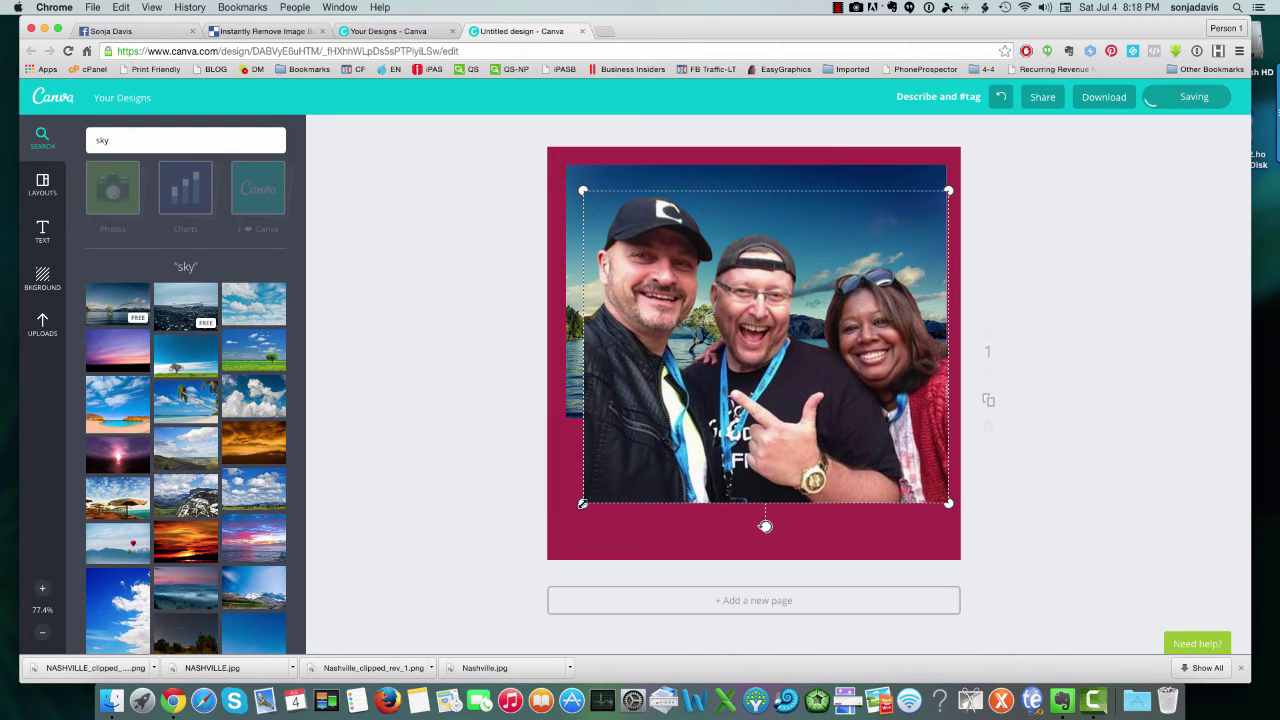
drag(583, 503, 554, 510)
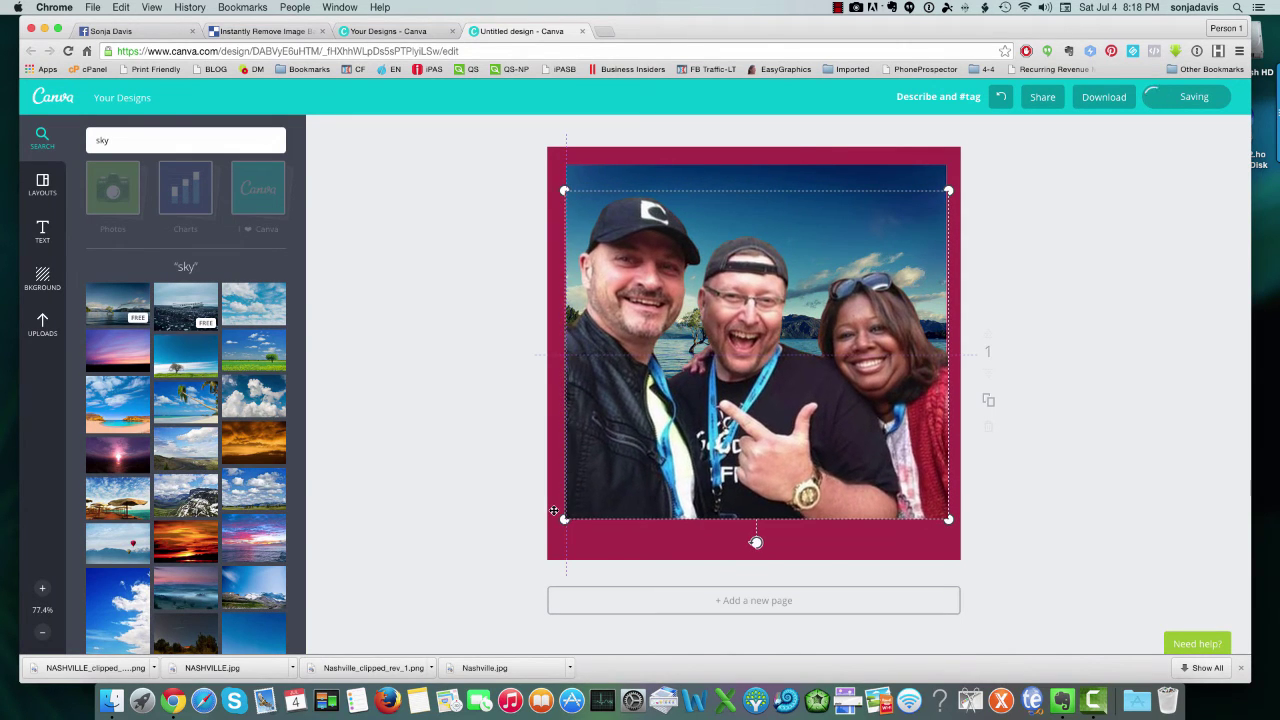
drag(797, 470, 798, 444)
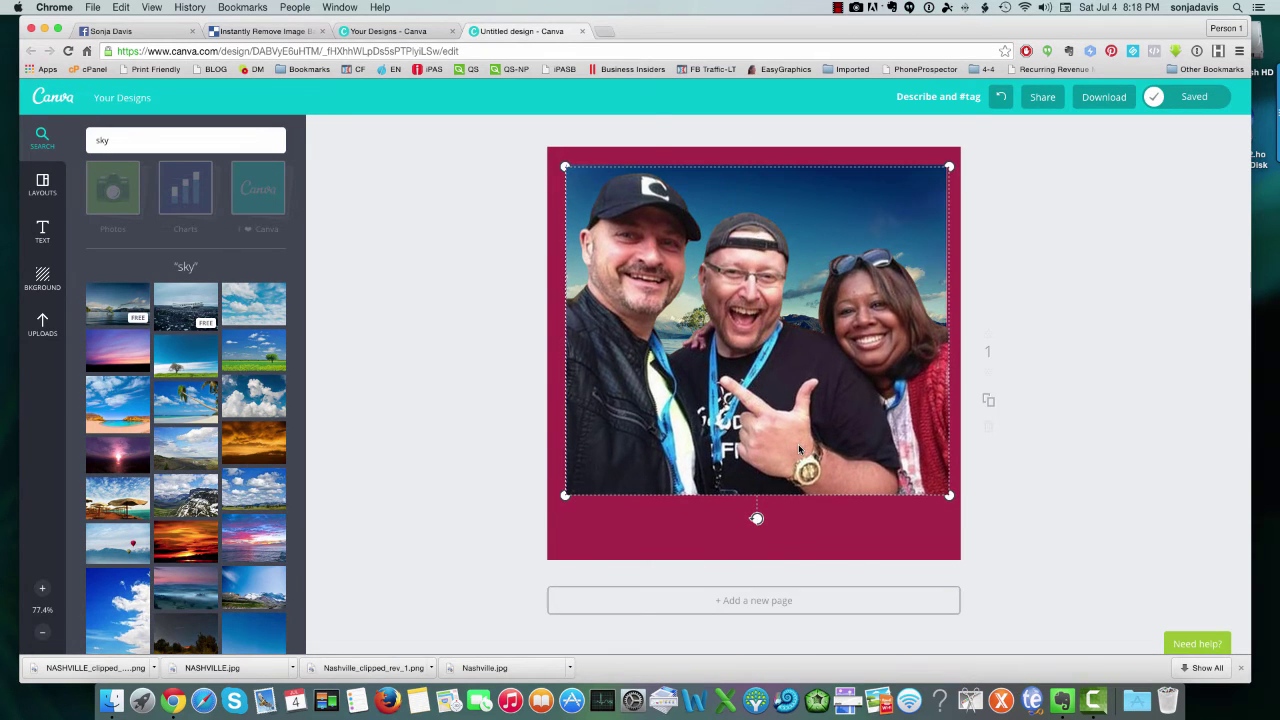
click(891, 527)
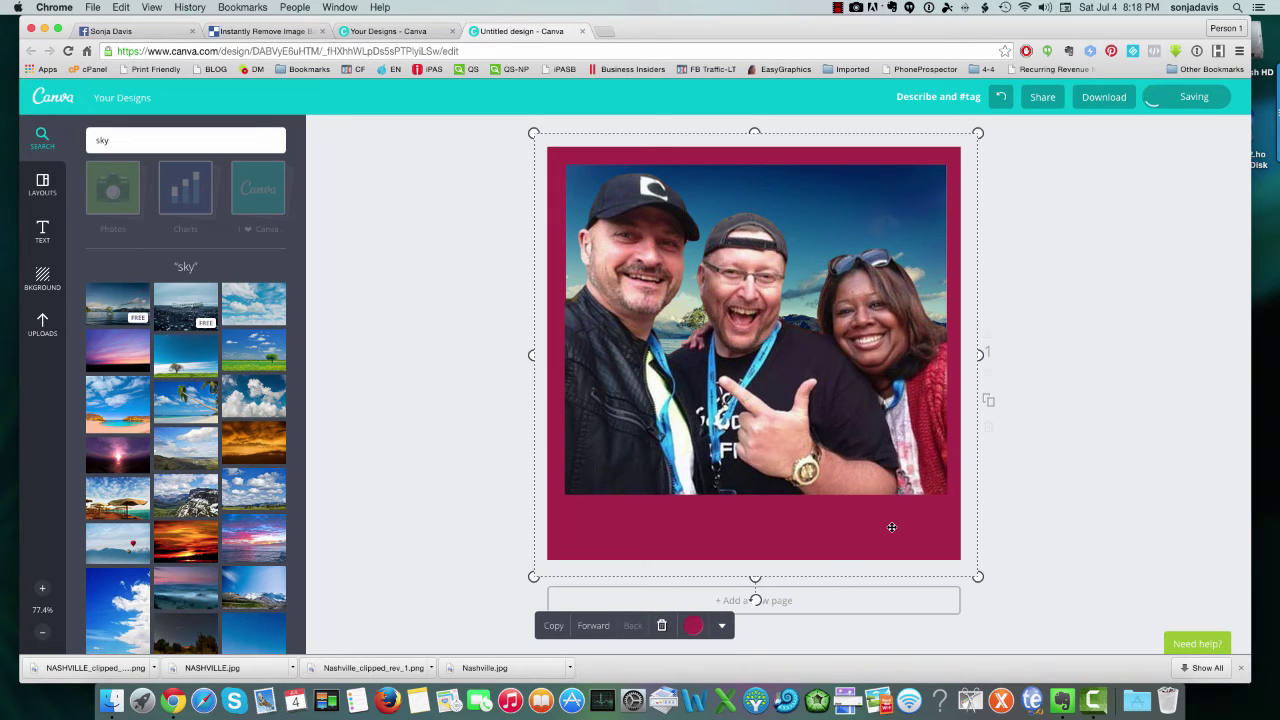
Add a heading text in white and place it on the red border beneath the group photo
click(43, 232)
click(185, 177)
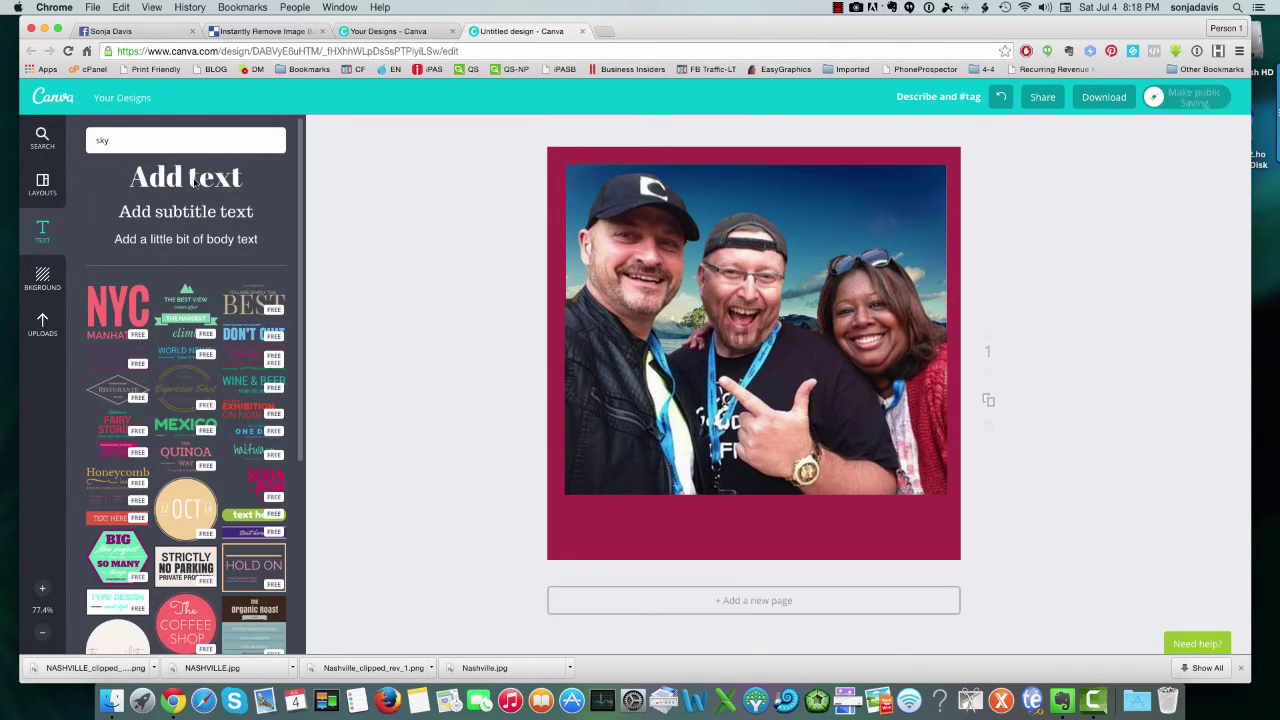
click(856, 326)
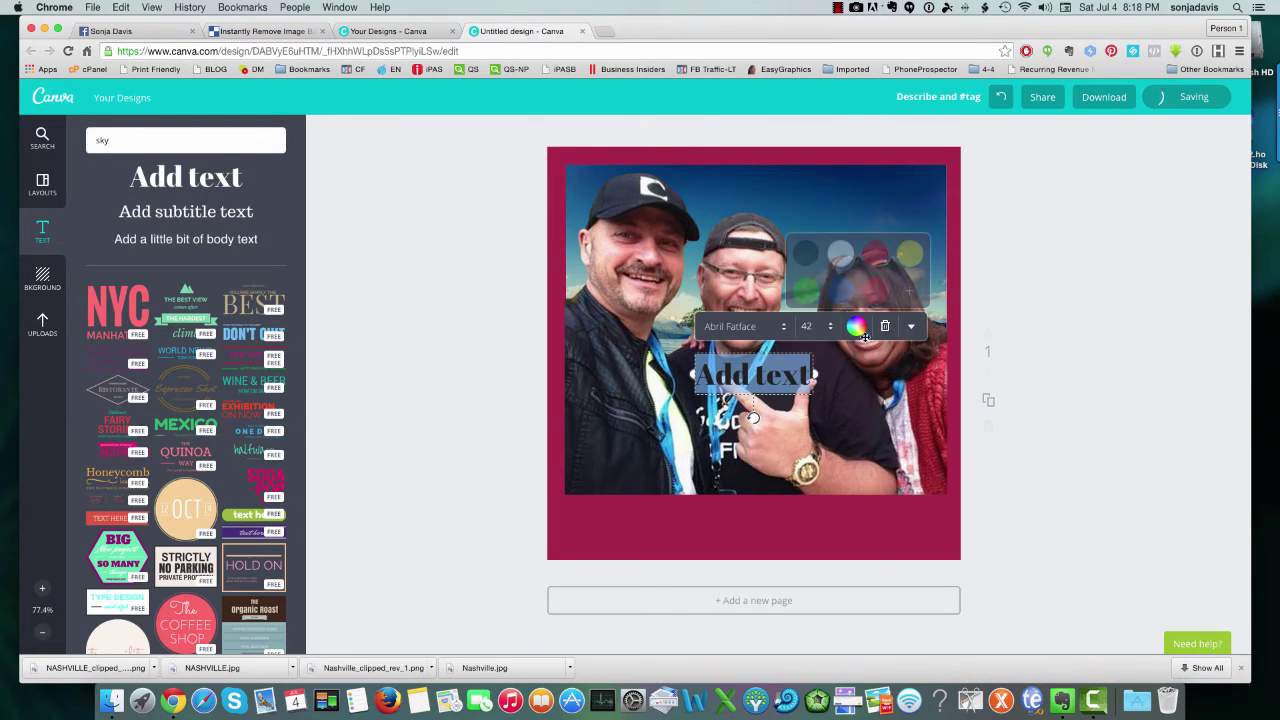
click(843, 258)
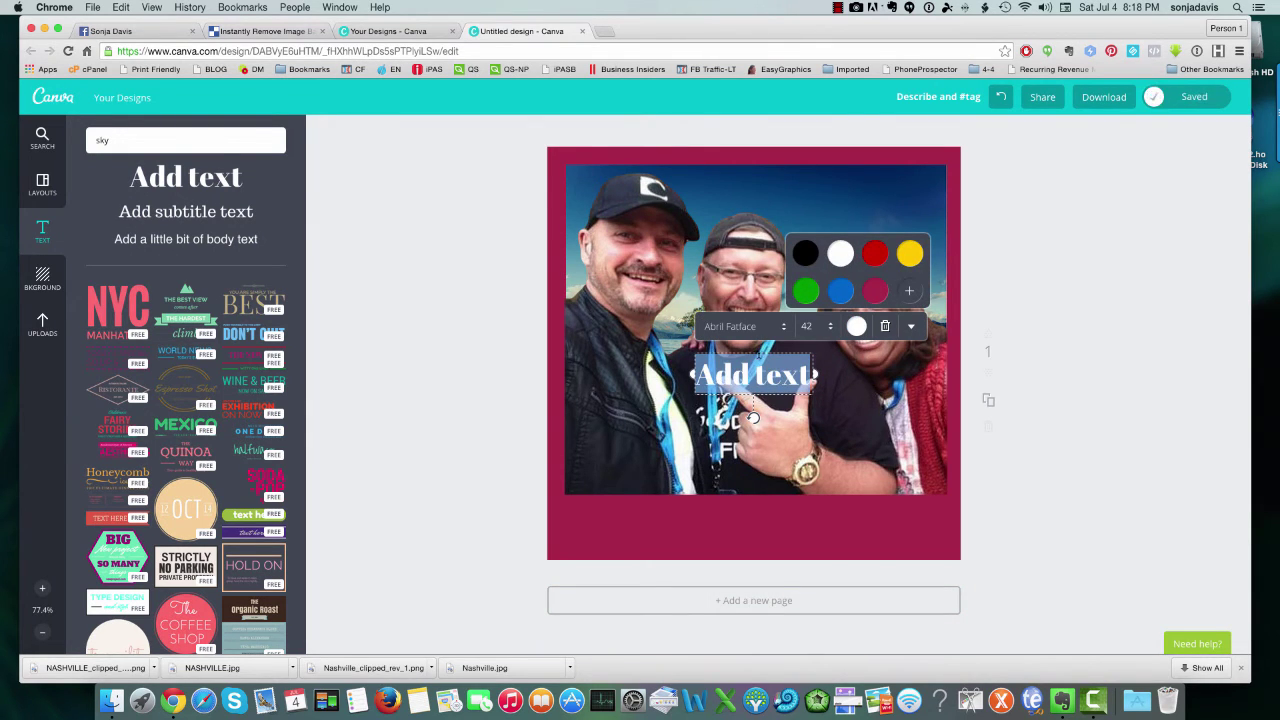
drag(762, 349, 721, 497)
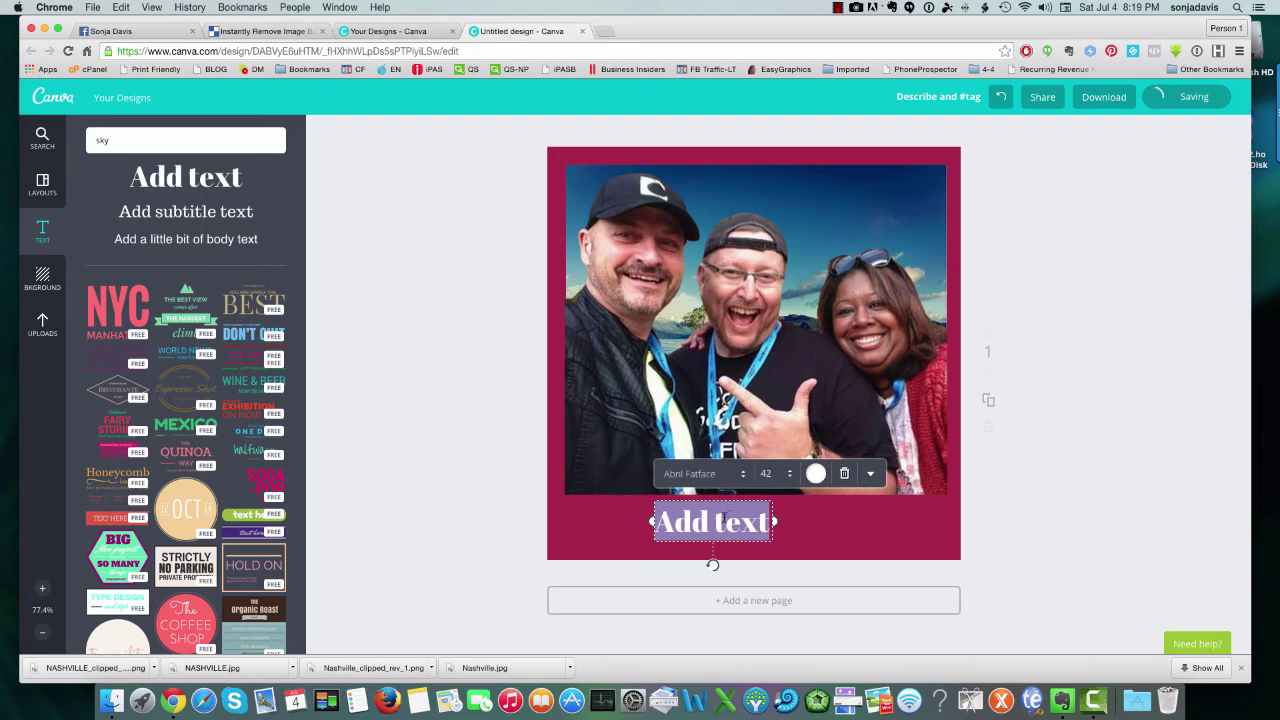
Replace the heading's placeholder text with "The Sky Is The Limit"
double_click(722, 521)
triple_click(719, 521)
text(The Sky)
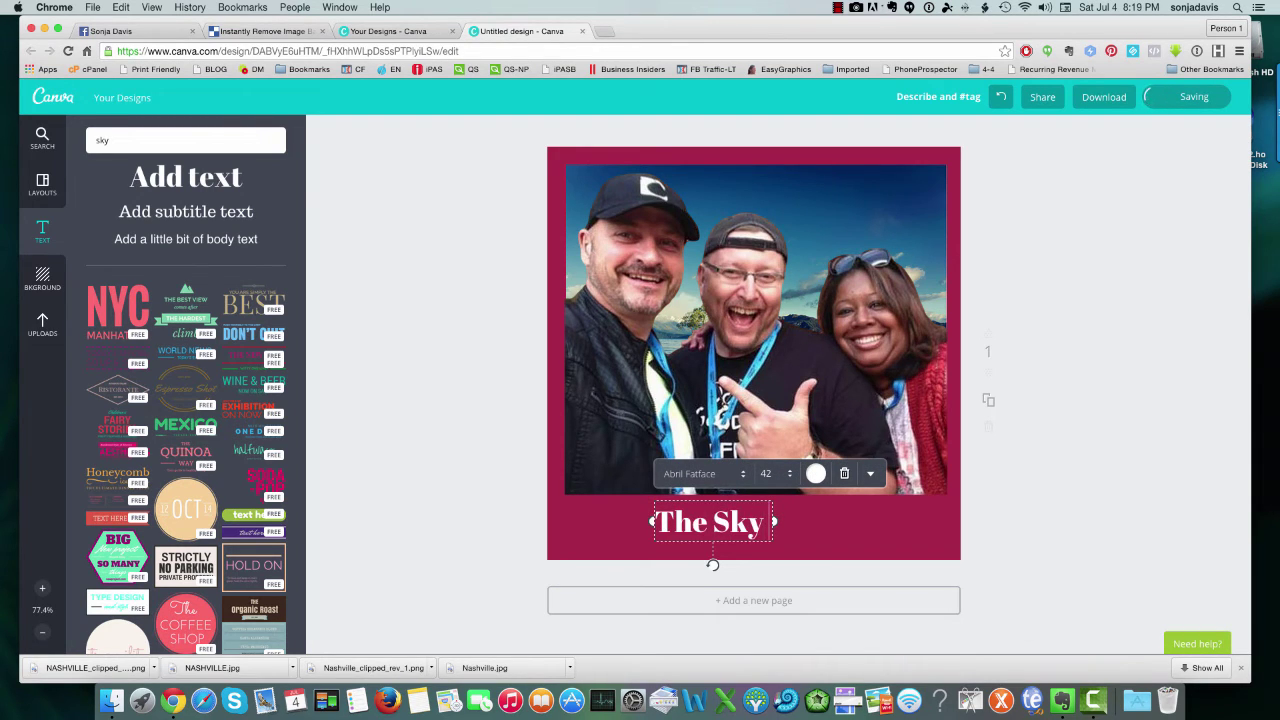
text( Is The Limit)
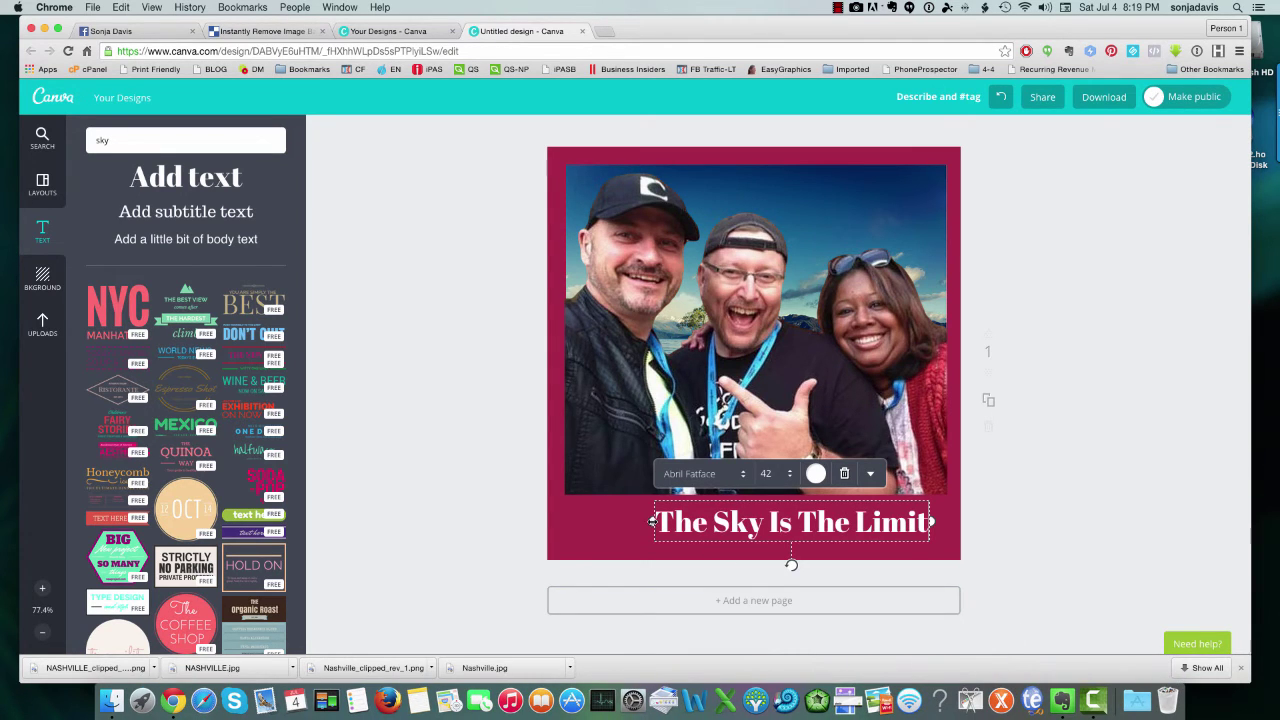
Stretch the heading's text box across the full page width, centre its text and move it down slightly within the red border
drag(651, 521, 549, 521)
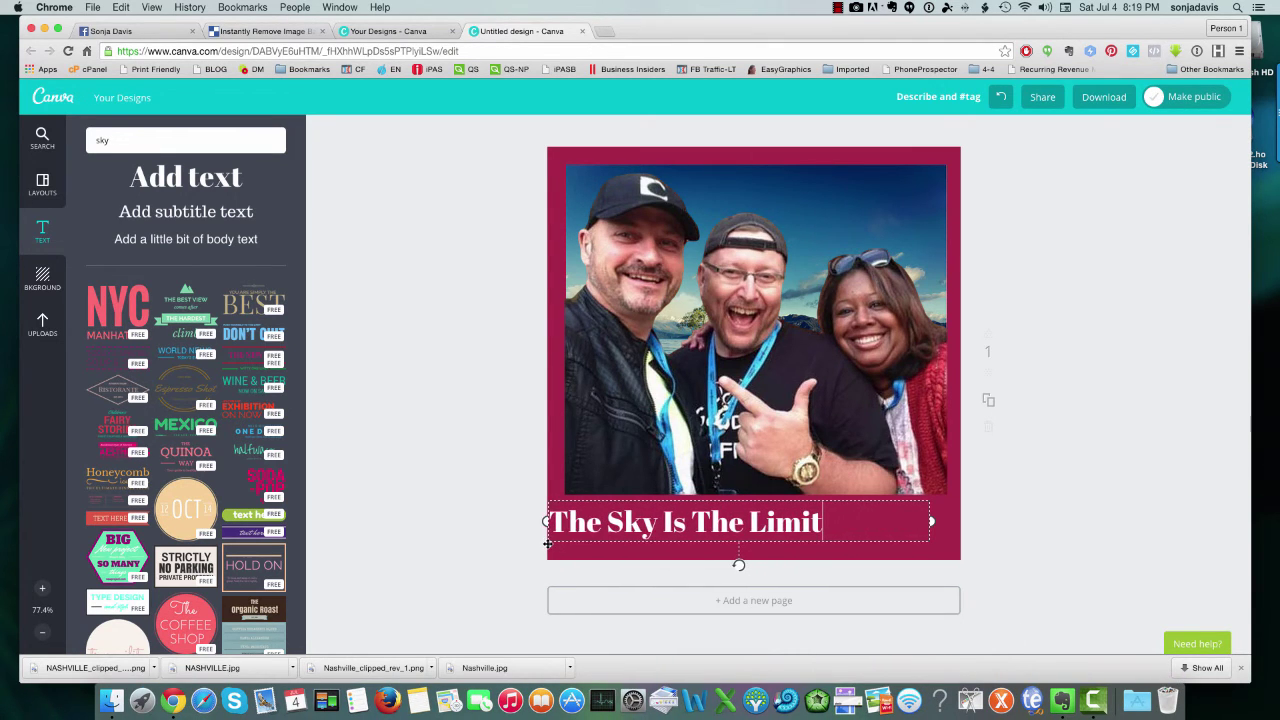
drag(932, 521, 960, 521)
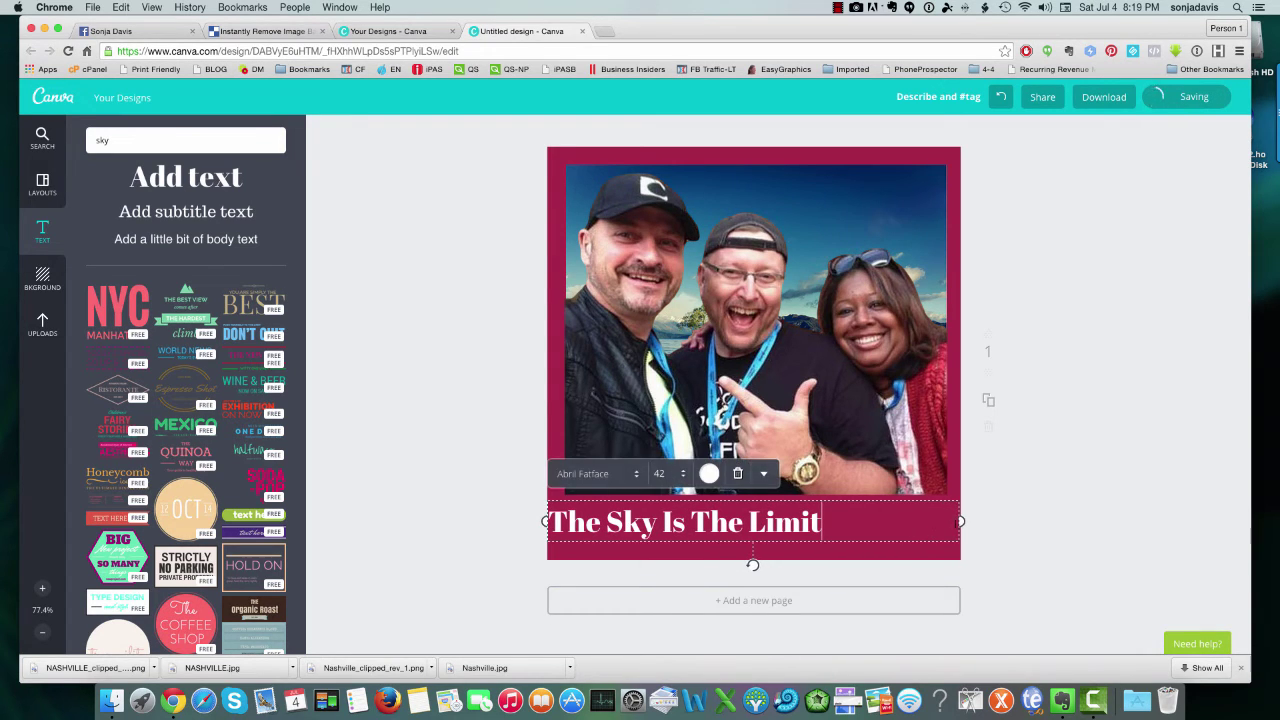
click(764, 473)
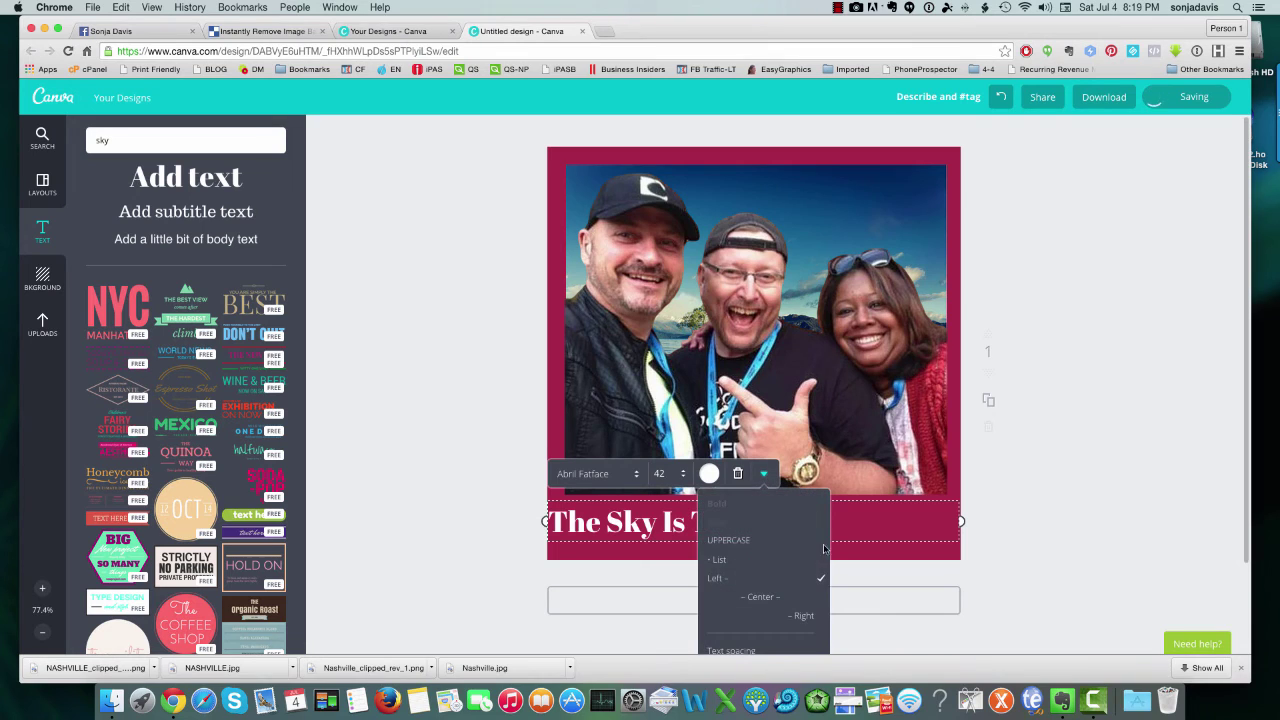
click(762, 596)
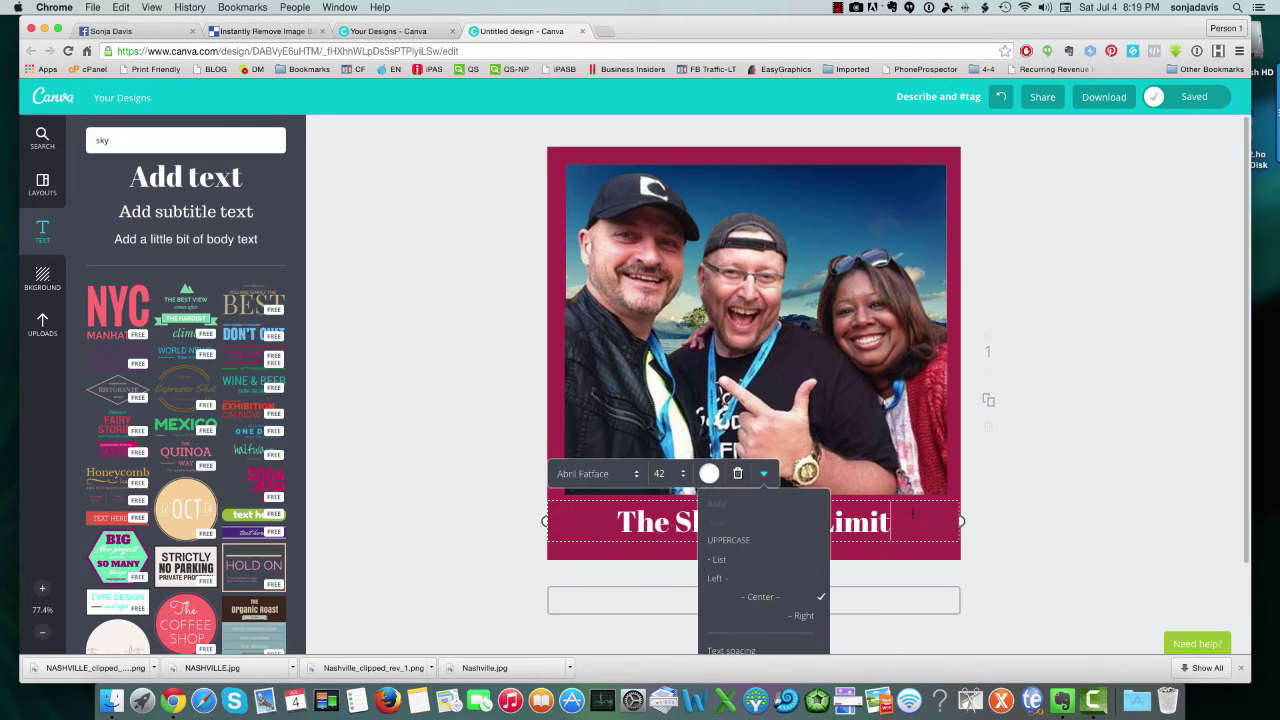
click(906, 507)
drag(870, 499, 870, 507)
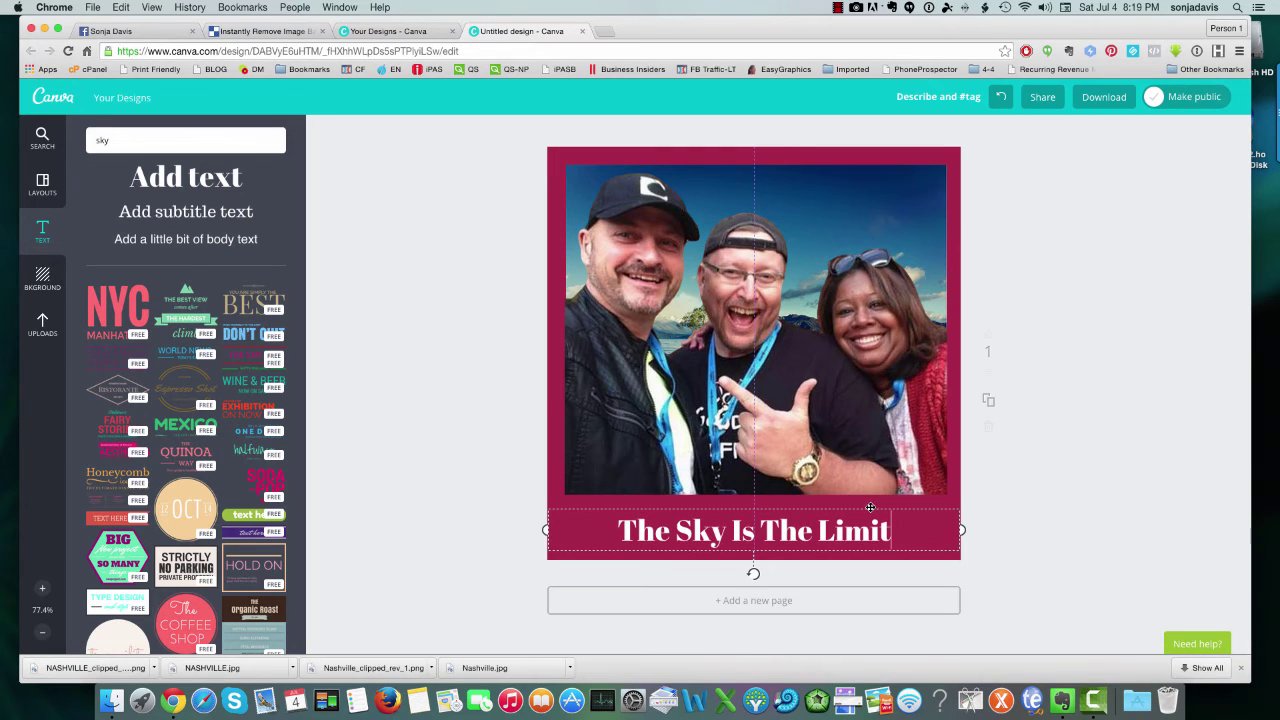
click(1044, 513)
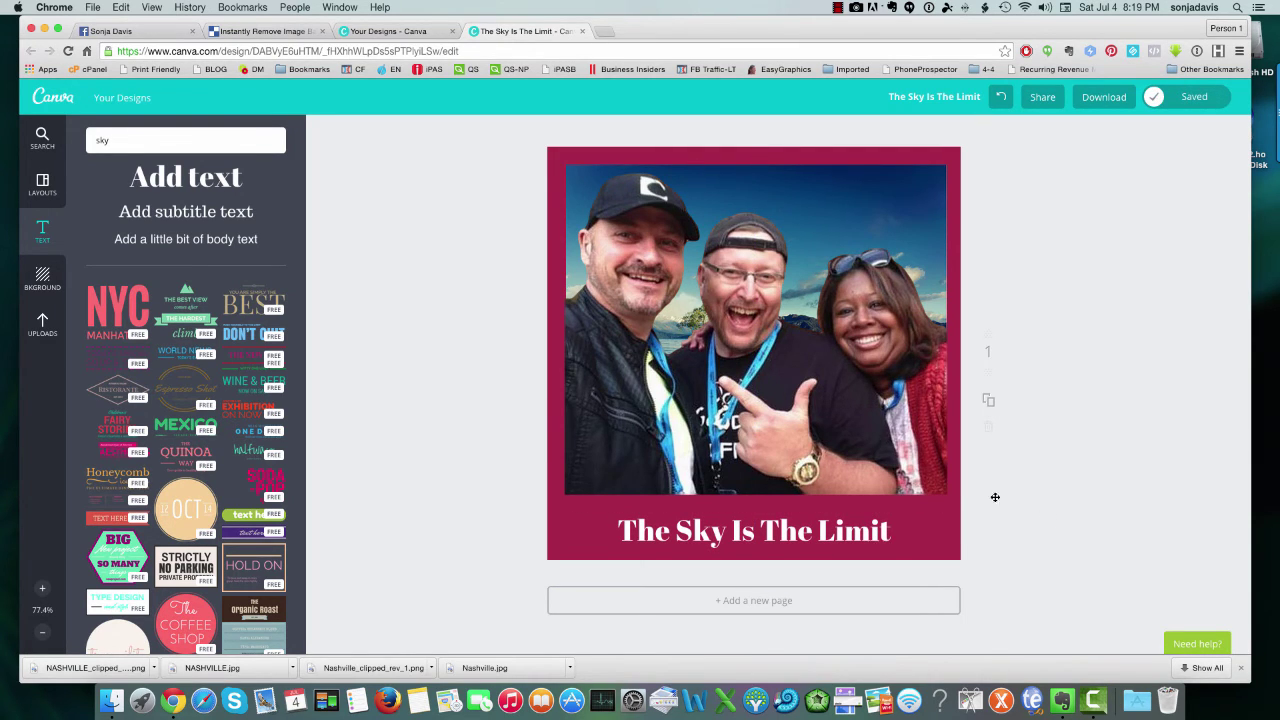
Shift the group photo down slightly towards the heading and flip it horizontally
click(797, 397)
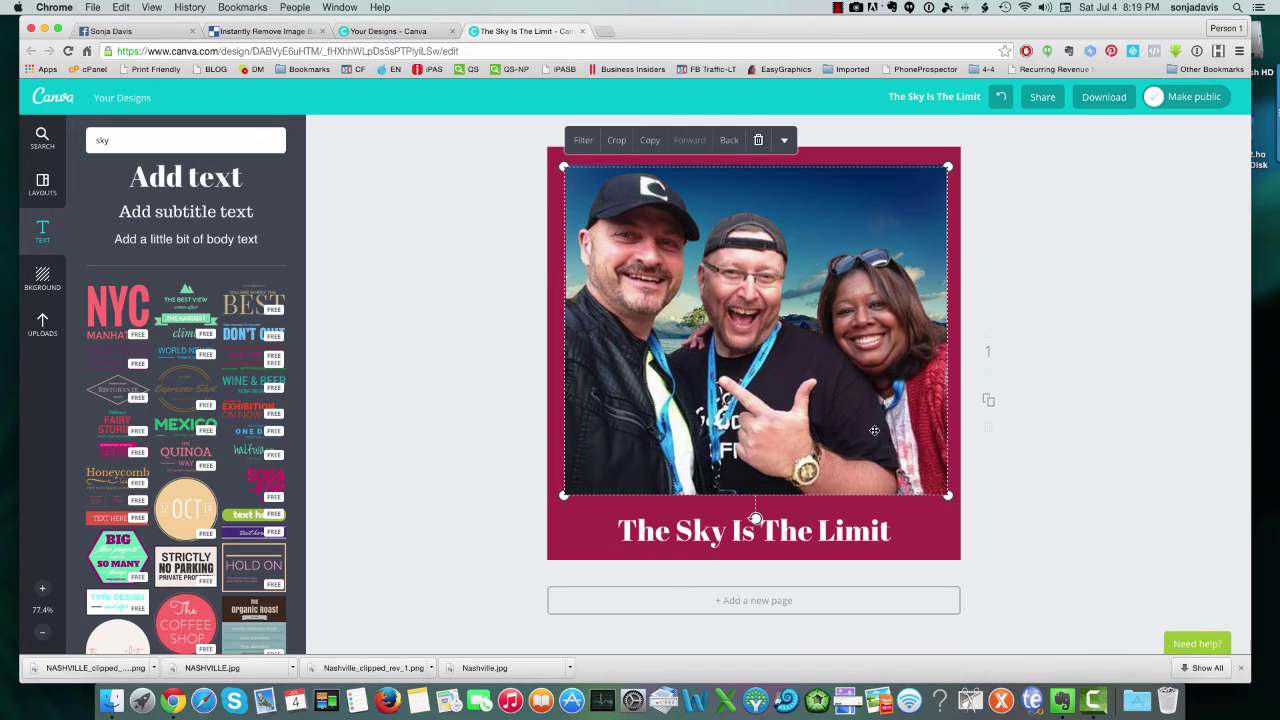
click(1040, 486)
drag(864, 410, 862, 434)
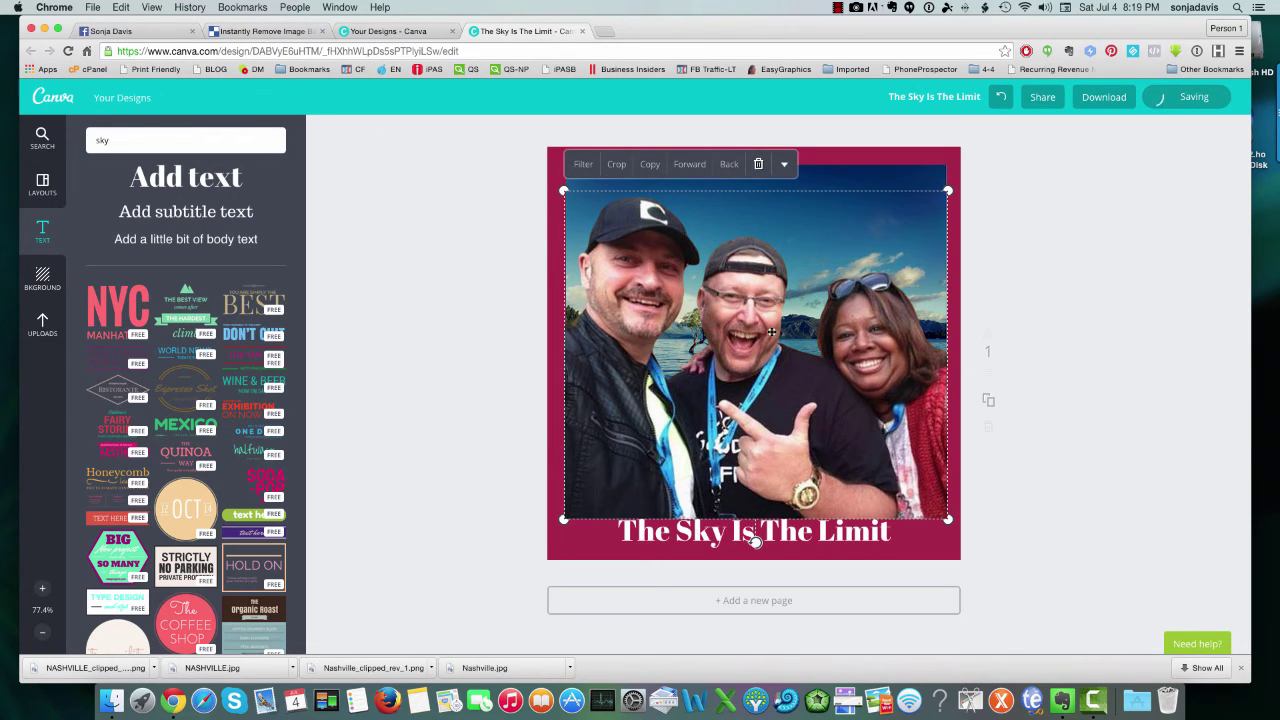
drag(772, 333, 770, 318)
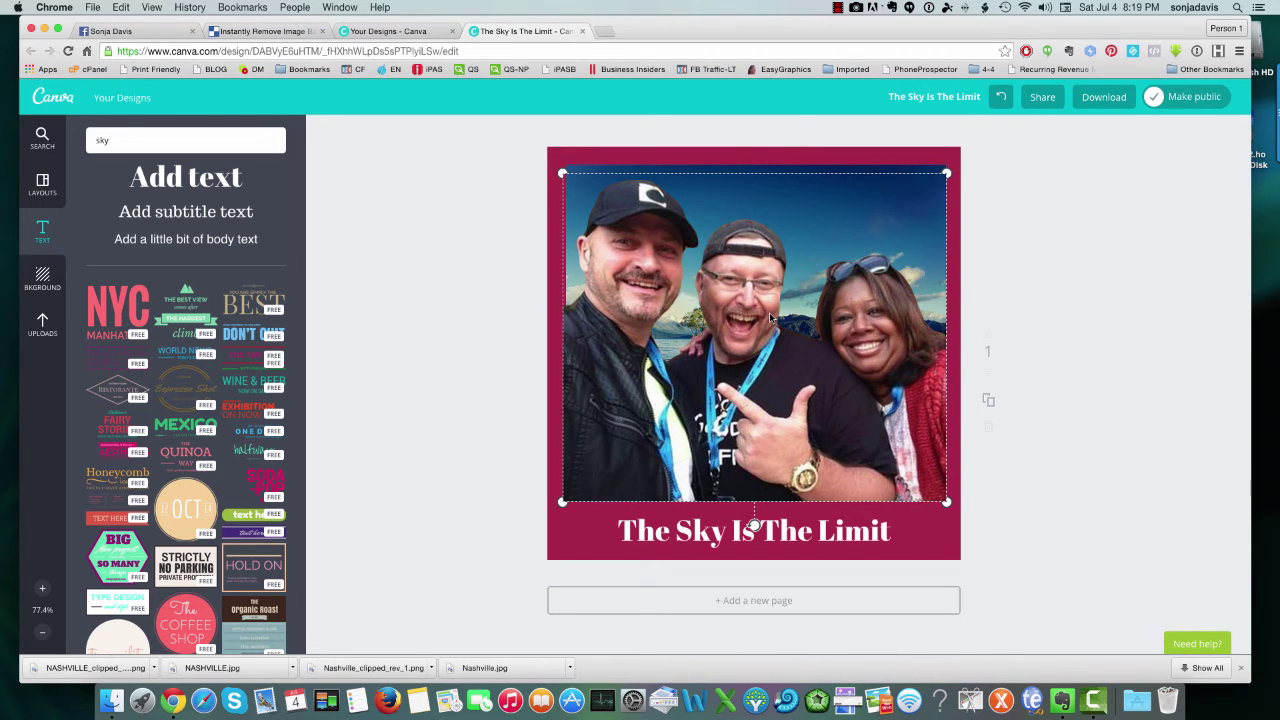
click(779, 155)
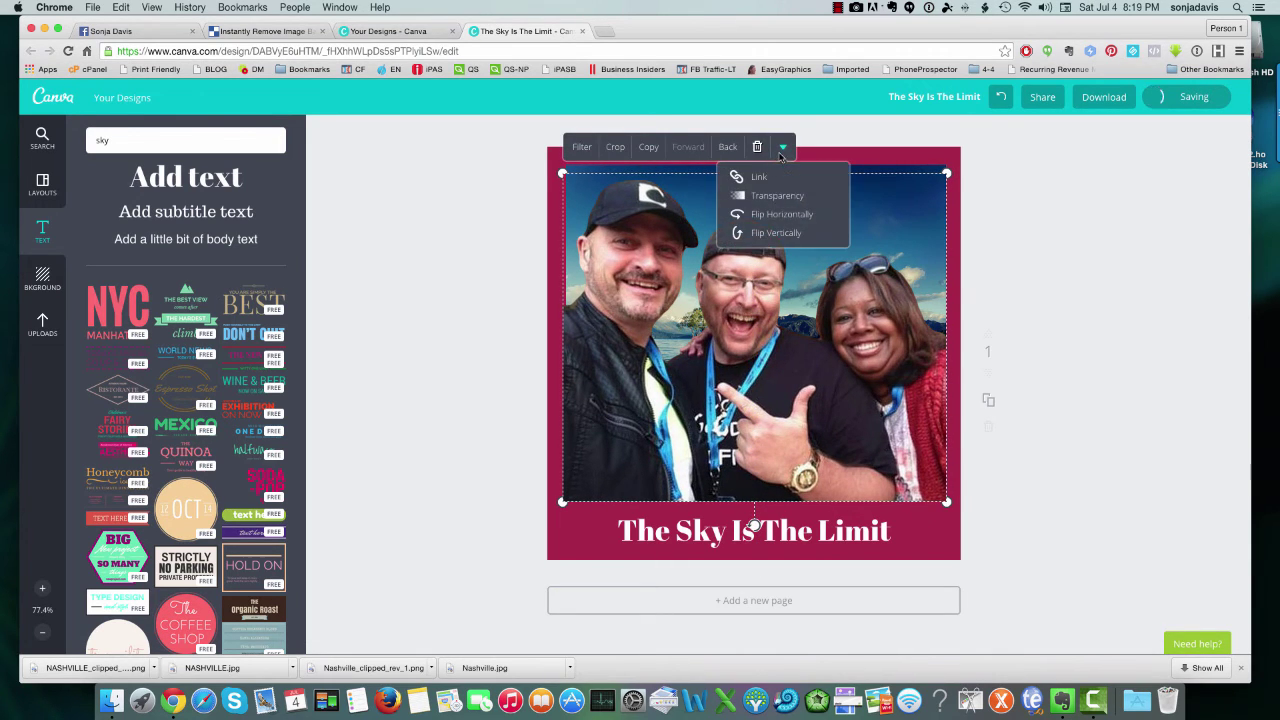
click(800, 219)
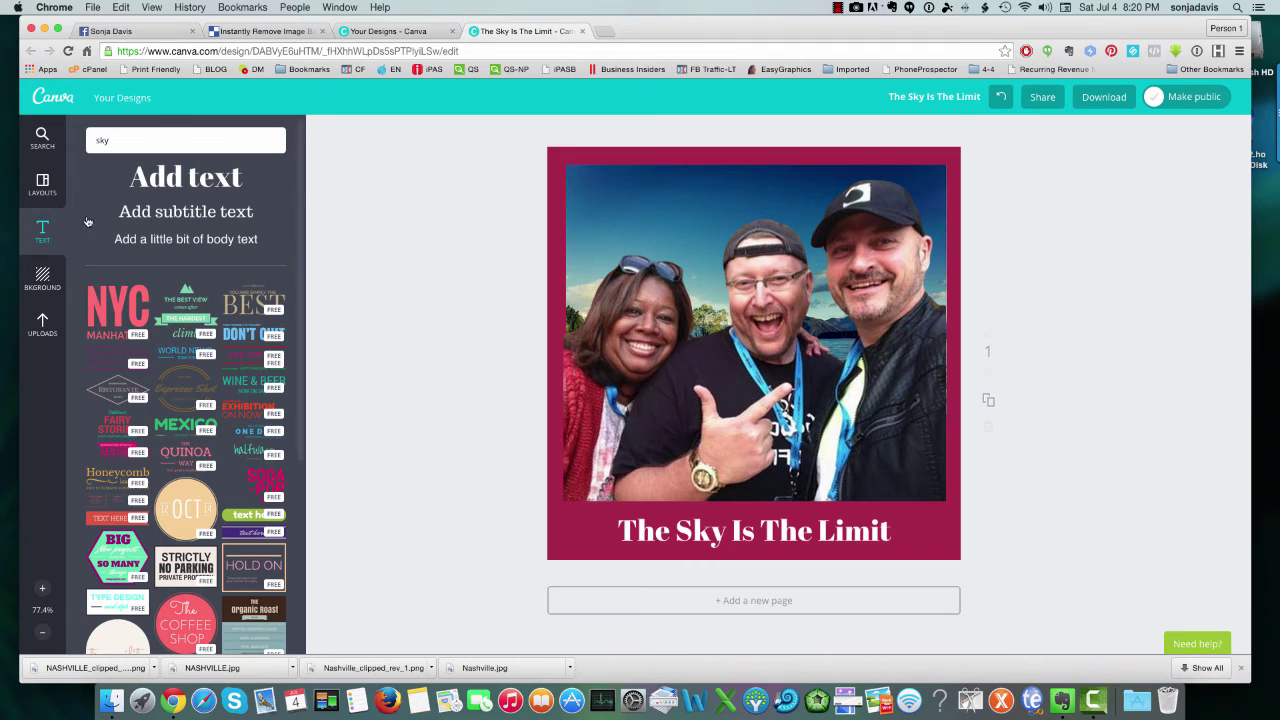
Add the Honeycomb text template over the sky, shrink it and place it in the lake photo's upper-left corner
scroll(250, 490, down, 2)
scroll(250, 490, down, 6)
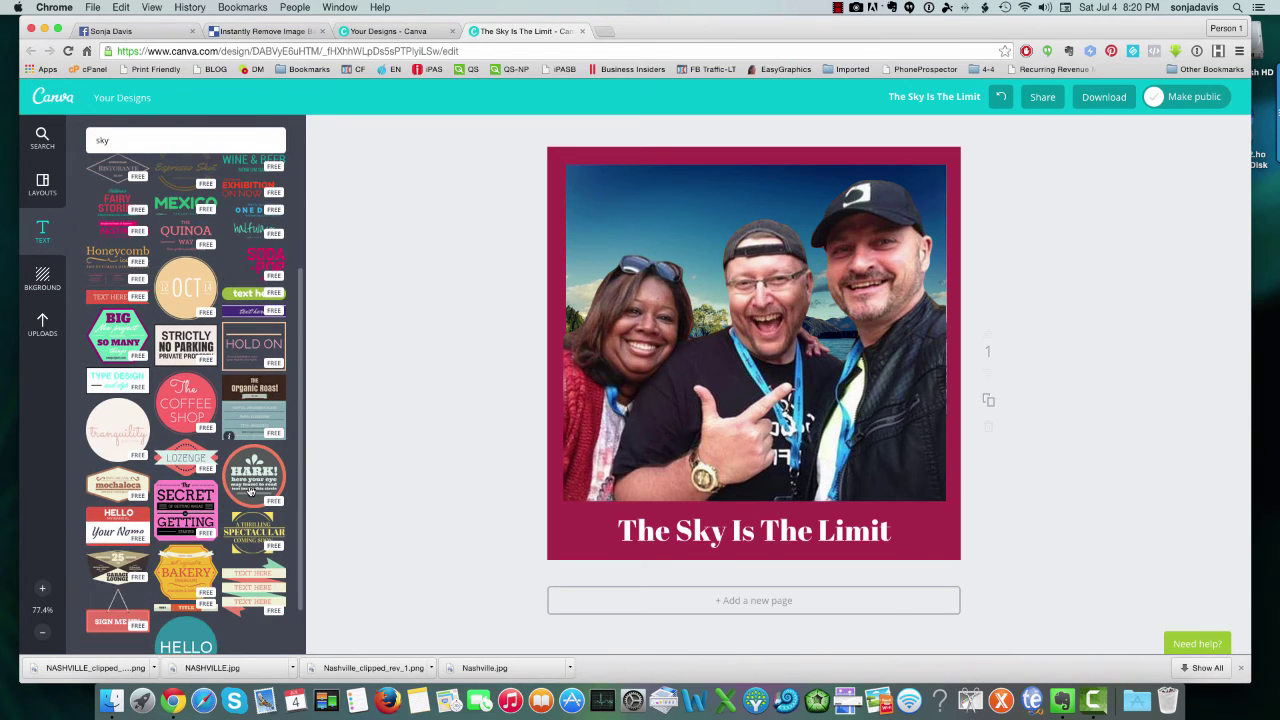
scroll(243, 485, up, 8)
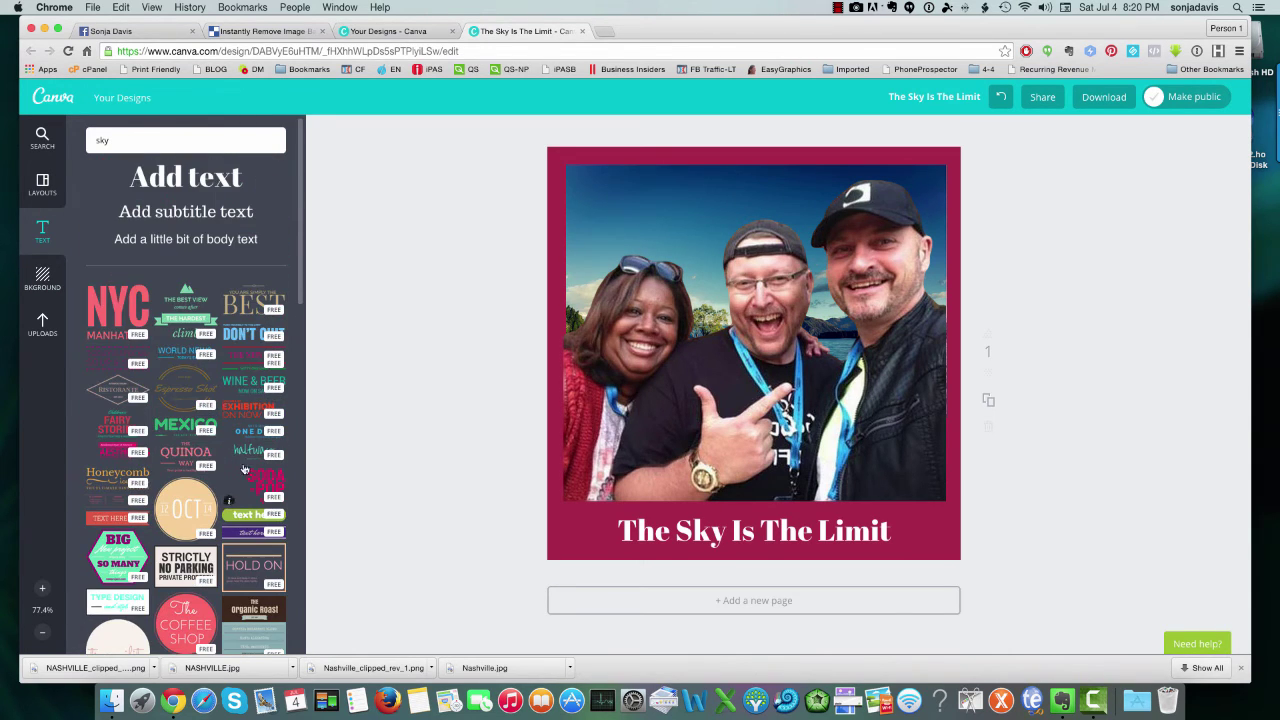
scroll(180, 428, down, 1)
scroll(177, 425, down, 2)
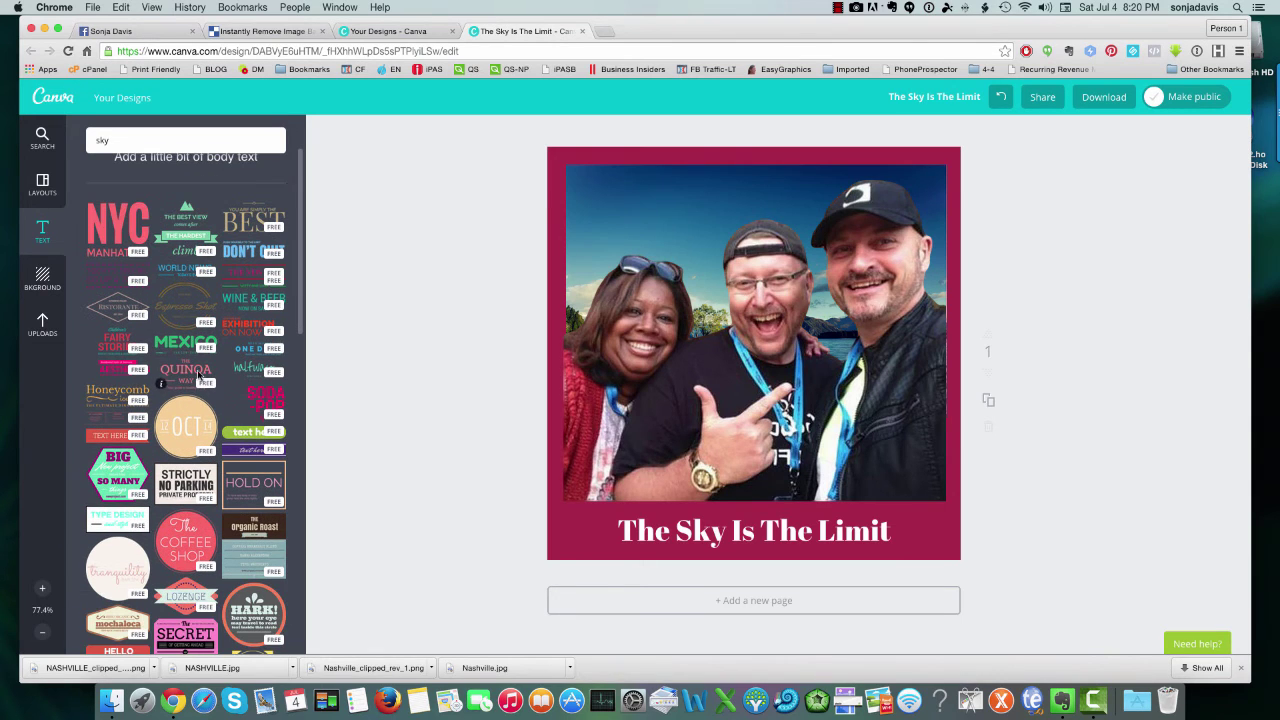
drag(110, 423, 713, 190)
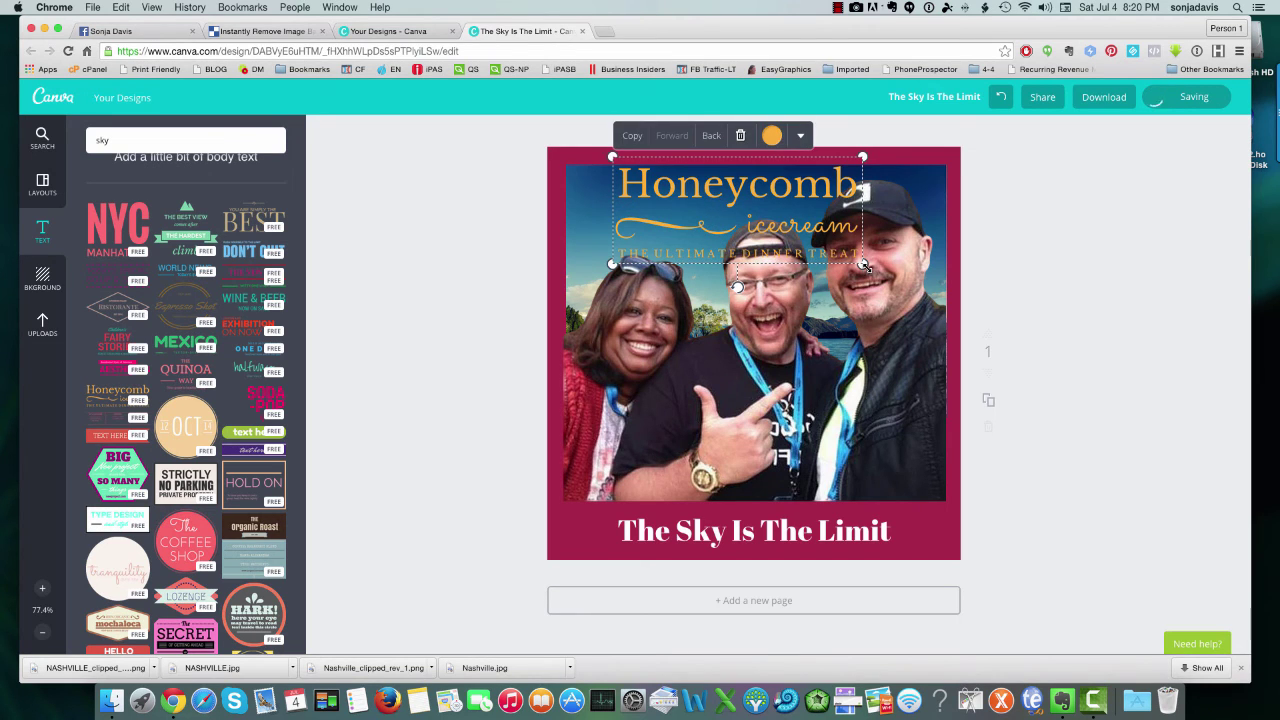
drag(863, 267, 826, 249)
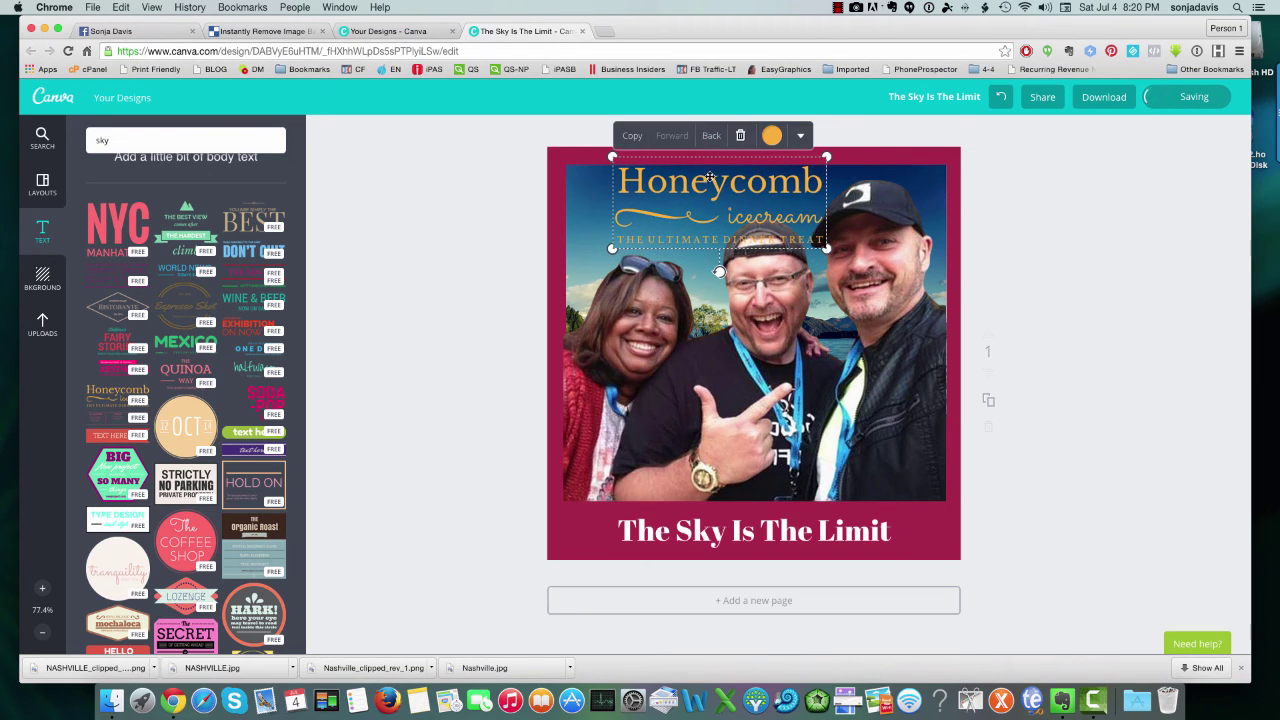
drag(709, 179, 667, 187)
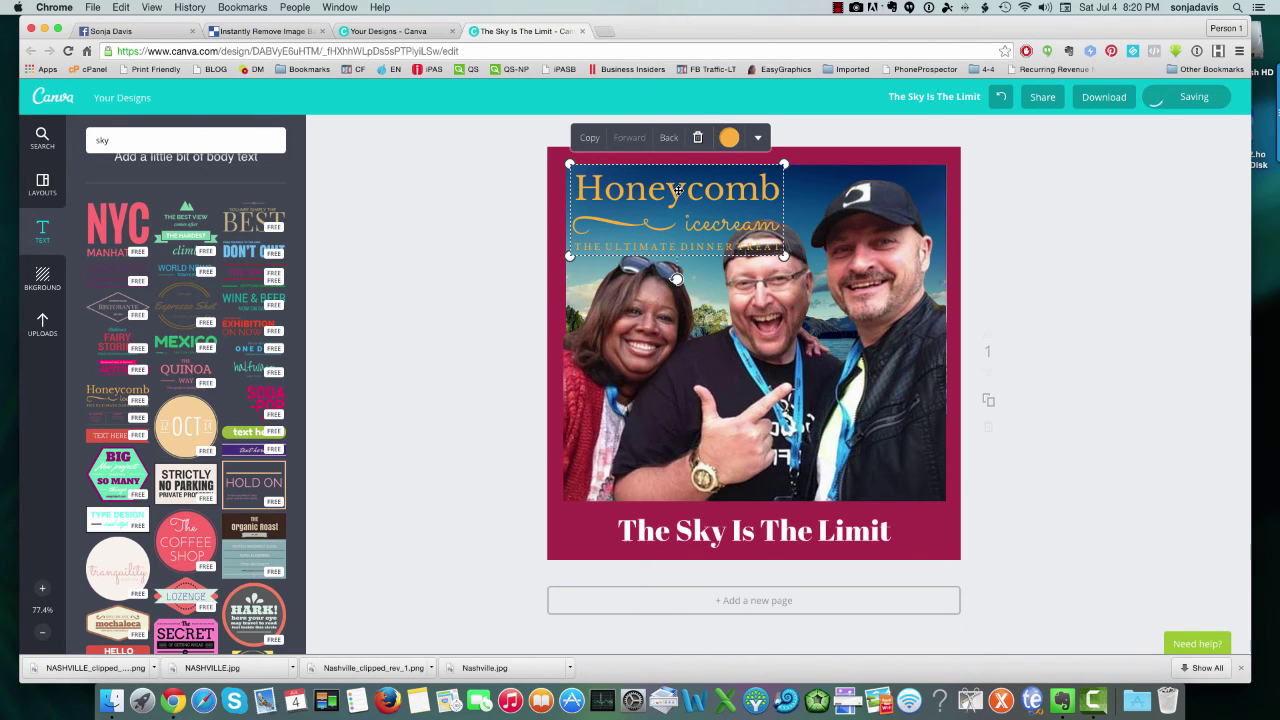
Replace the template's "Honeycomb" line with "Happy Days"
double_click(676, 193)
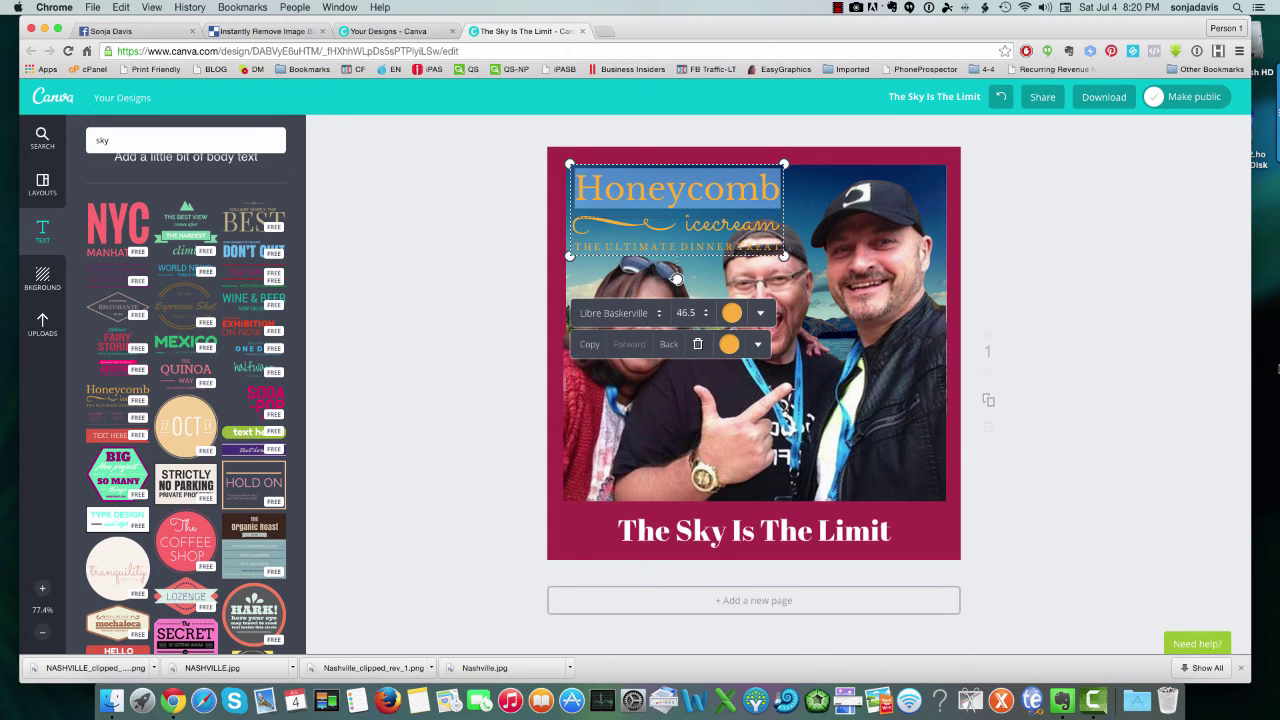
text(Happy Days)
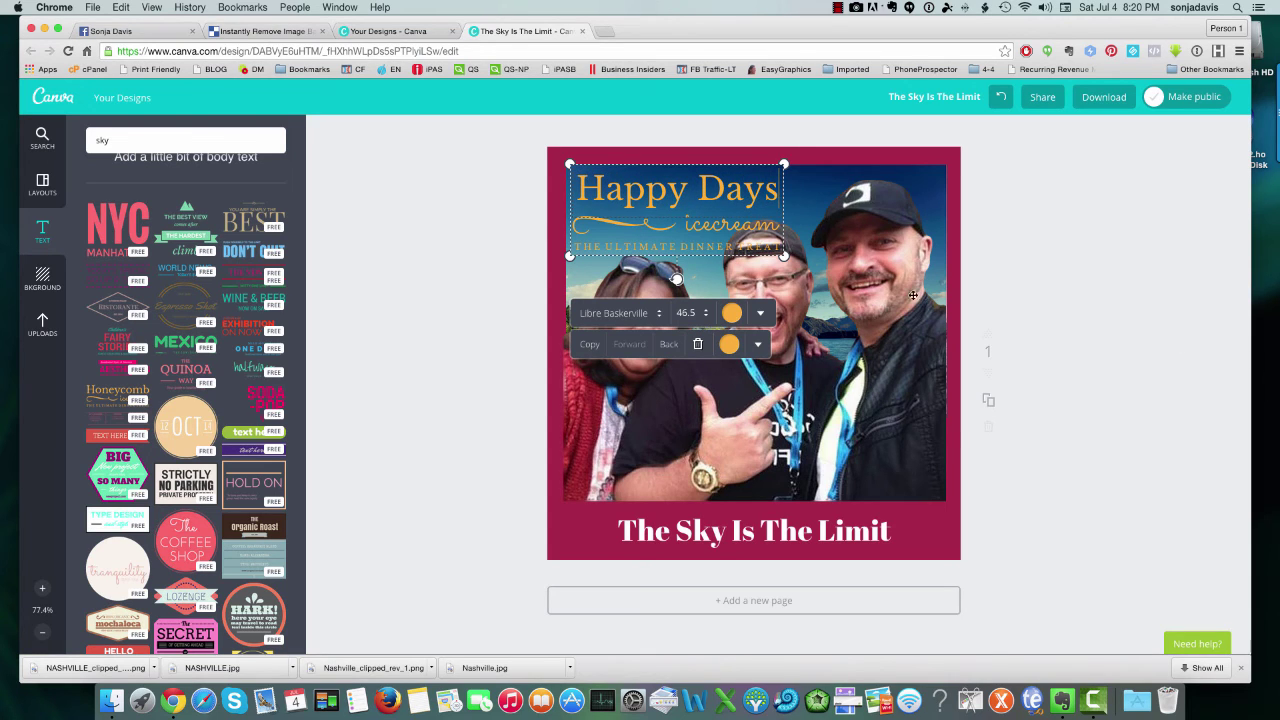
Replace the caption template's "icecream" line with "Nashville" and its small bottom line with "Unleash"
double_click(690, 225)
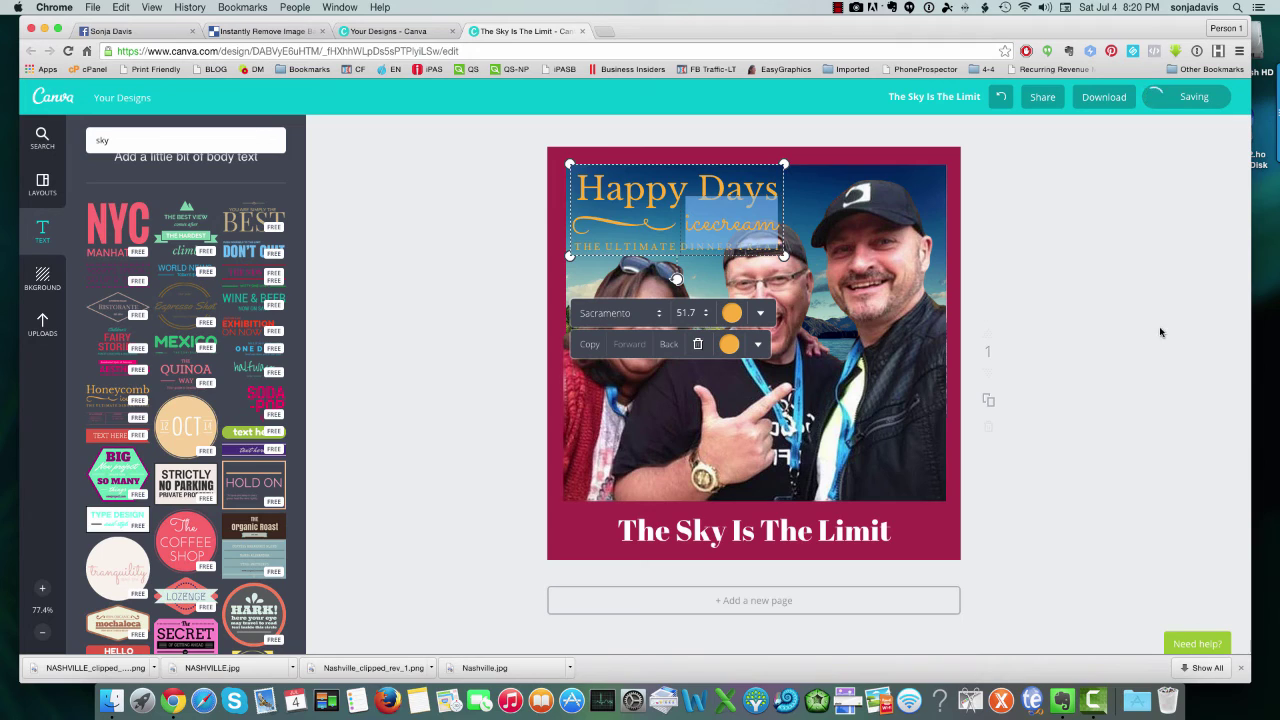
text(Nashville)
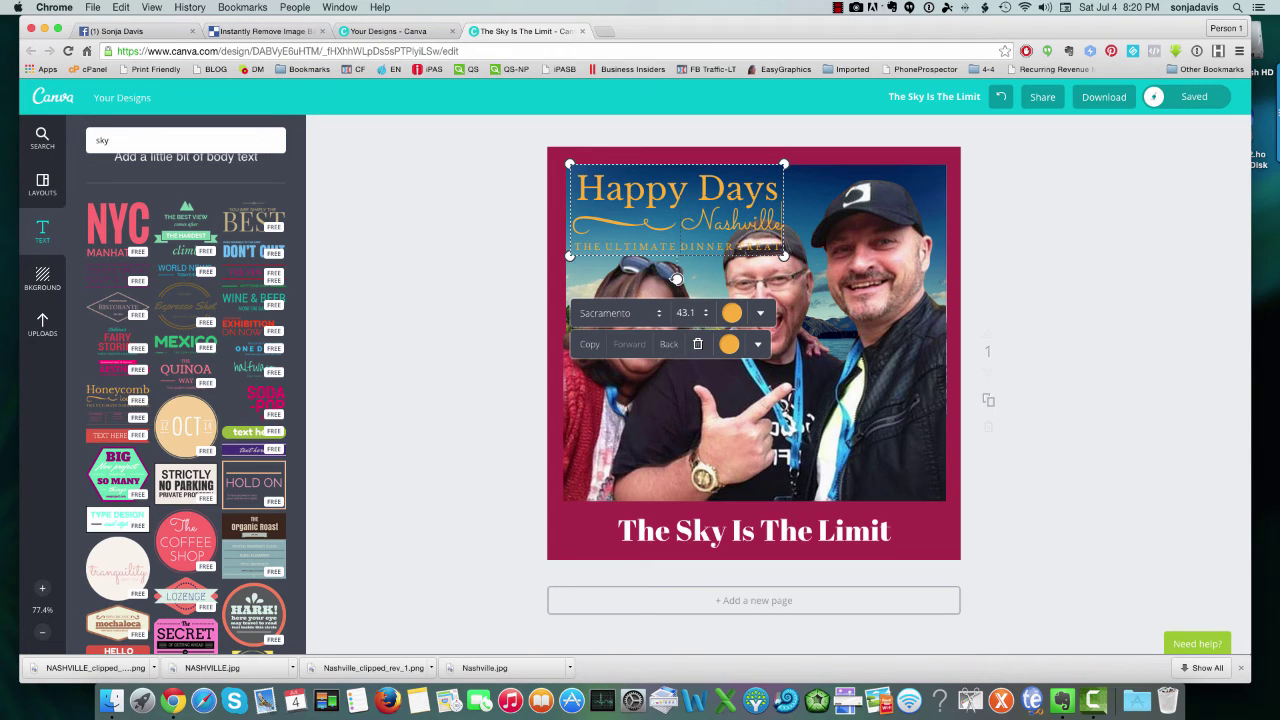
triple_click(634, 246)
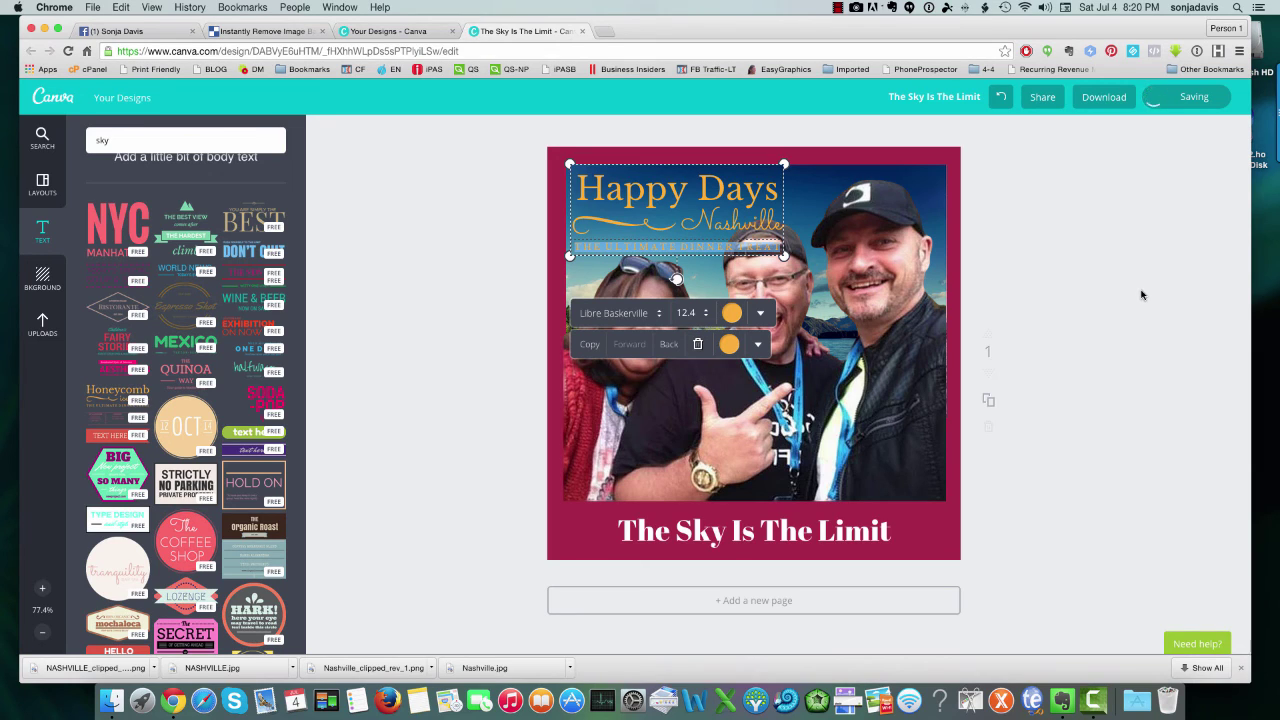
text(Unleash)
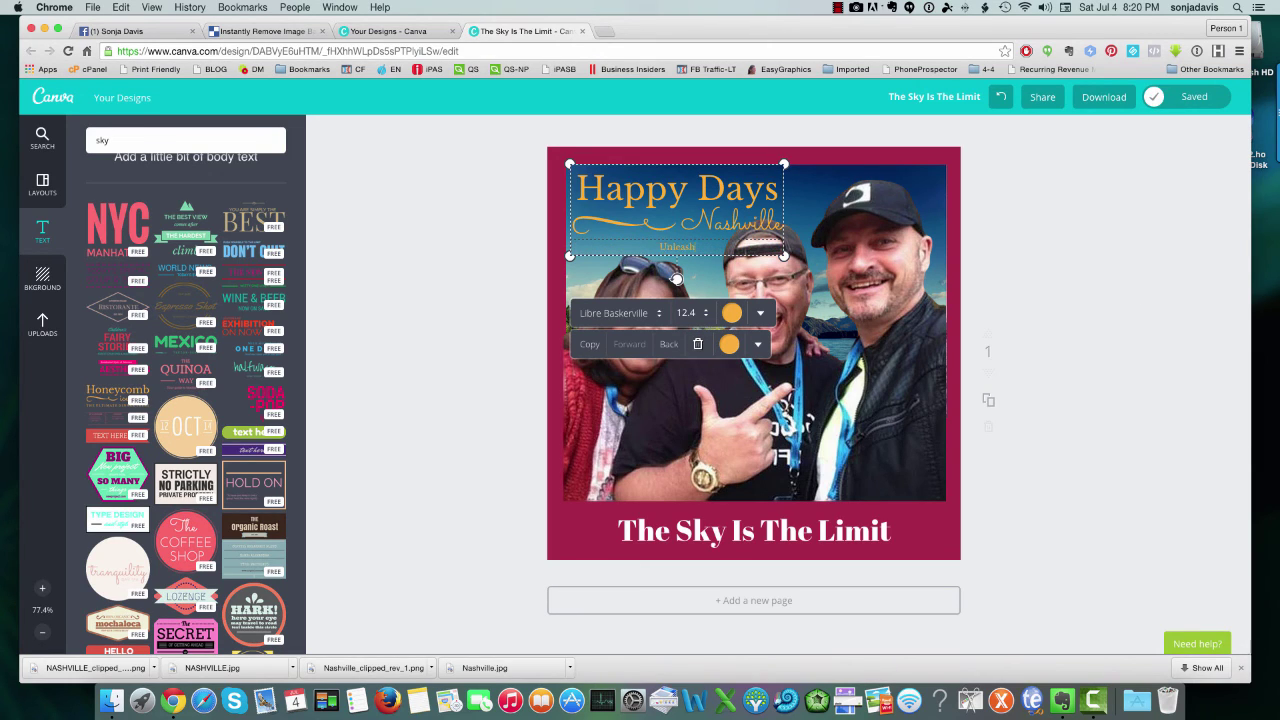
click(1068, 275)
Check the colour of the "Happy Days" line and recolour the heading "The Sky Is The Limit" in the matching orange
double_click(704, 216)
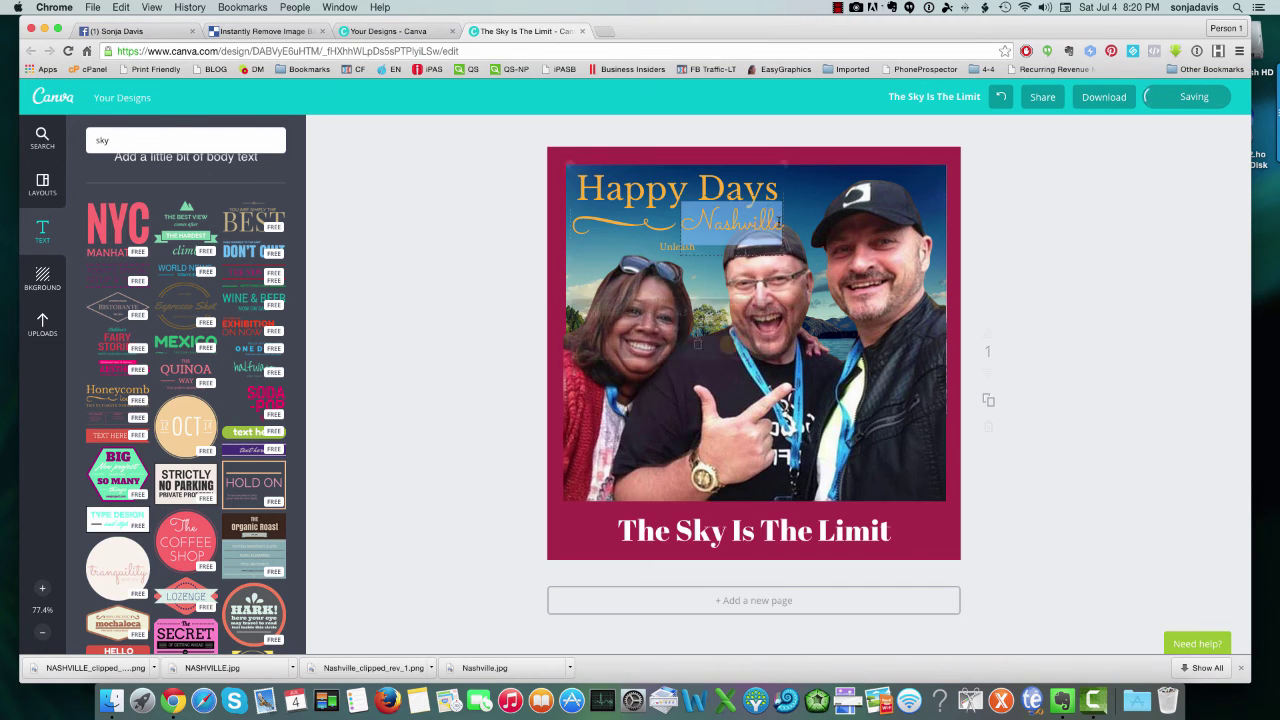
triple_click(690, 192)
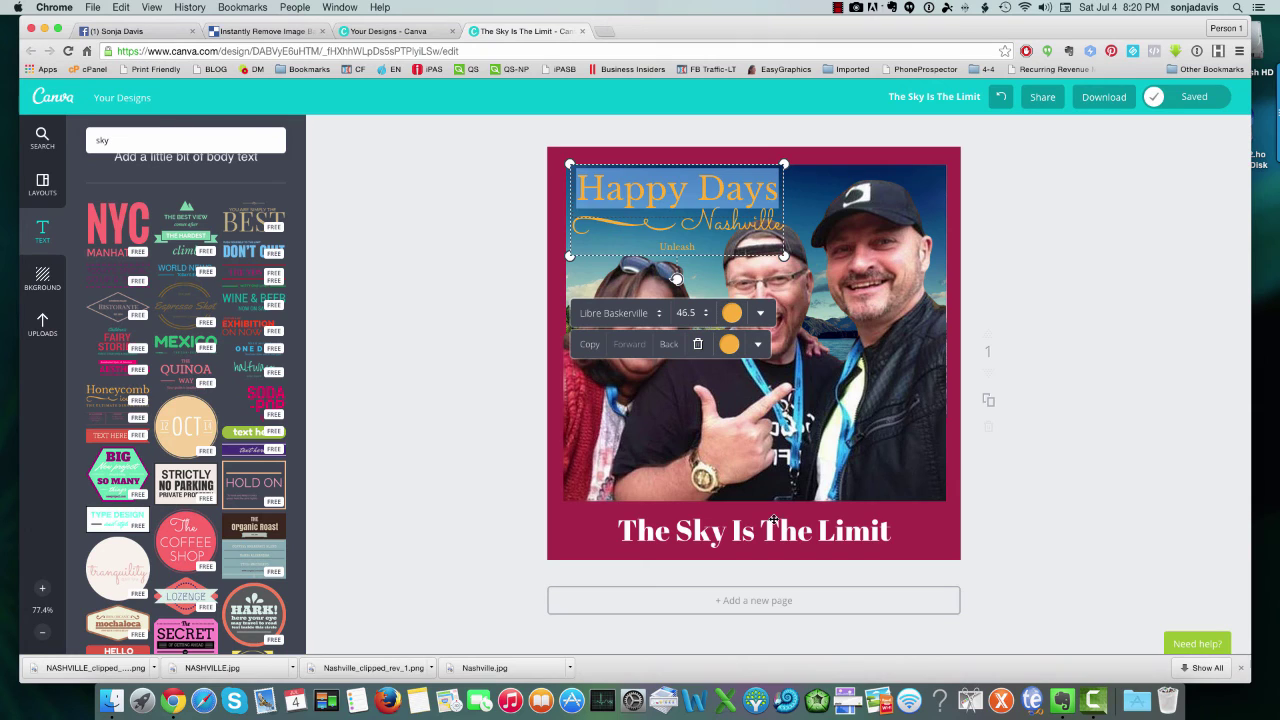
click(731, 313)
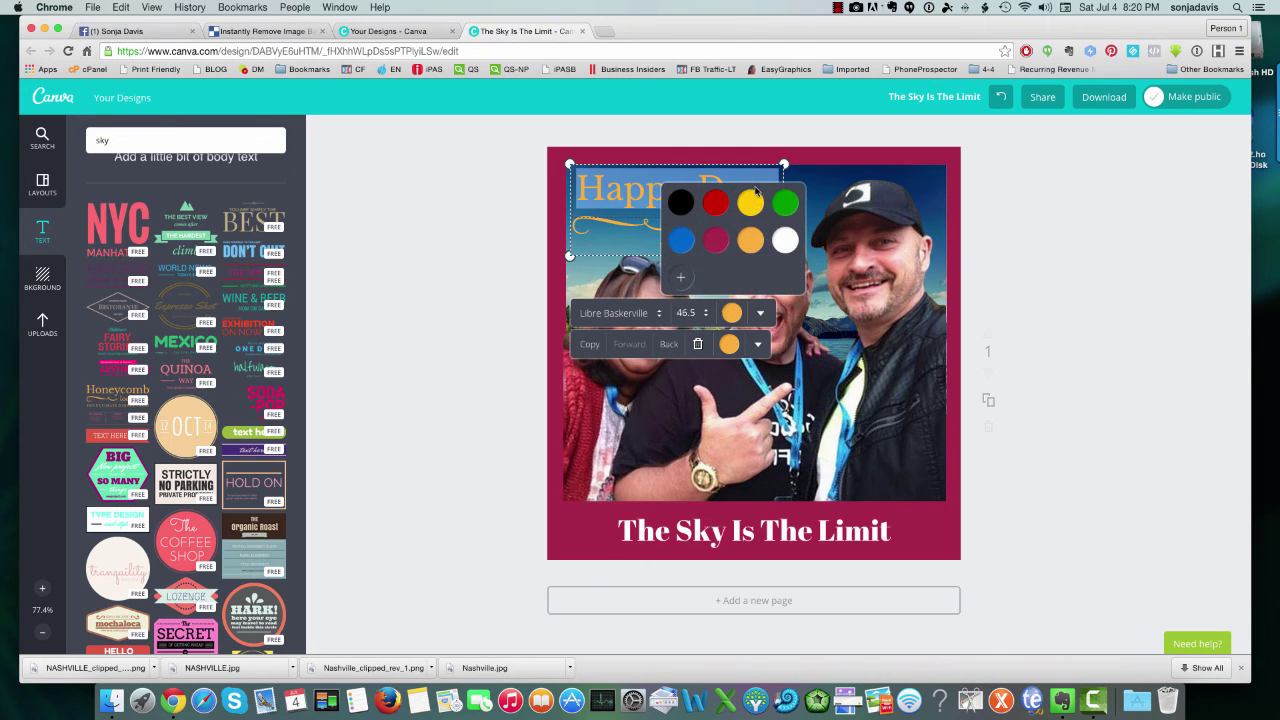
click(769, 529)
triple_click(769, 529)
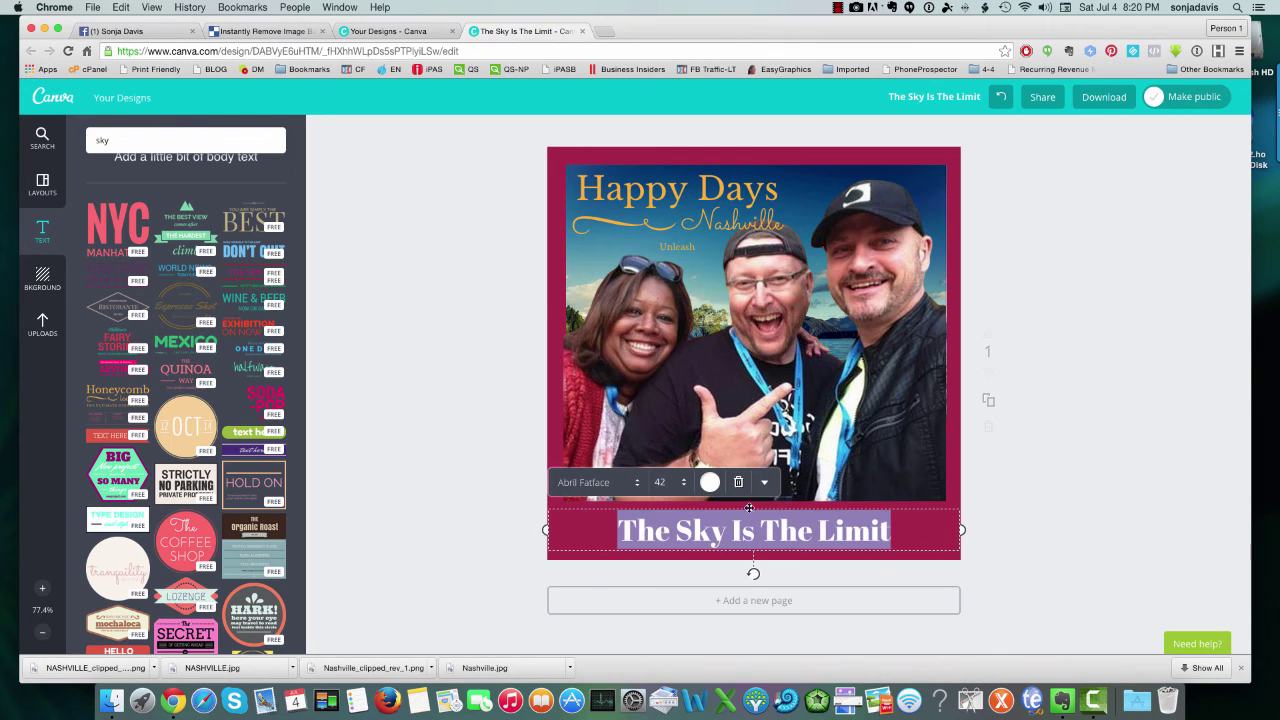
click(710, 482)
click(728, 409)
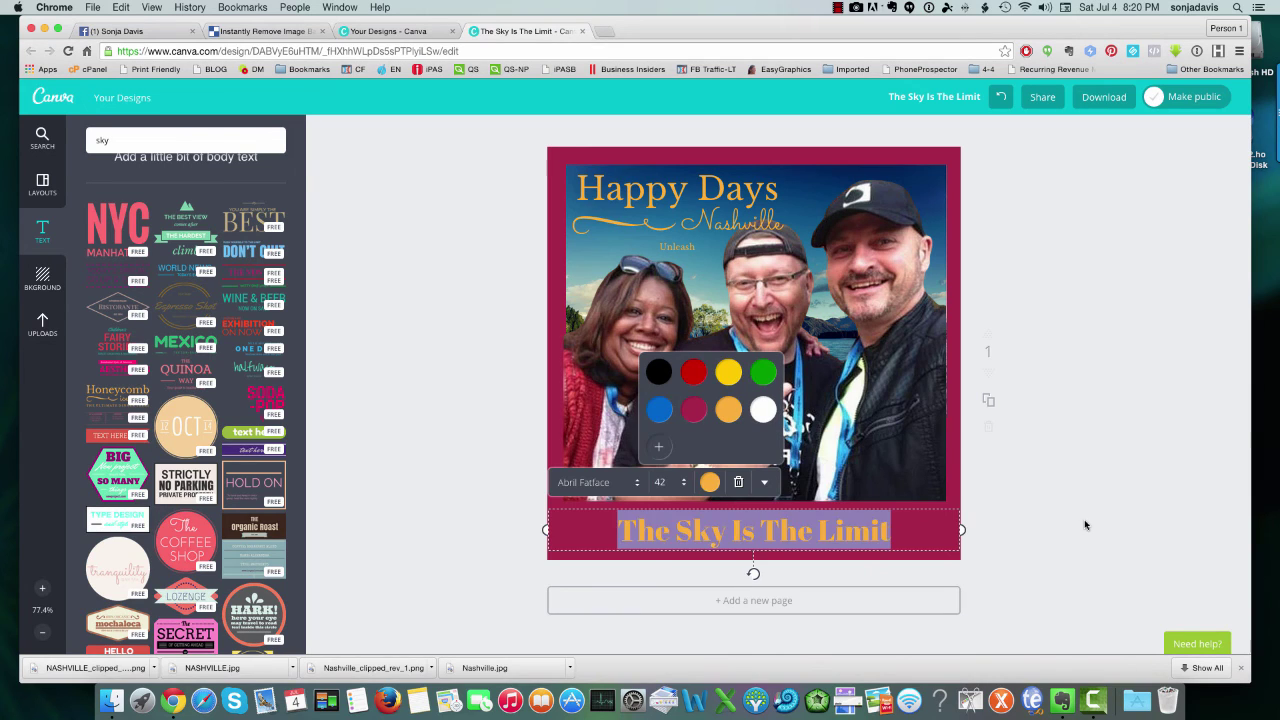
click(1085, 525)
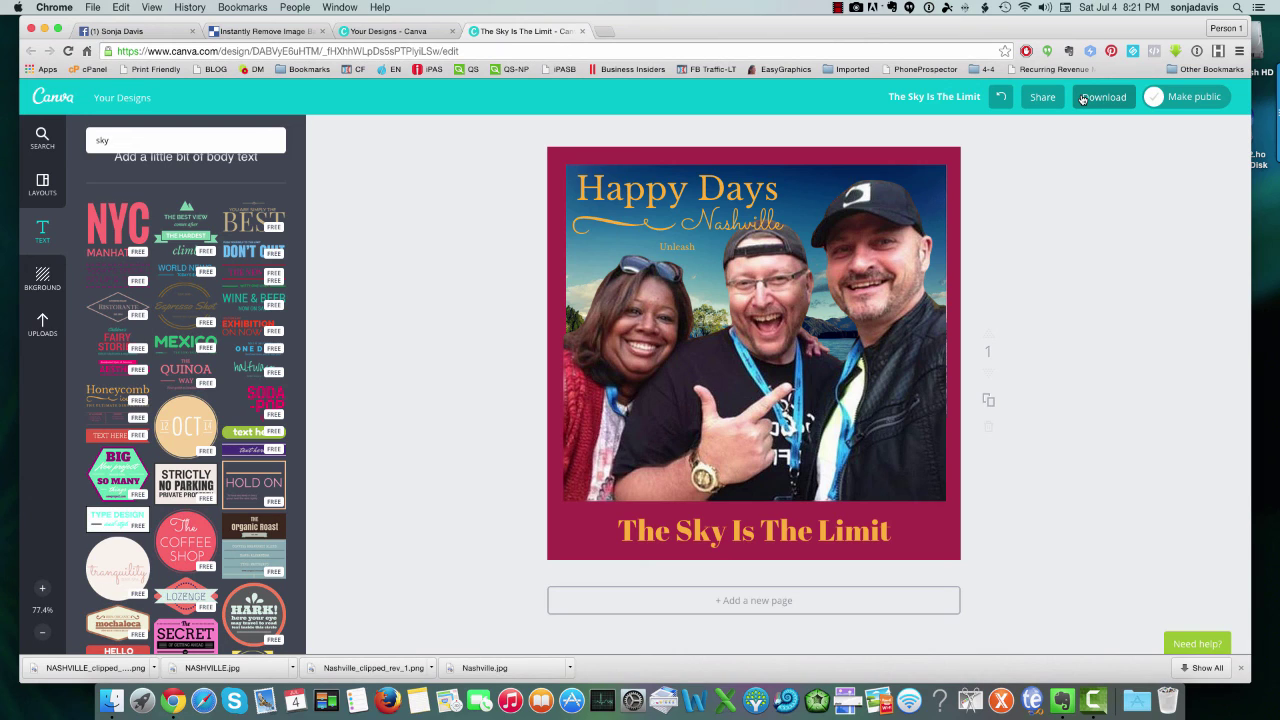
click(838, 8)
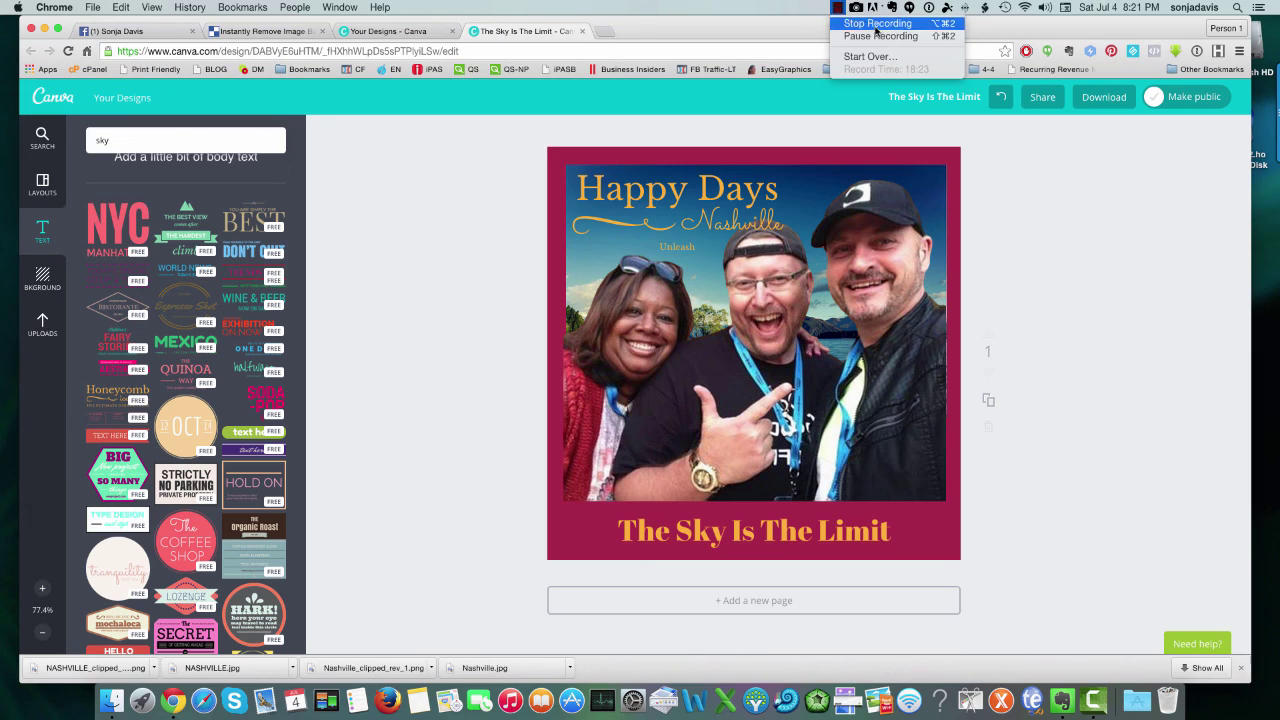